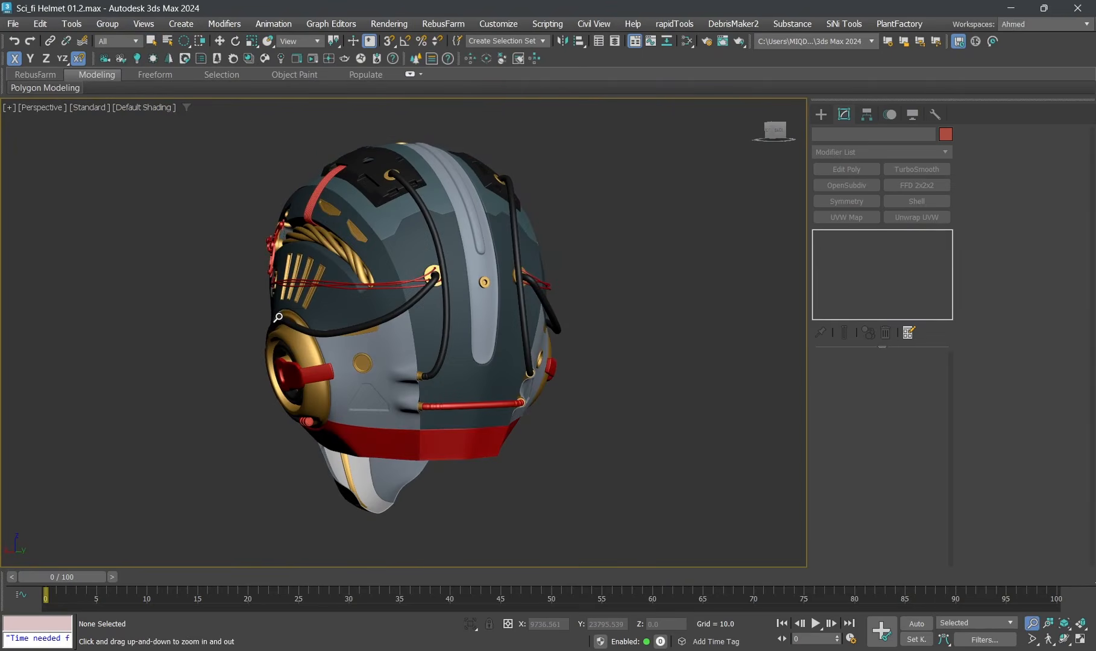
Step: Display the helmet model in Clay shading with edged faces
{"action": "middle_click_drag", "start_coordinate": [364, 350], "coordinate": [556, 305], "text": "alt"}
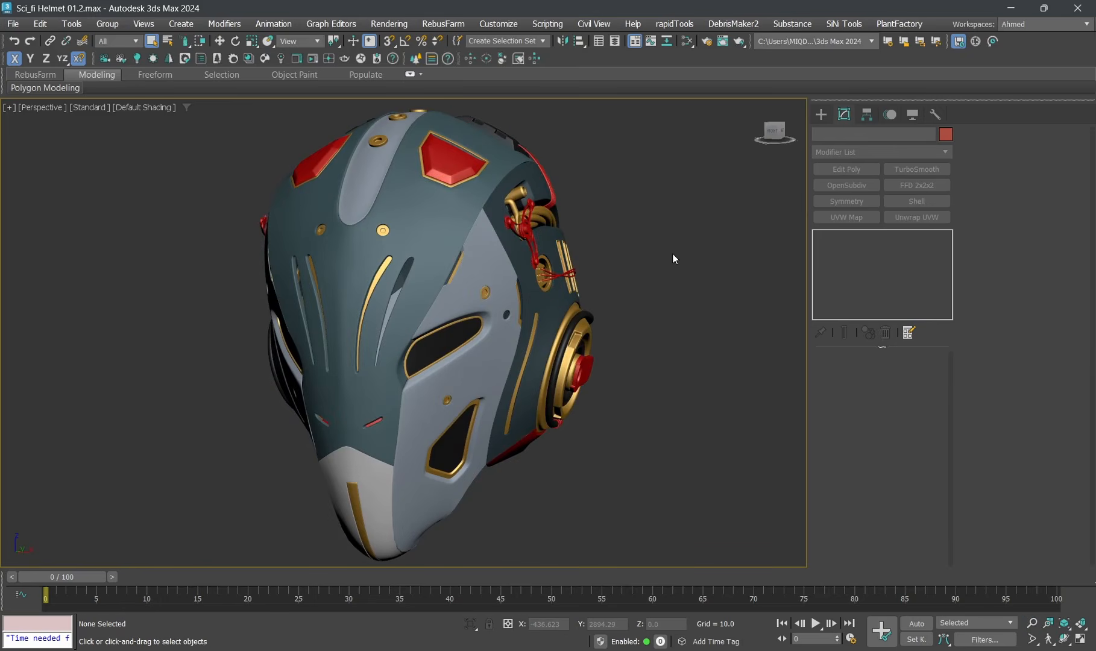
{"action": "middle_click_drag", "start_coordinate": [607, 280], "coordinate": [506, 315], "text": "alt"}
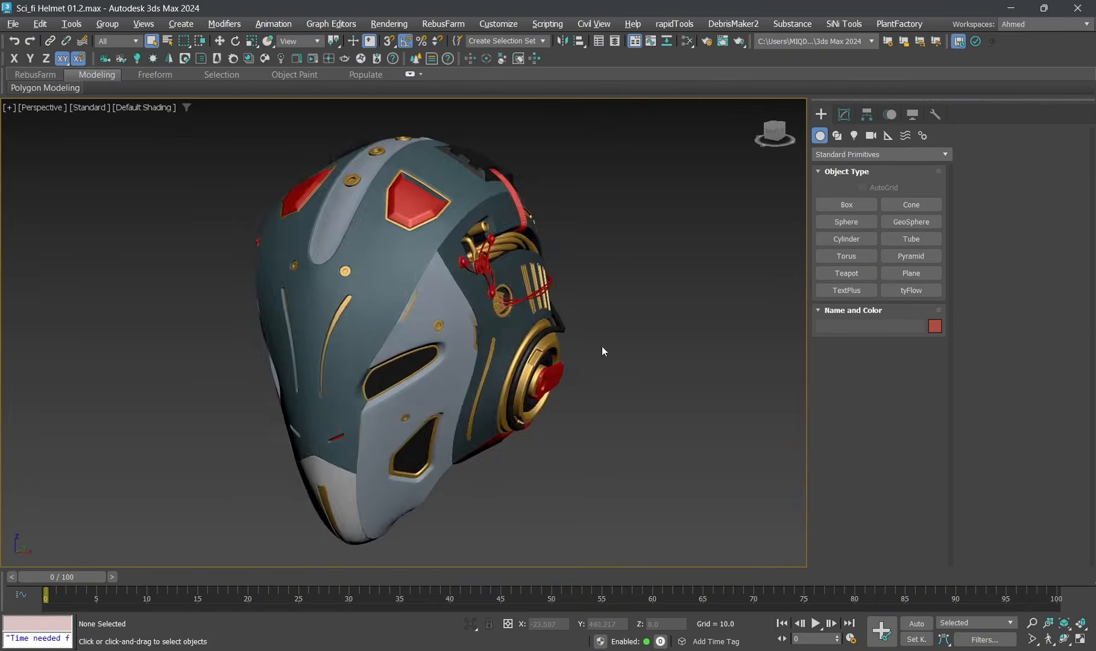
{"action": "mouse_move", "coordinate": [601, 347]}
{"action": "middle_mouse_down", "text": "alt"}
{"action": "mouse_move", "coordinate": [570, 358]}
{"action": "mouse_move", "coordinate": [501, 343]}
{"action": "mouse_move", "coordinate": [572, 368]}
{"action": "middle_mouse_up", "text": "alt"}
{"action": "key", "text": "F4"}
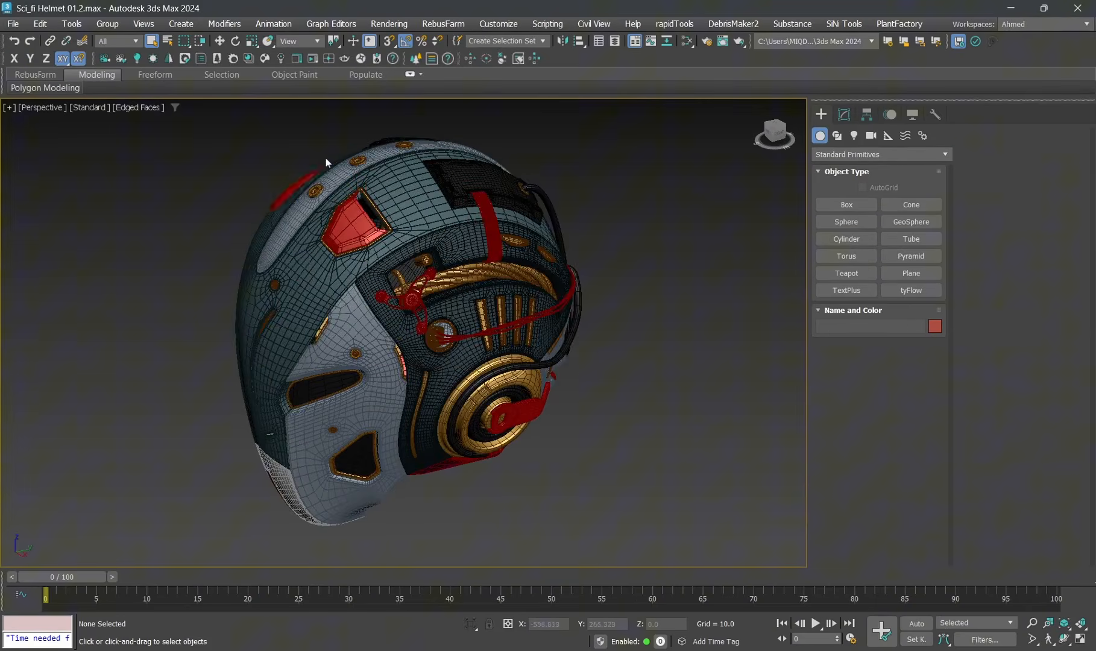
{"action": "left_click", "coordinate": [126, 115]}
{"action": "left_click", "coordinate": [164, 201]}
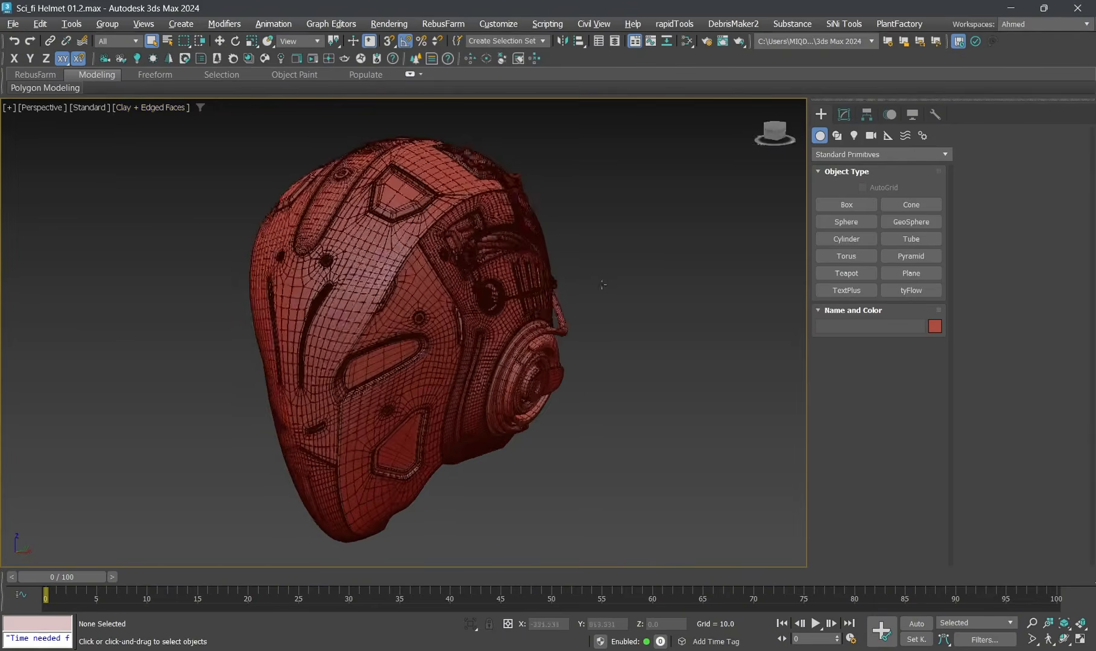
{"action": "middle_click_drag", "start_coordinate": [603, 285], "coordinate": [587, 301], "text": "alt"}
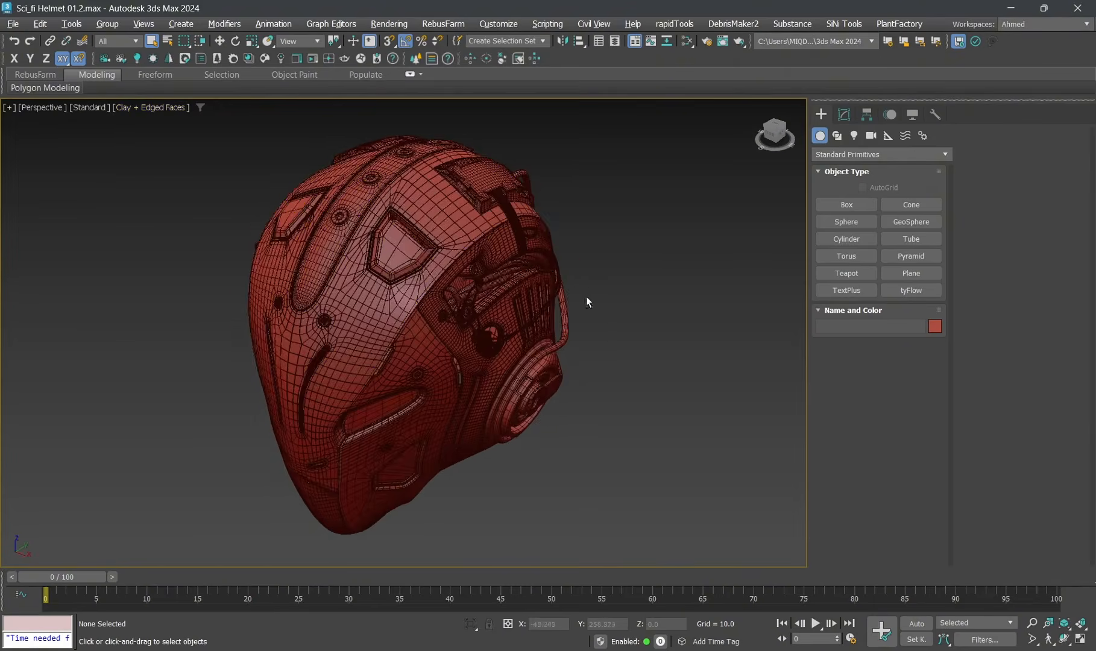
Step: Isolate the main helmet shell and enter polygon editing at its base Editable Poly level
{"action": "left_click", "coordinate": [444, 214]}
{"action": "scroll", "coordinate": [453, 224], "scroll_direction": "up", "scroll_amount": 4}
{"action": "key", "text": "alt+q"}
{"action": "middle_click_drag", "start_coordinate": [451, 271], "coordinate": [519, 288], "text": "alt"}
{"action": "scroll", "coordinate": [395, 241], "scroll_direction": "up", "scroll_amount": 5}
{"action": "left_click", "coordinate": [844, 114]}
{"action": "left_click", "coordinate": [869, 271]}
{"action": "key", "text": "4"}
{"action": "left_click", "coordinate": [290, 328]}
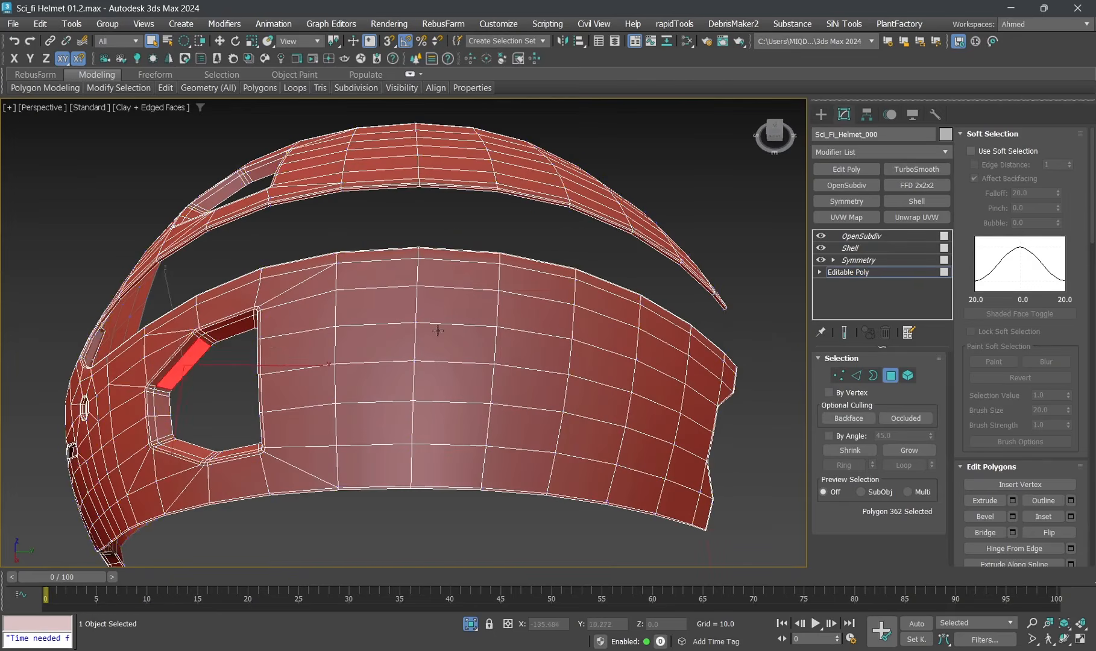
Step: Connect two vertex pairs diagonally on the shell's side band and select the eight polygons outlining a six-sided opening
{"action": "key", "text": "1"}
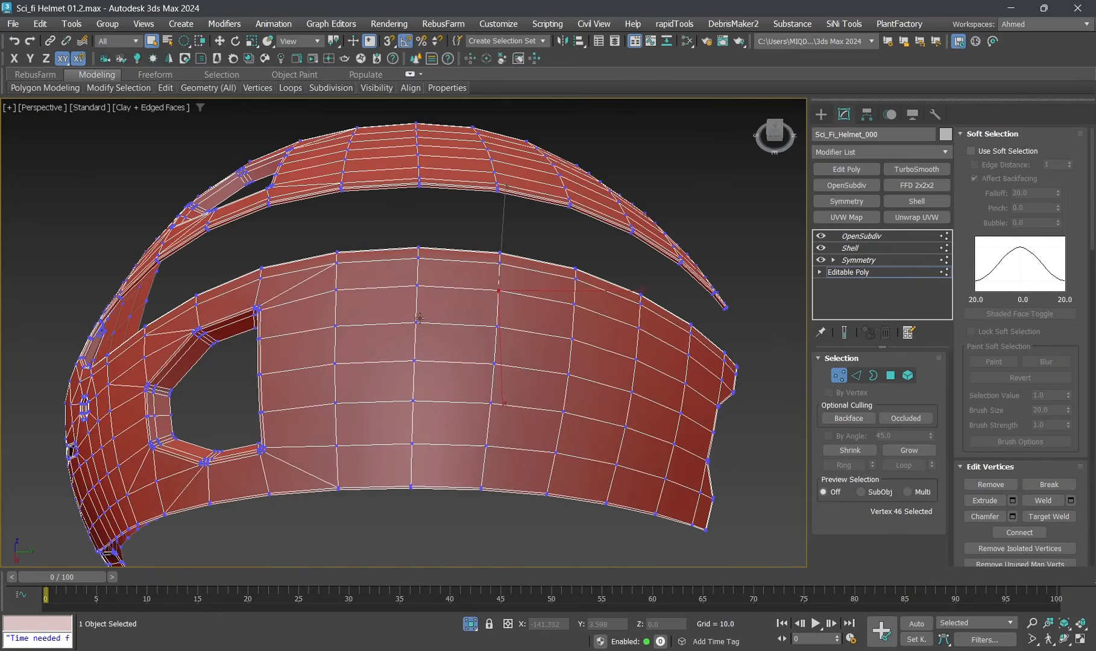
{"action": "middle_click_drag", "start_coordinate": [430, 384], "coordinate": [395, 342]}
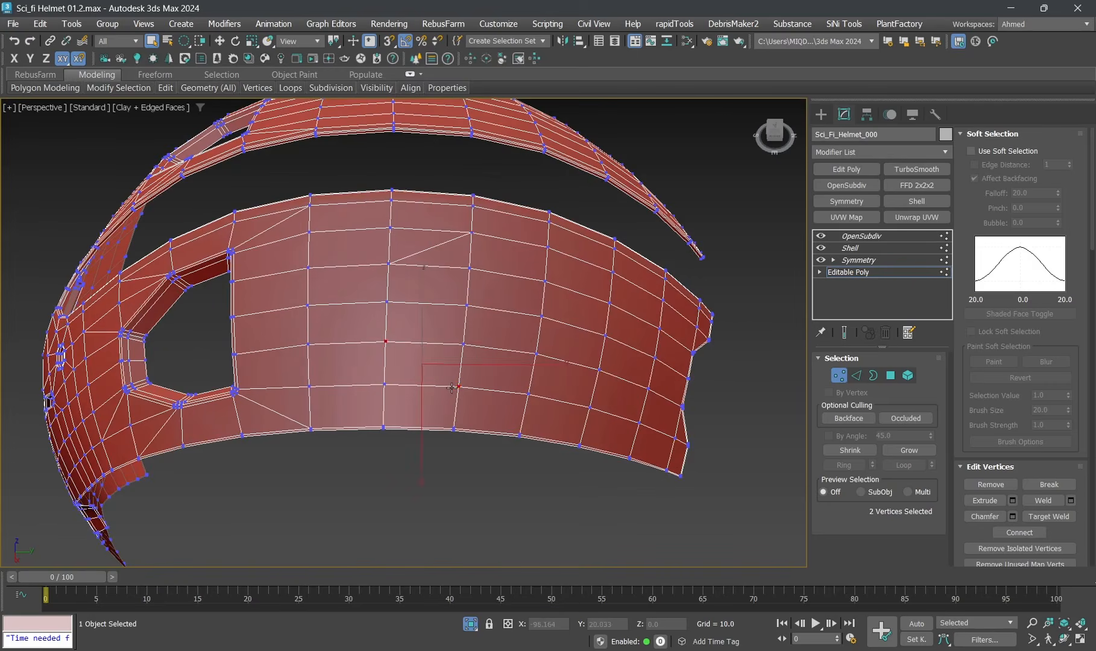
{"action": "key", "text": "4"}
{"action": "left_click", "coordinate": [498, 297]}
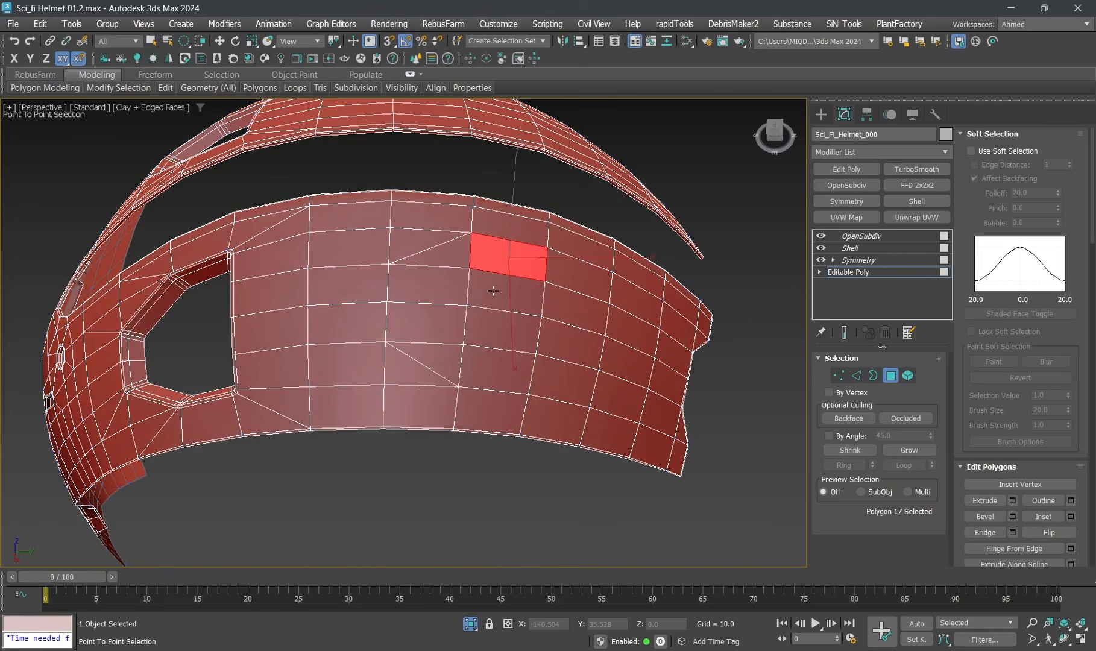
{"action": "left_click_drag", "start_coordinate": [493, 291], "coordinate": [489, 372], "text": "ctrl"}
{"action": "left_click", "coordinate": [416, 355], "text": "ctrl"}
{"action": "left_click", "coordinate": [425, 301], "text": "ctrl"}
{"action": "left_click", "coordinate": [430, 251], "text": "ctrl"}
{"action": "scroll", "coordinate": [499, 285], "scroll_direction": "up", "scroll_amount": 3}
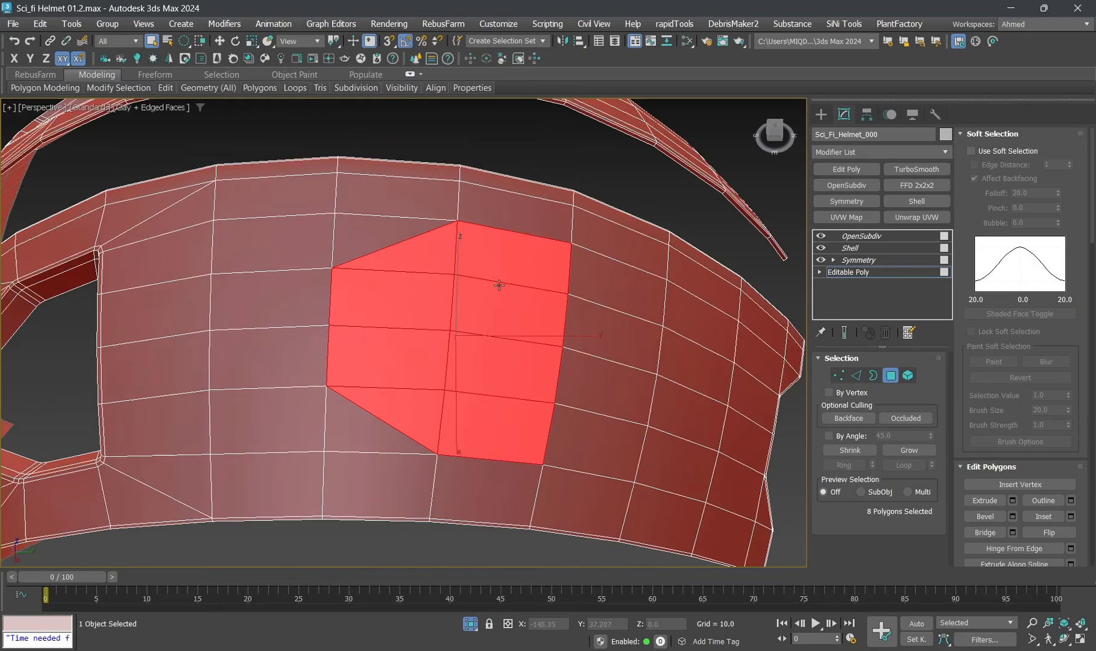
Step: Inset the eight selected polygons twice, first by a narrow border and again by a wider one
{"action": "middle_click_drag", "start_coordinate": [514, 271], "coordinate": [506, 266], "text": "alt"}
{"action": "left_click_drag", "start_coordinate": [515, 263], "coordinate": [489, 289]}
{"action": "scroll", "coordinate": [457, 320], "scroll_direction": "up", "scroll_amount": 3}
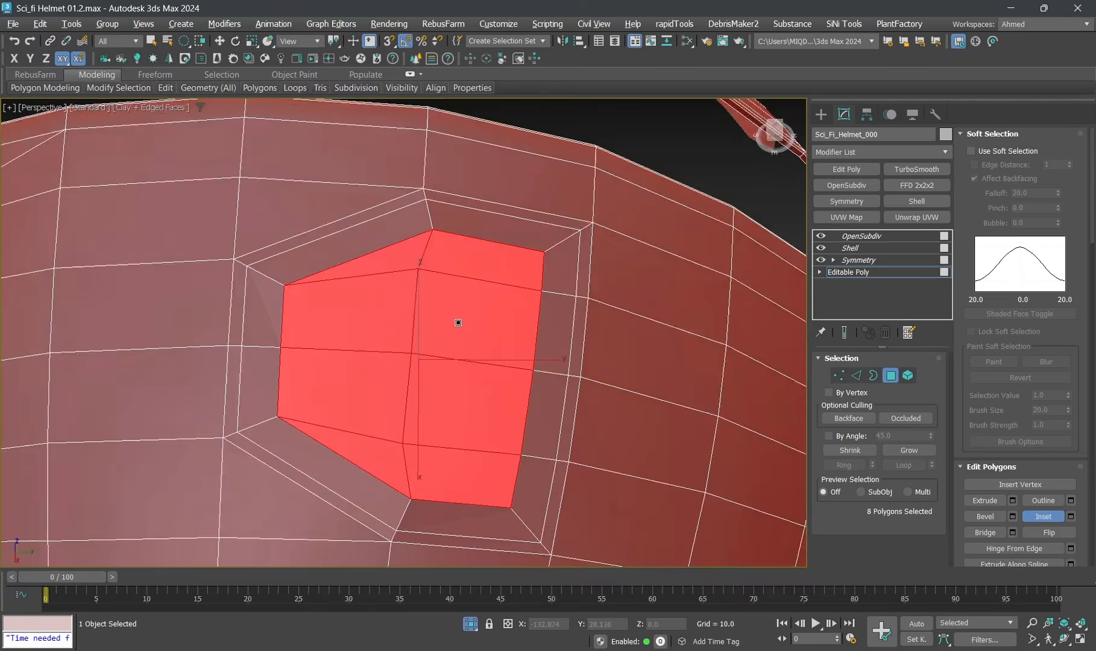
Step: Set the Move tool's reference coordinate system to Local for the selected inset polygons
{"action": "middle_click_drag", "start_coordinate": [458, 321], "coordinate": [452, 304], "text": "alt"}
{"action": "key", "text": "w"}
{"action": "scroll", "coordinate": [394, 230], "scroll_direction": "down", "scroll_amount": 3}
{"action": "middle_click_drag", "start_coordinate": [394, 229], "coordinate": [408, 250]}
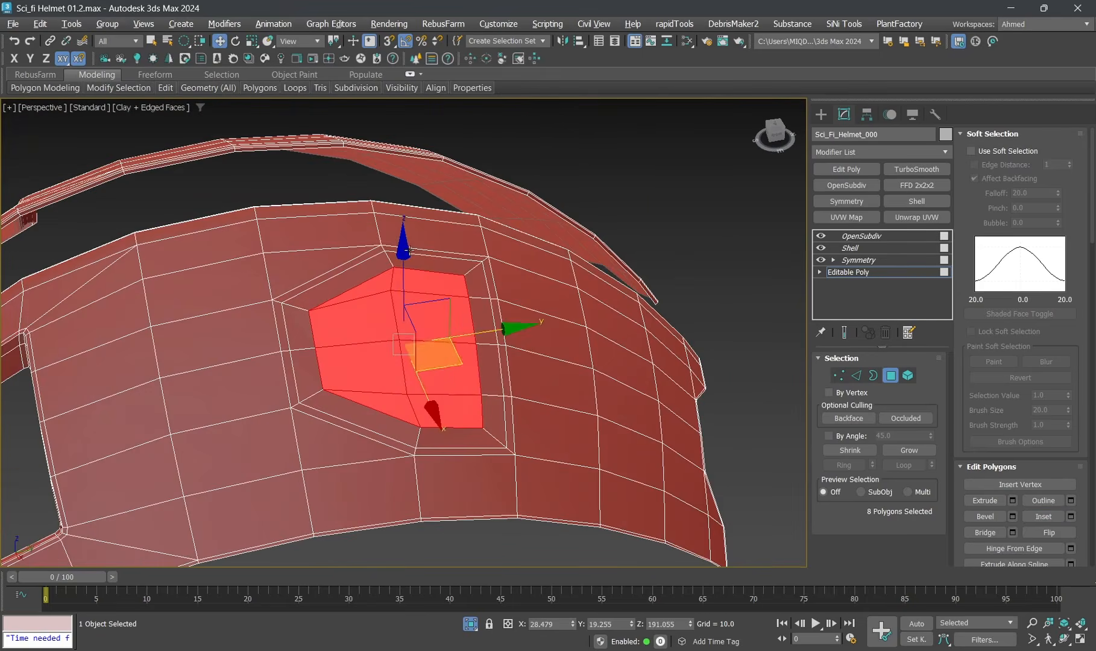
{"action": "left_click", "coordinate": [291, 42]}
{"action": "left_click", "coordinate": [315, 92]}
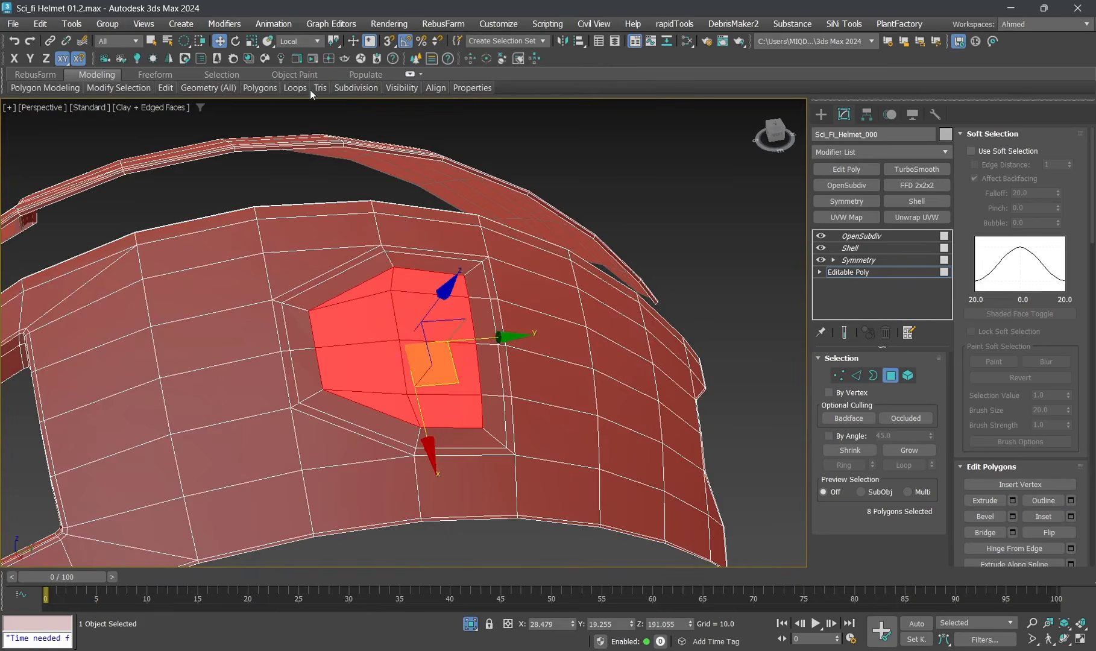
{"action": "middle_click_drag", "start_coordinate": [378, 313], "coordinate": [422, 300], "text": "alt"}
{"action": "left_click_drag", "start_coordinate": [447, 281], "coordinate": [417, 278]}
{"action": "key", "text": "ctrl+z"}
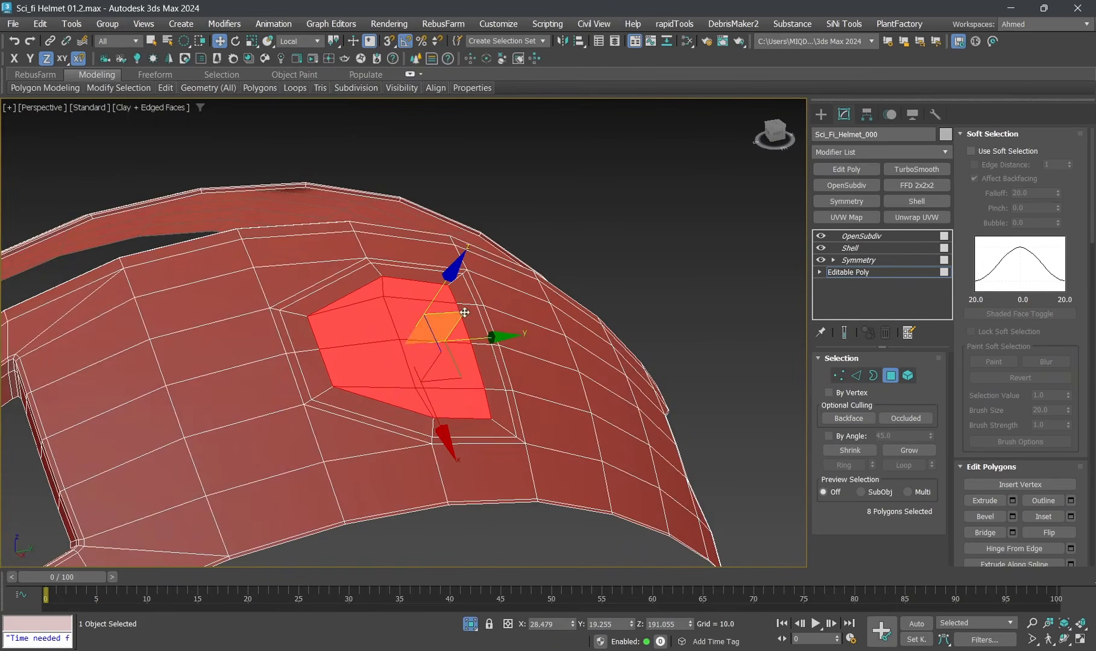
Step: Set the editing constraint to None and move the inset polygons inward along their local Z axis
{"action": "scroll", "coordinate": [1049, 376], "scroll_direction": "down", "scroll_amount": 5}
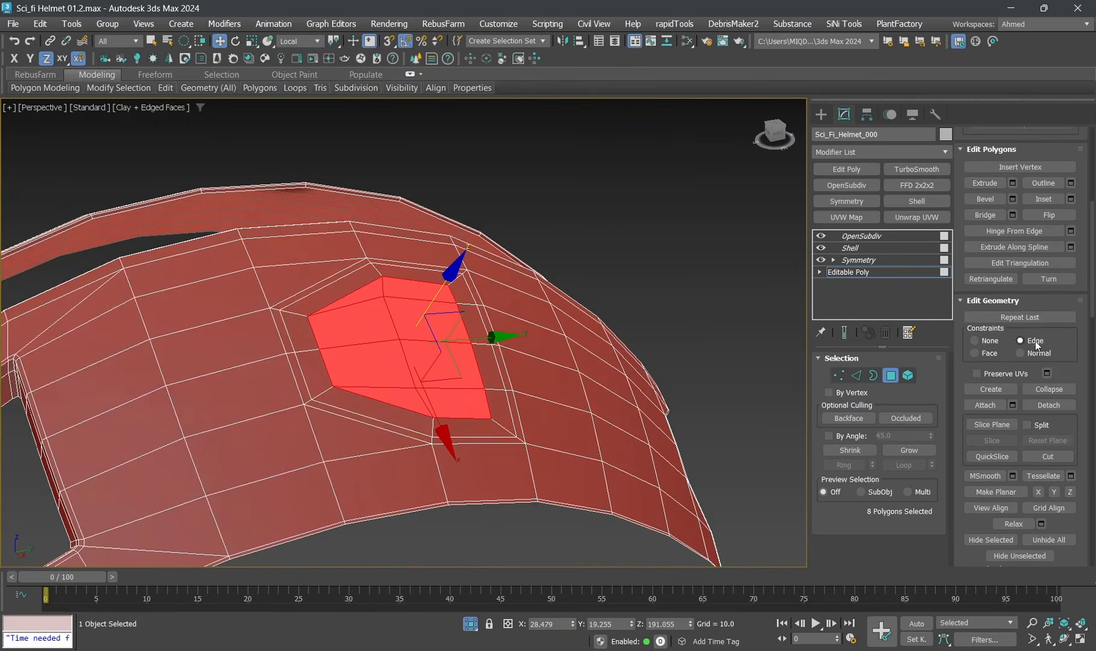
{"action": "middle_click_drag", "start_coordinate": [402, 251], "coordinate": [415, 250], "text": "alt"}
{"action": "left_click_drag", "start_coordinate": [462, 266], "coordinate": [449, 278]}
{"action": "middle_click_drag", "start_coordinate": [449, 278], "coordinate": [421, 305], "text": "alt"}
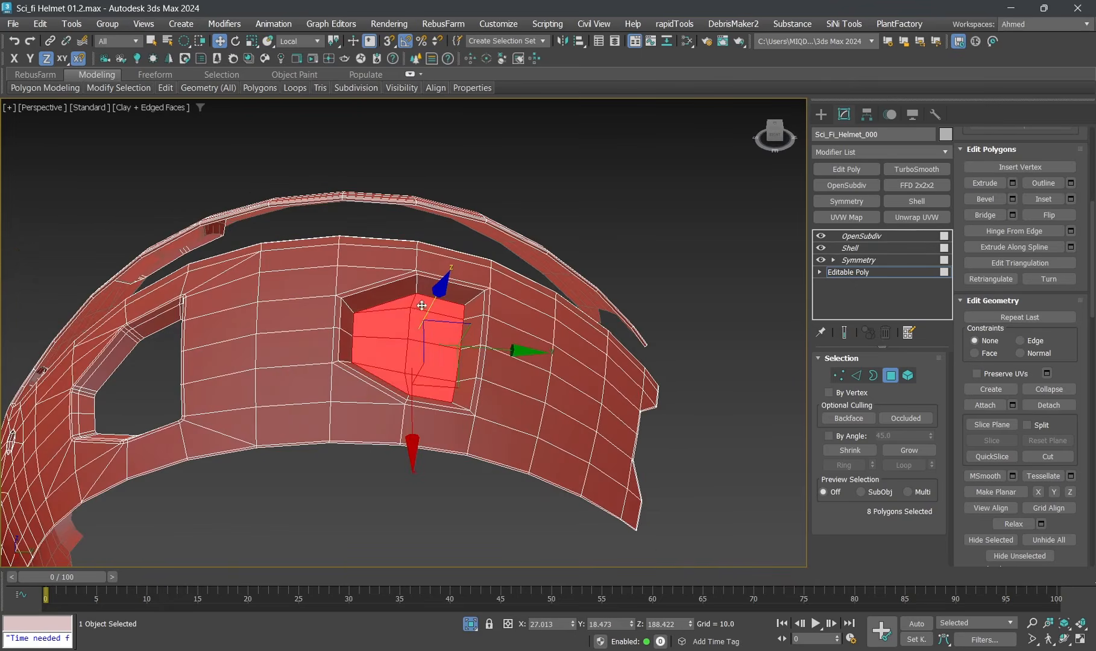
Step: Delete the recessed polygons and add a supporting edge loop around the opening's inner wall, close to the rim
{"action": "key", "text": "Delete"}
{"action": "scroll", "coordinate": [427, 291], "scroll_direction": "up", "scroll_amount": 4}
{"action": "scroll", "coordinate": [404, 275], "scroll_direction": "up", "scroll_amount": 2}
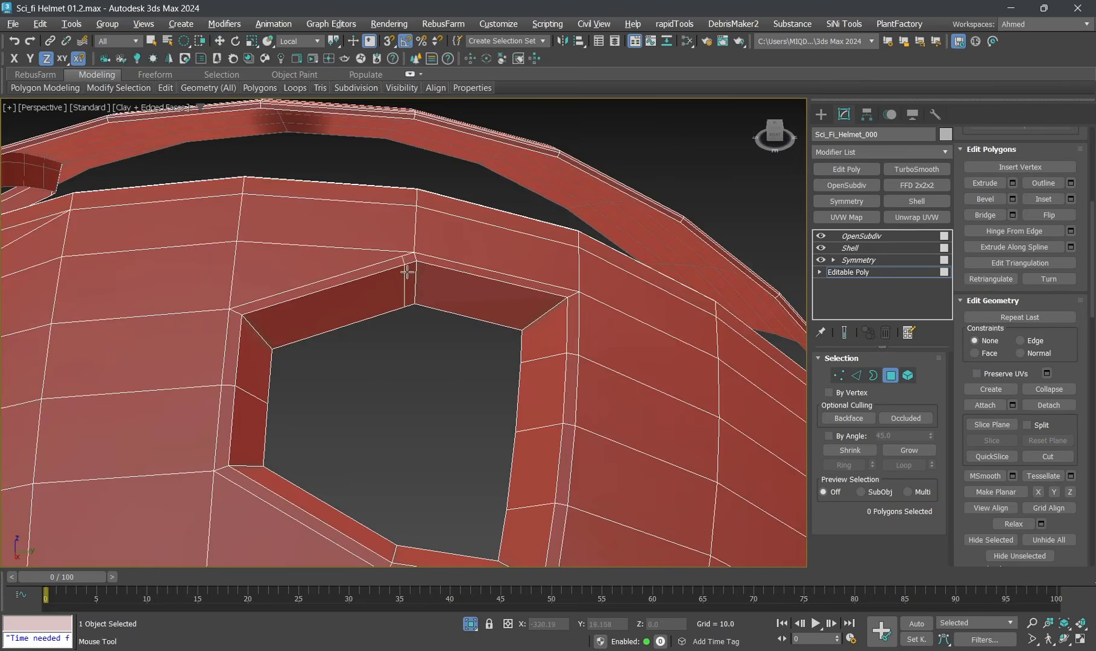
{"action": "scroll", "coordinate": [407, 272], "scroll_direction": "up", "scroll_amount": 3}
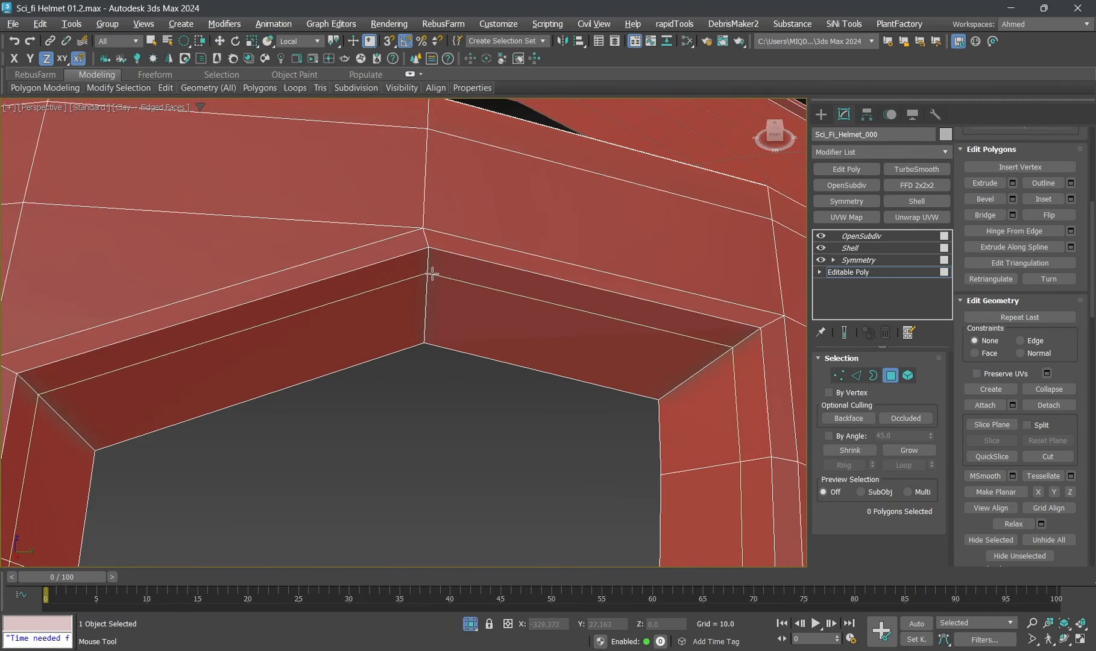
{"action": "left_click", "coordinate": [432, 274]}
{"action": "right_click", "coordinate": [432, 274]}
Step: Examine the new opening on the smoothed shell with subdivision active and the edge display off
{"action": "scroll", "coordinate": [432, 274], "scroll_direction": "down", "scroll_amount": 7}
{"action": "middle_click_drag", "start_coordinate": [432, 274], "coordinate": [399, 232], "text": "alt"}
{"action": "scroll", "coordinate": [385, 257], "scroll_direction": "up", "scroll_amount": 4}
{"action": "scroll", "coordinate": [385, 258], "scroll_direction": "down", "scroll_amount": 3}
{"action": "key", "text": "4"}
{"action": "left_click", "coordinate": [643, 257]}
{"action": "key", "text": "F4"}
{"action": "scroll", "coordinate": [446, 256], "scroll_direction": "down", "scroll_amount": 6}
{"action": "scroll", "coordinate": [476, 245], "scroll_direction": "up", "scroll_amount": 5}
{"action": "key", "text": "q"}
{"action": "left_click", "coordinate": [398, 232]}
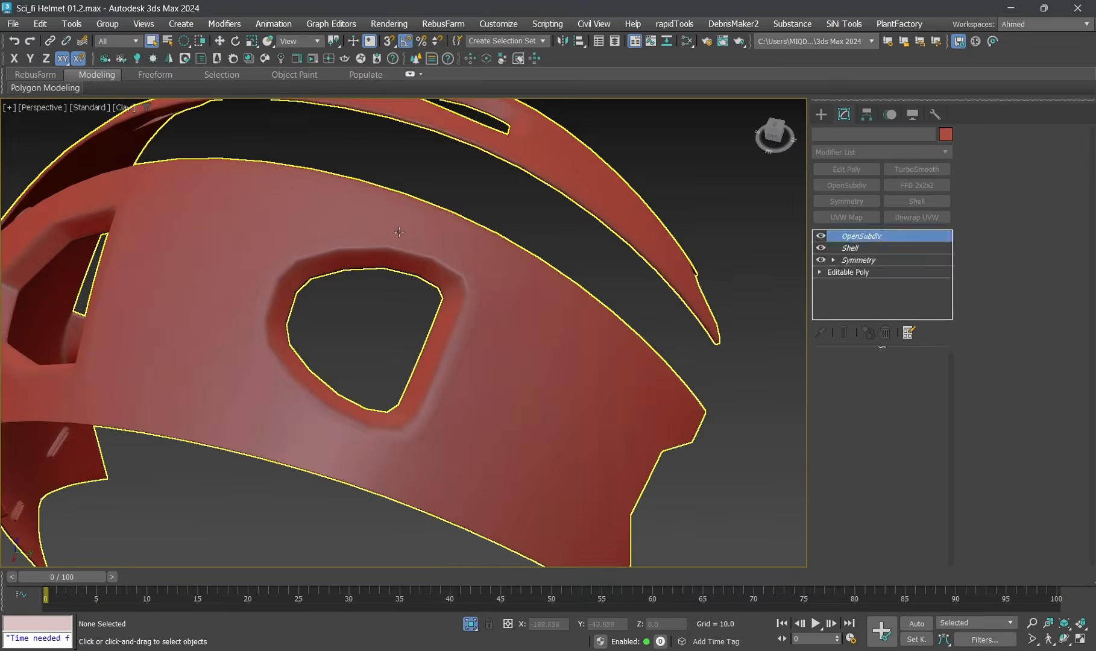
Step: Chamfer the six edges at the two corners of the new opening facing the existing one, by 0.2
{"action": "key", "text": "F4"}
{"action": "left_click", "coordinate": [866, 273]}
{"action": "middle_click_drag", "start_coordinate": [304, 272], "coordinate": [470, 300]}
{"action": "key", "text": "2"}
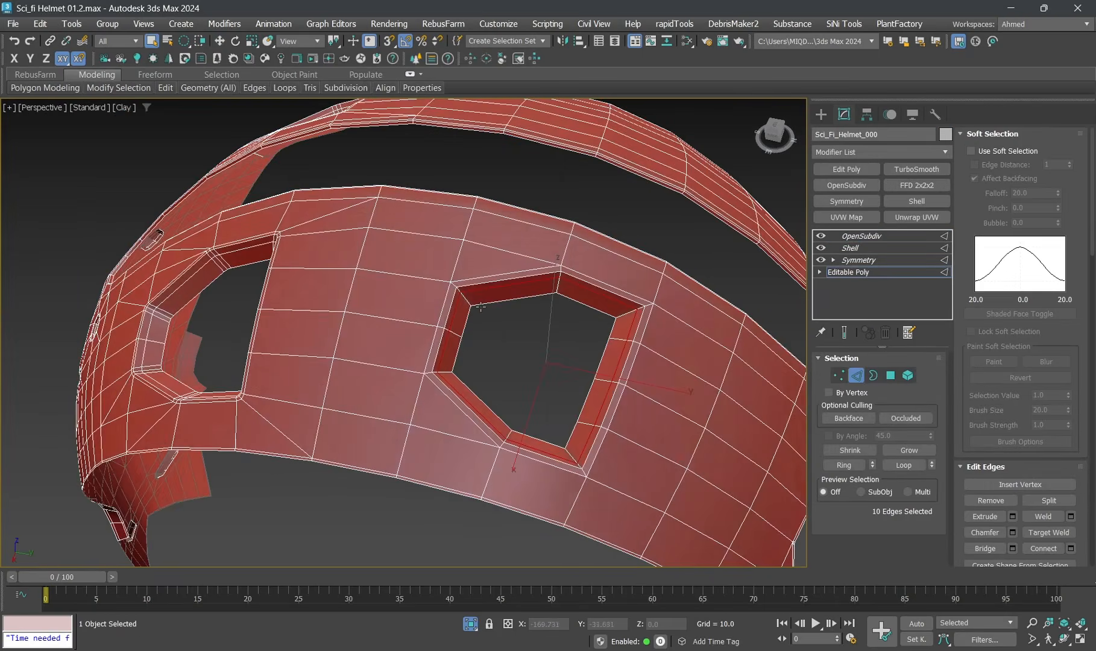
{"action": "scroll", "coordinate": [464, 295], "scroll_direction": "up", "scroll_amount": 3}
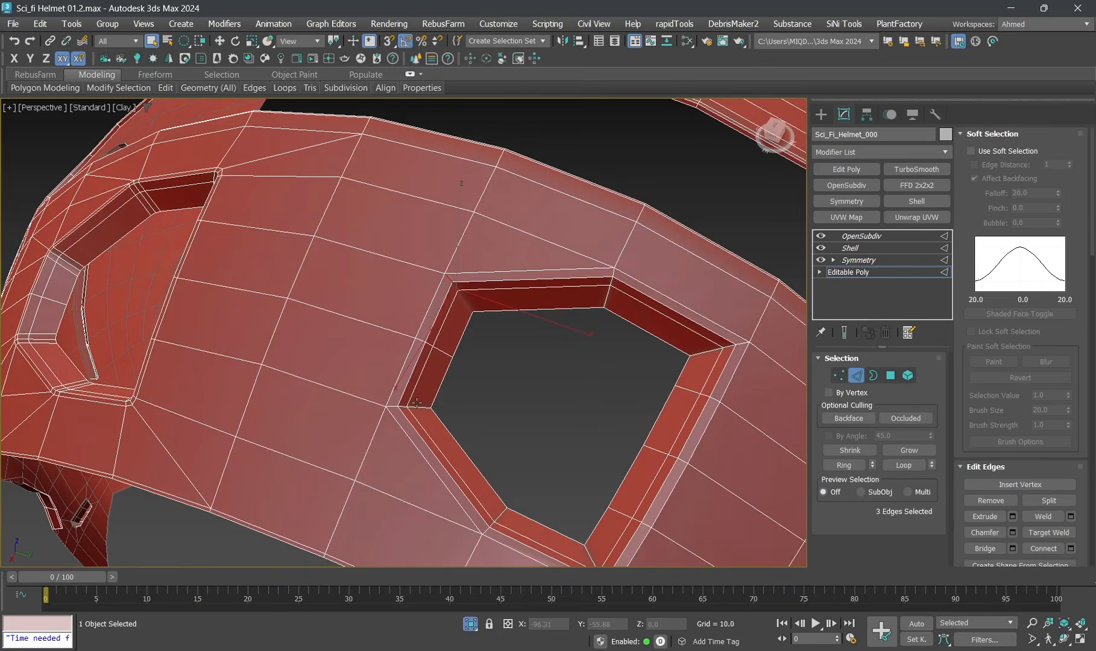
{"action": "middle_click_drag", "start_coordinate": [508, 317], "coordinate": [481, 279]}
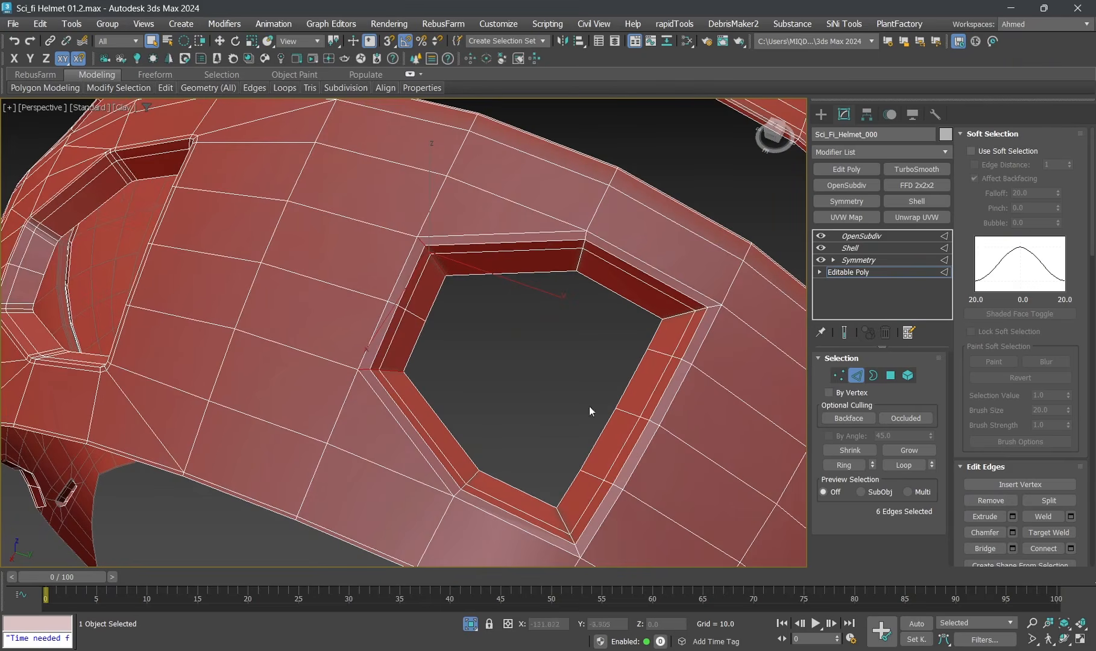
{"action": "scroll", "coordinate": [533, 294], "scroll_direction": "up", "scroll_amount": 4}
{"action": "scroll", "coordinate": [538, 287], "scroll_direction": "down", "scroll_amount": 6}
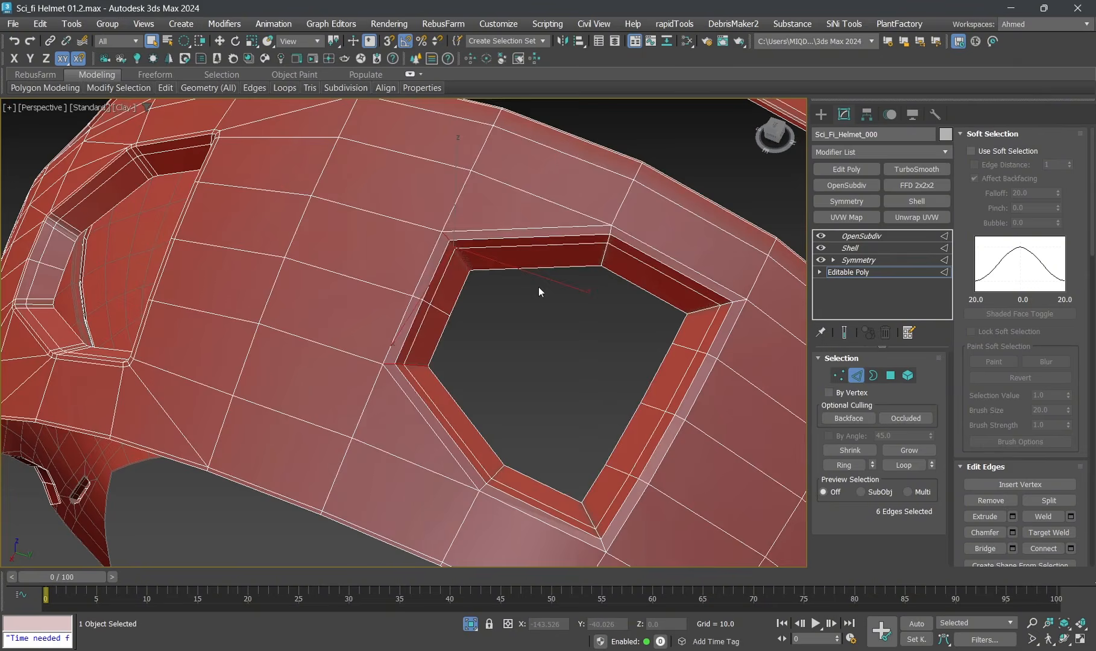
{"action": "right_click", "coordinate": [536, 276]}
{"action": "left_click", "coordinate": [412, 362]}
{"action": "scroll", "coordinate": [446, 284], "scroll_direction": "up", "scroll_amount": 2}
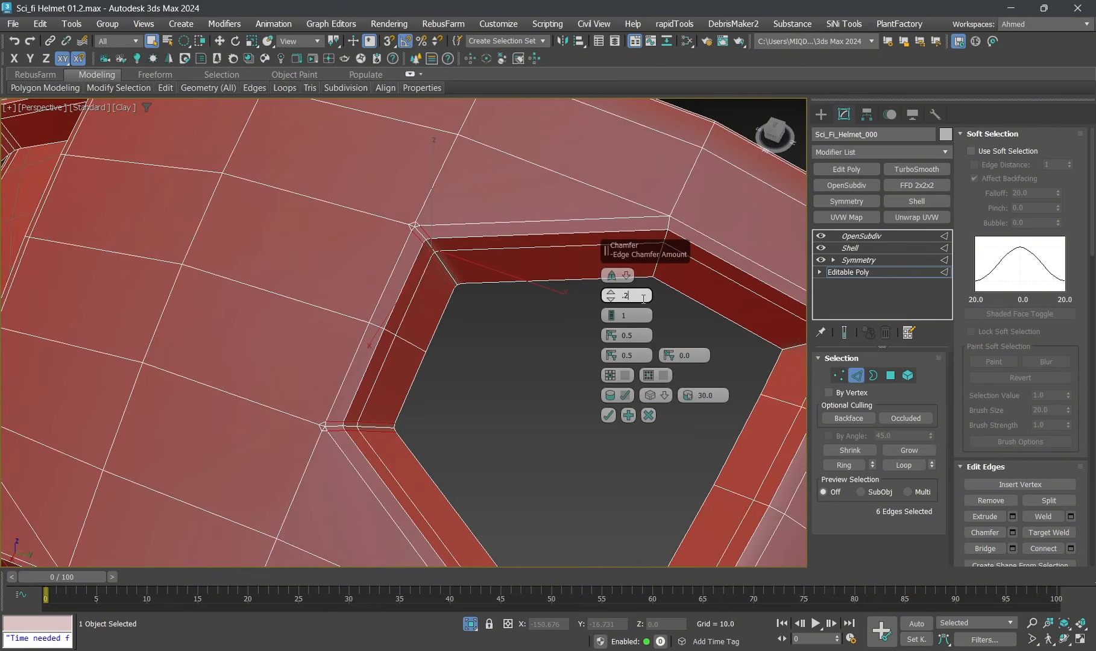
{"action": "scroll", "coordinate": [464, 261], "scroll_direction": "down", "scroll_amount": 2}
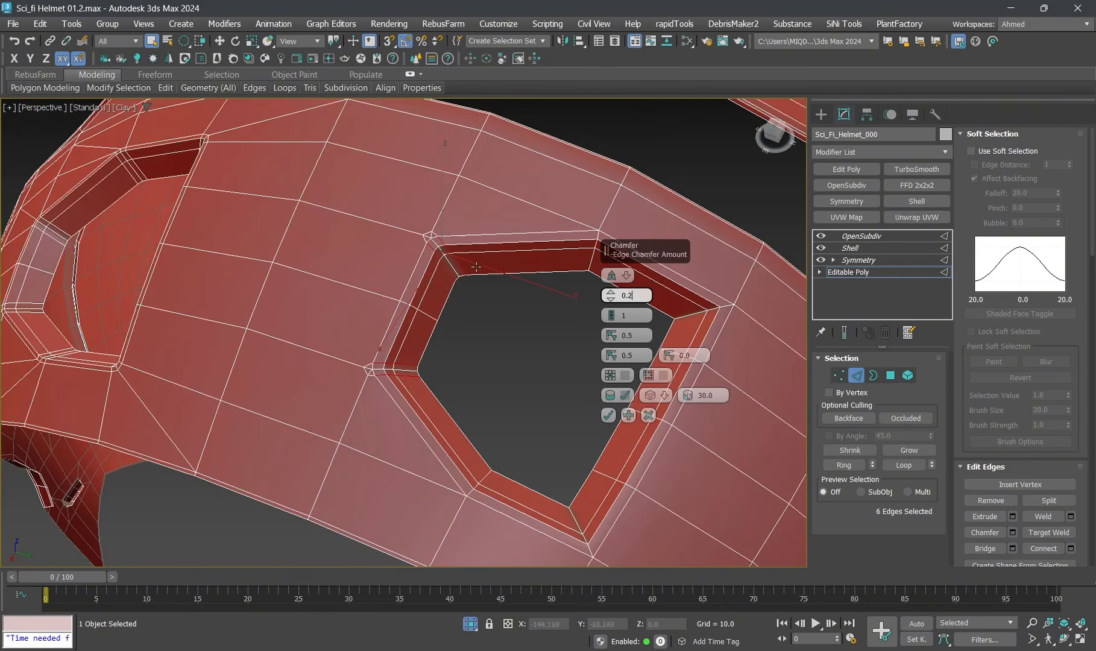
{"action": "left_click", "coordinate": [609, 415]}
Step: Collapse the short outer chamfer edges at both corners so that each corner ends in a single vertex
{"action": "scroll", "coordinate": [410, 370], "scroll_direction": "up", "scroll_amount": 5}
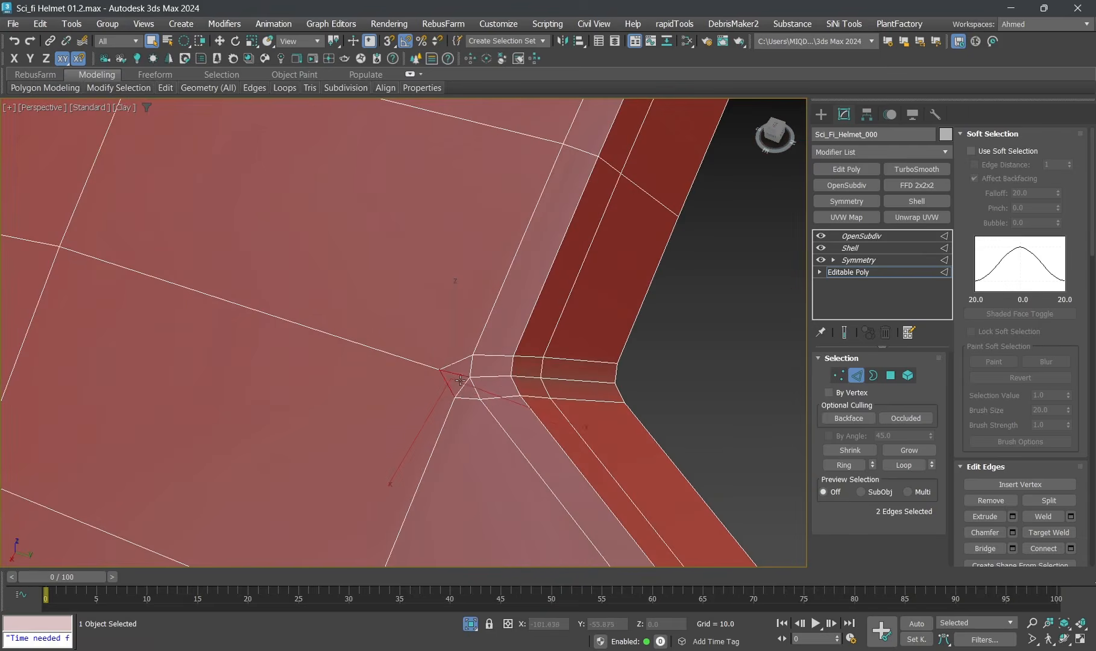
{"action": "scroll", "coordinate": [460, 380], "scroll_direction": "down", "scroll_amount": 4}
{"action": "scroll", "coordinate": [481, 335], "scroll_direction": "up", "scroll_amount": 5}
{"action": "left_click", "coordinate": [481, 335], "text": "ctrl"}
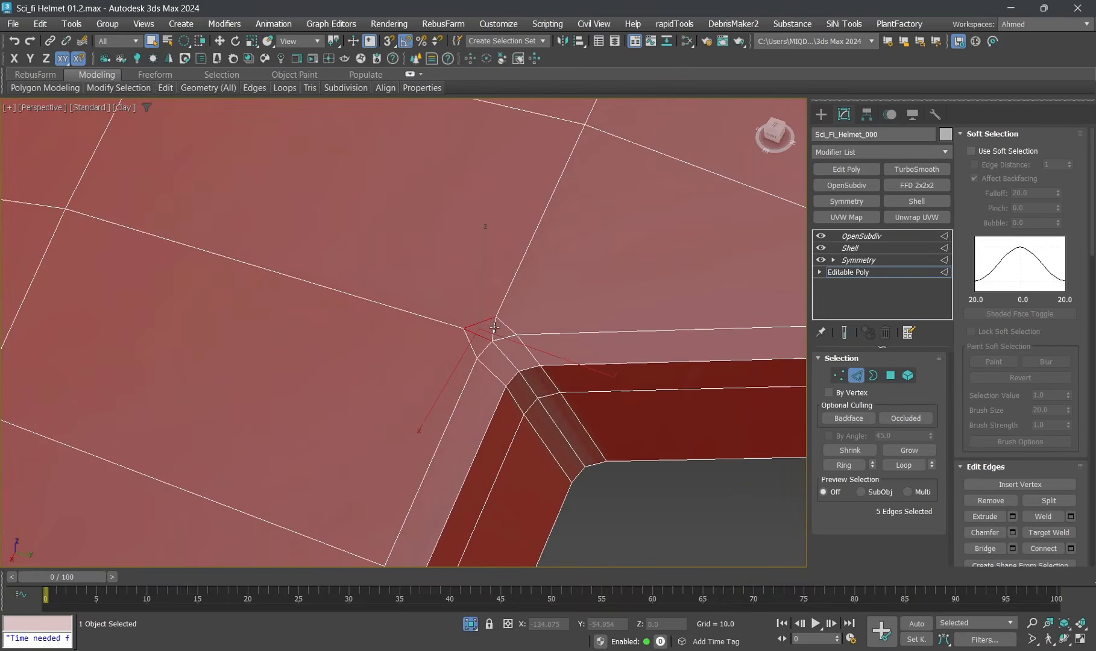
{"action": "key", "text": "ctrl+alt+c"}
{"action": "scroll", "coordinate": [495, 331], "scroll_direction": "down", "scroll_amount": 2}
Step: Connect both collapsed corner vertices diagonally to neighbouring grid vertices on the strip between the two openings
{"action": "key", "text": "1"}
{"action": "left_click", "coordinate": [494, 331]}
{"action": "scroll", "coordinate": [456, 271], "scroll_direction": "down", "scroll_amount": 4}
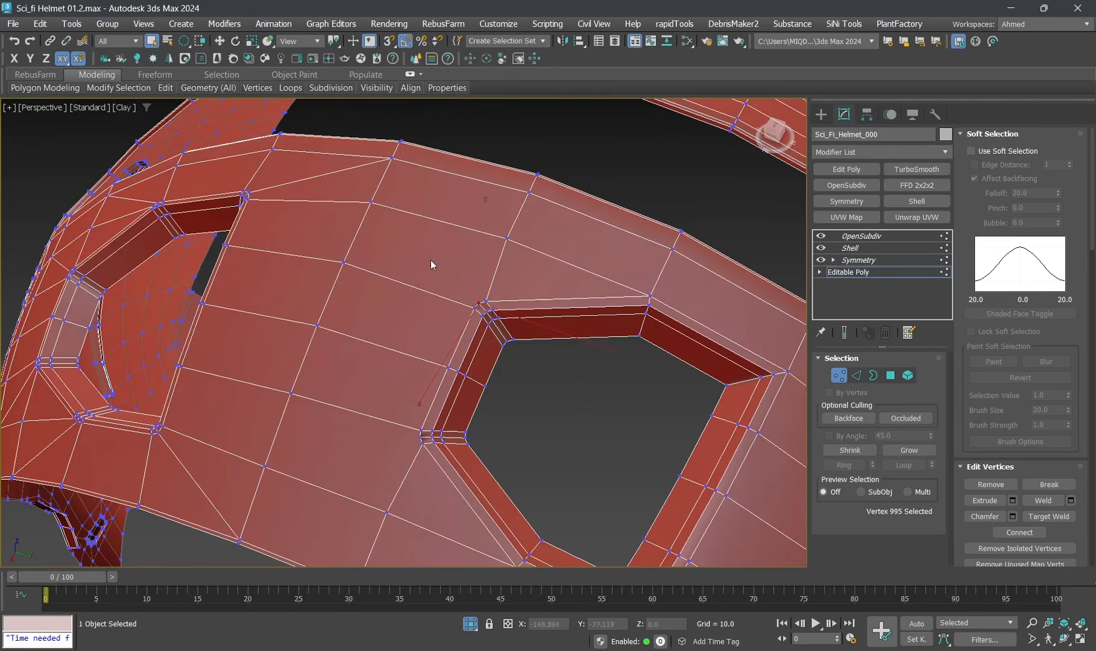
{"action": "middle_click_drag", "start_coordinate": [370, 197], "coordinate": [401, 310], "text": "alt"}
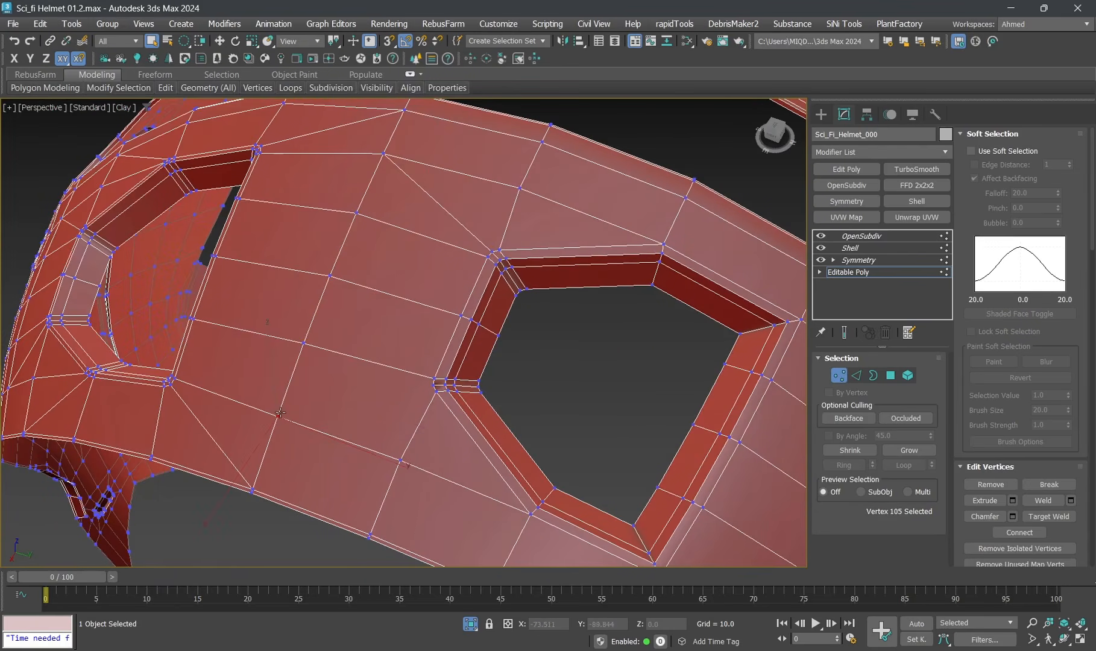
{"action": "left_click", "coordinate": [559, 369]}
{"action": "scroll", "coordinate": [456, 373], "scroll_direction": "down", "scroll_amount": 4}
{"action": "middle_click_drag", "start_coordinate": [403, 377], "coordinate": [437, 378], "text": "alt"}
Step: Add a vertical edge loop through the middle of the polygon strip between the two openings, crossing the new diagonals
{"action": "key", "text": "2"}
{"action": "left_click", "coordinate": [494, 215]}
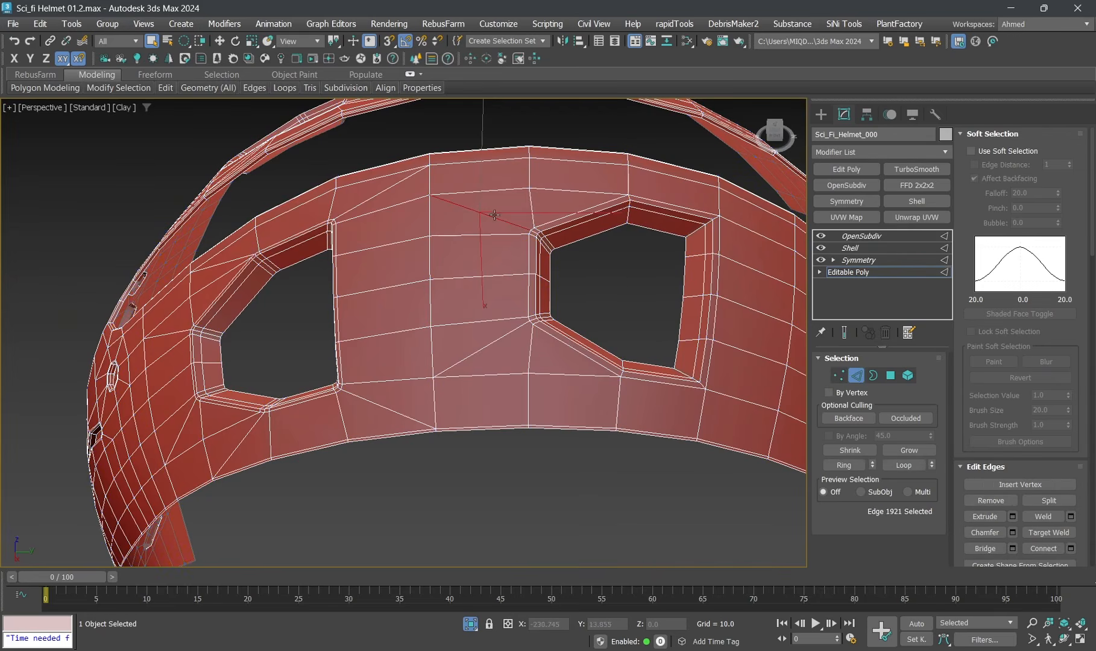
{"action": "scroll", "coordinate": [407, 192], "scroll_direction": "up", "scroll_amount": 3}
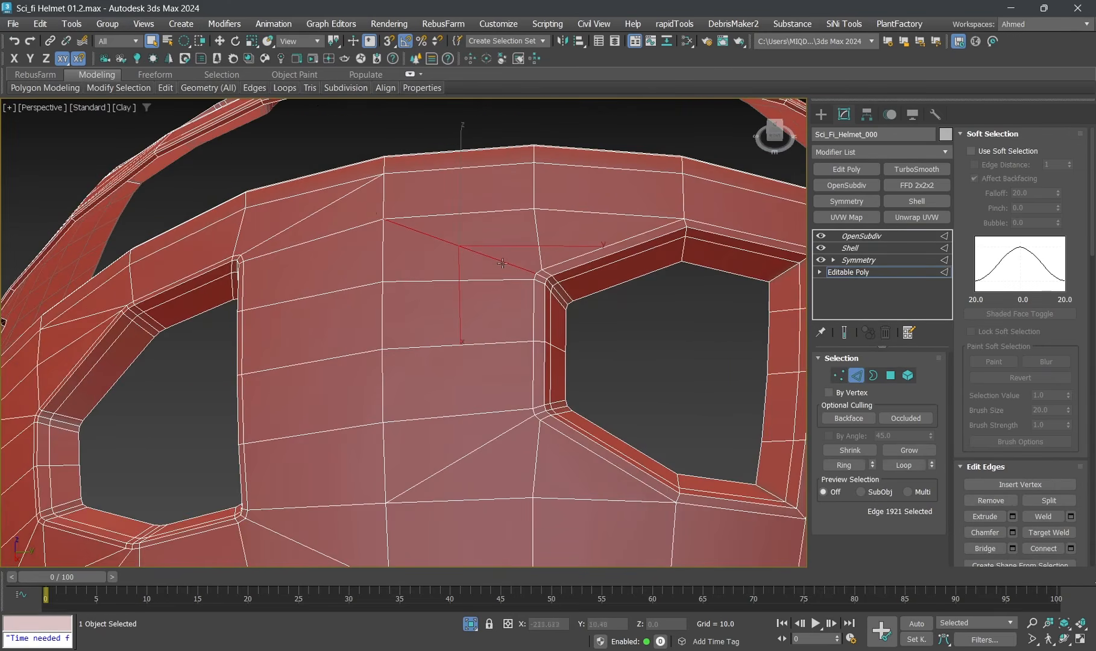
{"action": "scroll", "coordinate": [452, 229], "scroll_direction": "down", "scroll_amount": 2}
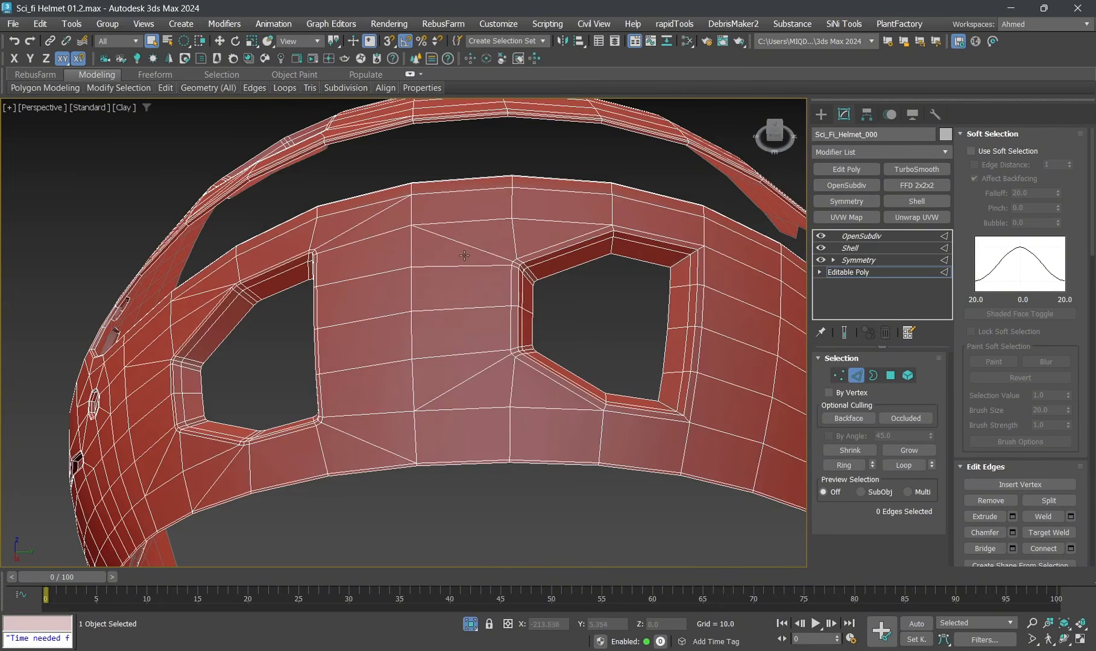
{"action": "scroll", "coordinate": [458, 259], "scroll_direction": "down", "scroll_amount": 3}
{"action": "scroll", "coordinate": [455, 247], "scroll_direction": "up", "scroll_amount": 3}
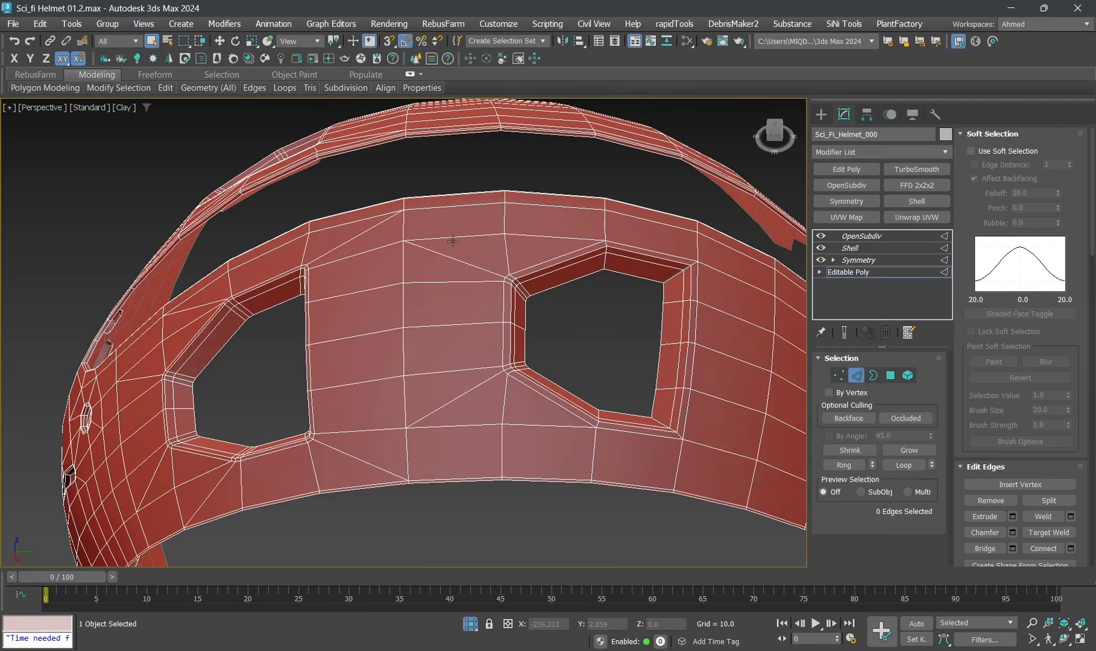
{"action": "left_click_drag", "start_coordinate": [456, 529], "coordinate": [458, 530]}
{"action": "key", "text": "ctrl+shift+e"}
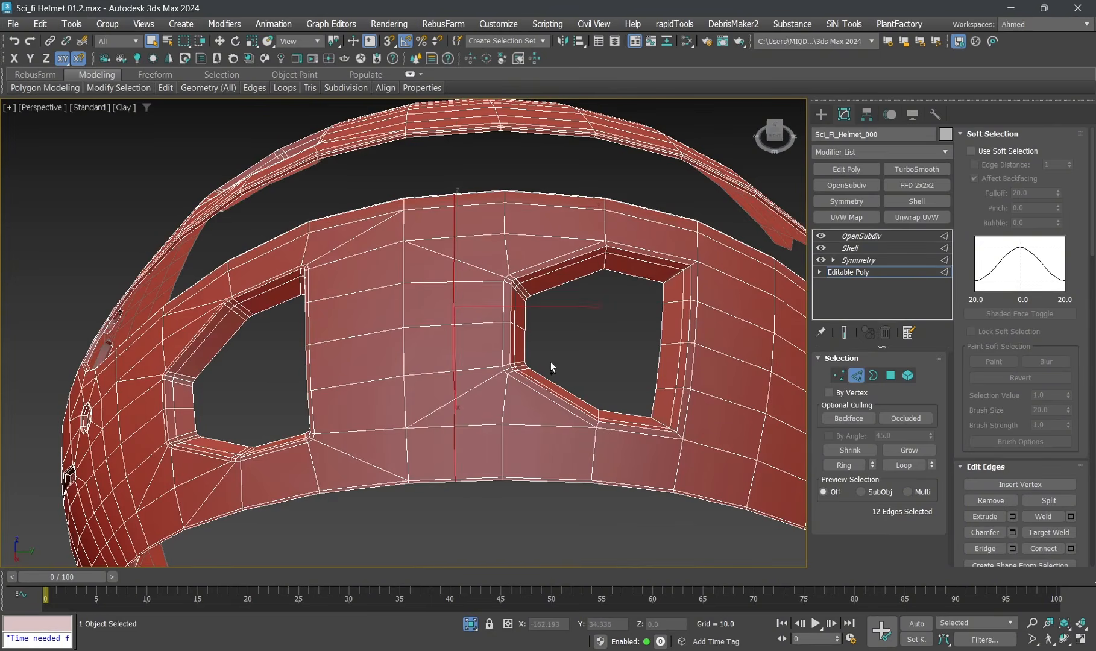
{"action": "middle_click_drag", "start_coordinate": [449, 352], "coordinate": [477, 356], "text": "alt"}
{"action": "key", "text": "1"}
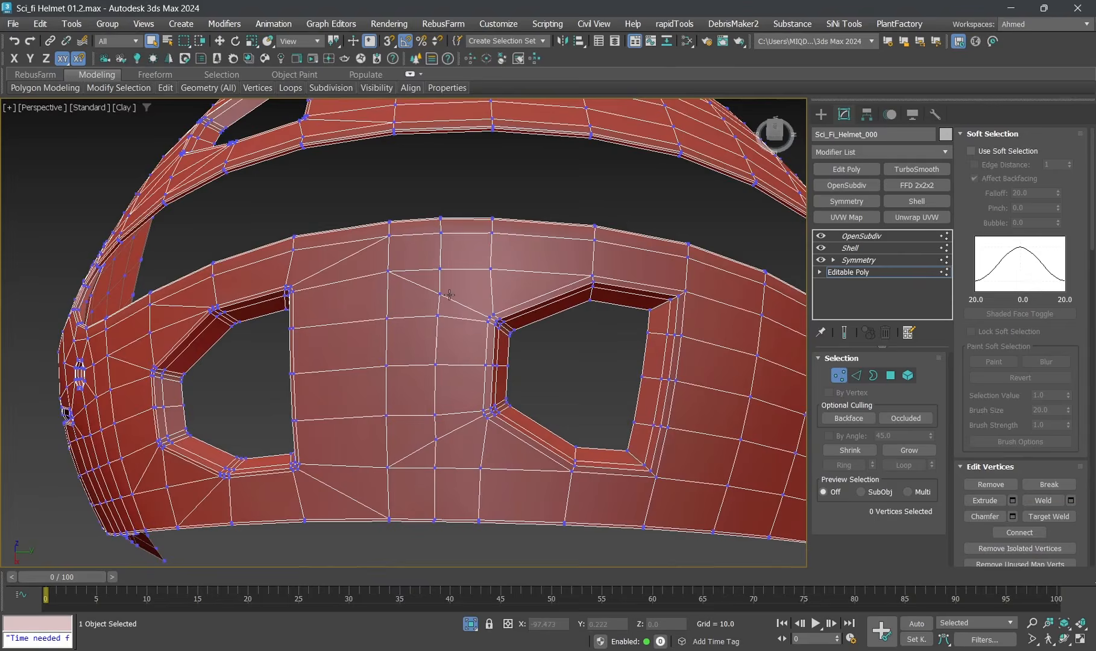
Step: Target-weld the middle vertex of each diagonal onto the neighbouring grid vertex of the added loop between the two openings
{"action": "scroll", "coordinate": [449, 295], "scroll_direction": "up", "scroll_amount": 2}
{"action": "key", "text": "ctrl+shift+w"}
{"action": "middle_click_drag", "start_coordinate": [425, 513], "coordinate": [412, 446]}
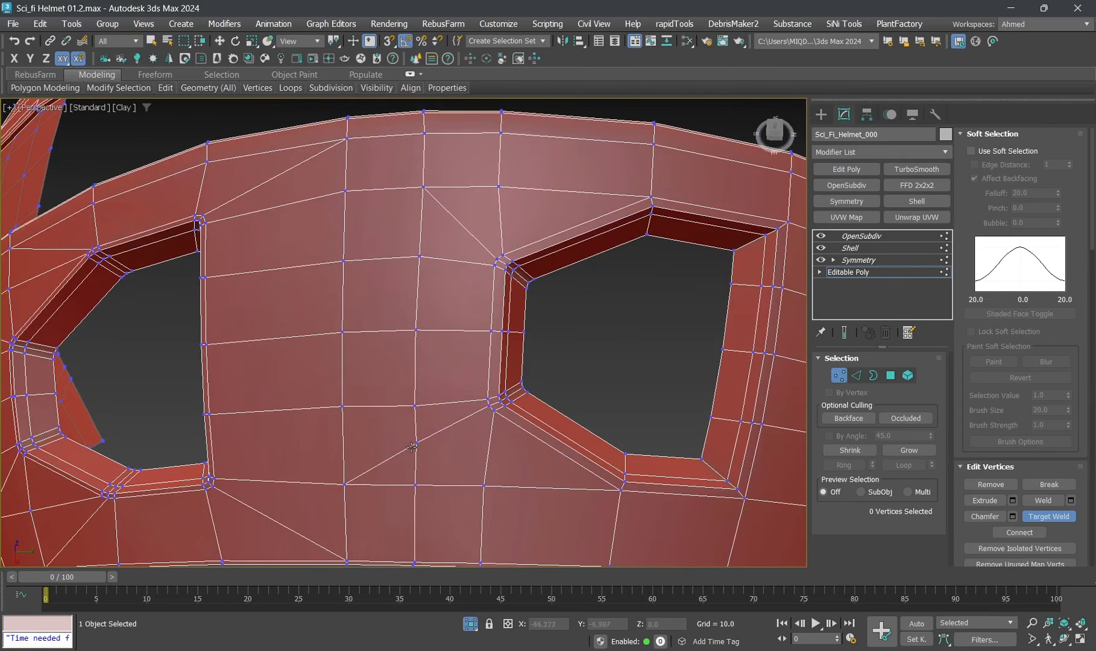
{"action": "scroll", "coordinate": [441, 392], "scroll_direction": "down", "scroll_amount": 3}
{"action": "key", "text": "2"}
{"action": "double_click", "coordinate": [441, 293]}
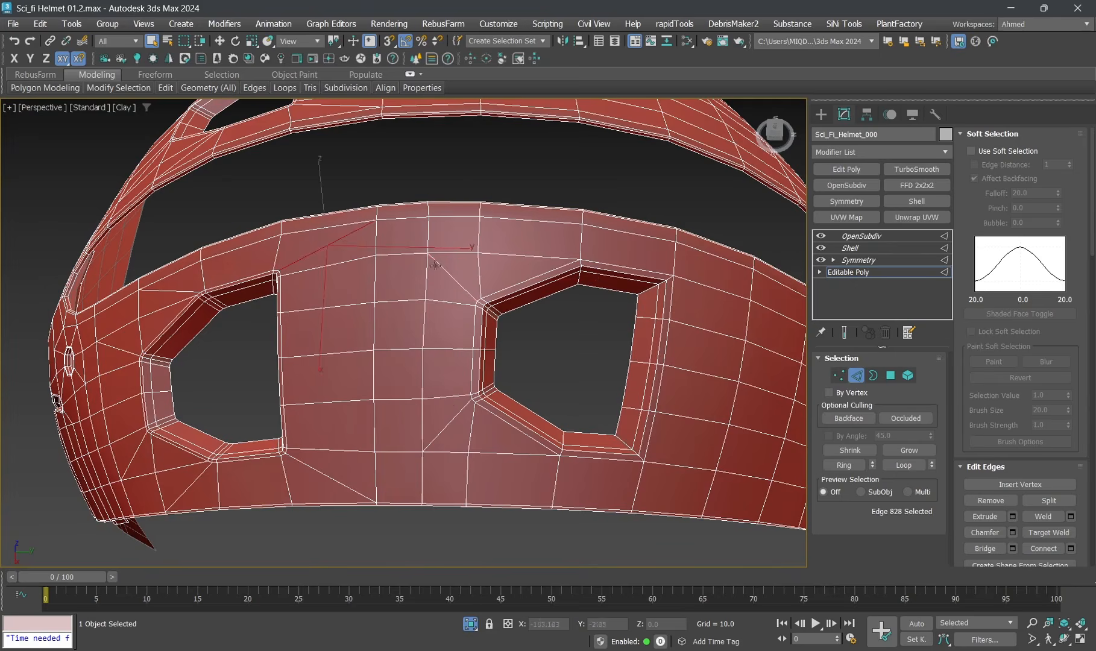
Step: Examine the edge flow around both openings of the curved shell from several angles
{"action": "scroll", "coordinate": [435, 265], "scroll_direction": "down", "scroll_amount": 4}
{"action": "middle_click_drag", "start_coordinate": [435, 265], "coordinate": [499, 276], "text": "alt"}
{"action": "scroll", "coordinate": [386, 270], "scroll_direction": "up", "scroll_amount": 4}
{"action": "scroll", "coordinate": [386, 270], "scroll_direction": "down", "scroll_amount": 2}
{"action": "scroll", "coordinate": [478, 277], "scroll_direction": "down", "scroll_amount": 3}
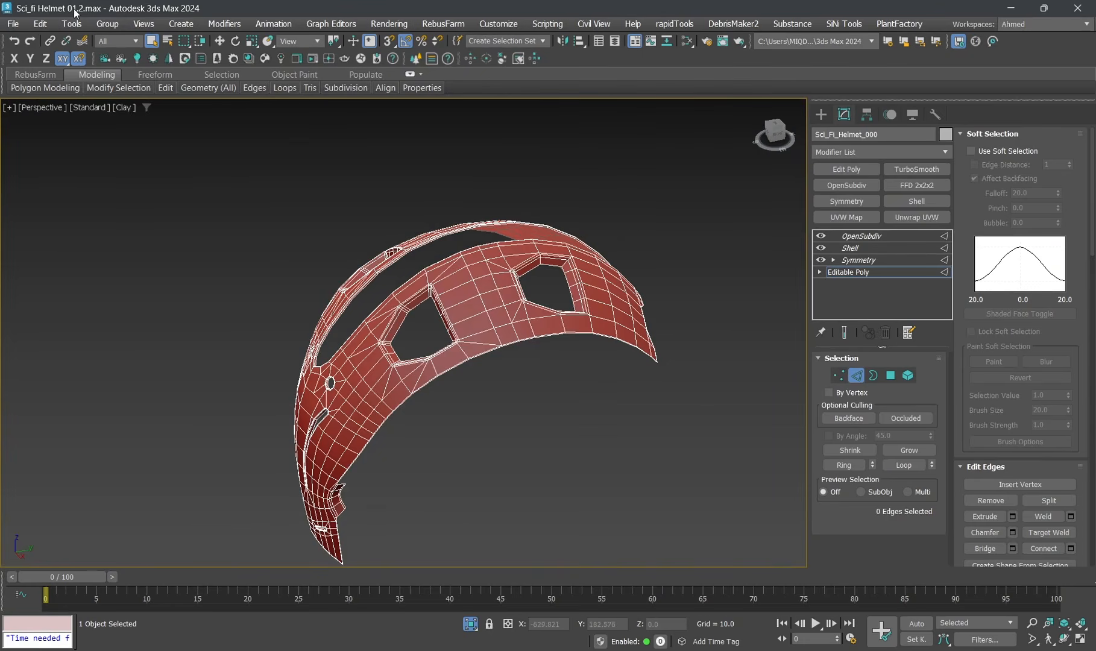
{"action": "middle_click_drag", "start_coordinate": [521, 317], "coordinate": [371, 285], "text": "alt"}
{"action": "scroll", "coordinate": [468, 322], "scroll_direction": "up", "scroll_amount": 3}
{"action": "scroll", "coordinate": [490, 265], "scroll_direction": "up", "scroll_amount": 2}
{"action": "scroll", "coordinate": [473, 267], "scroll_direction": "down", "scroll_amount": 2}
{"action": "middle_click_drag", "start_coordinate": [445, 255], "coordinate": [461, 315], "text": "alt"}
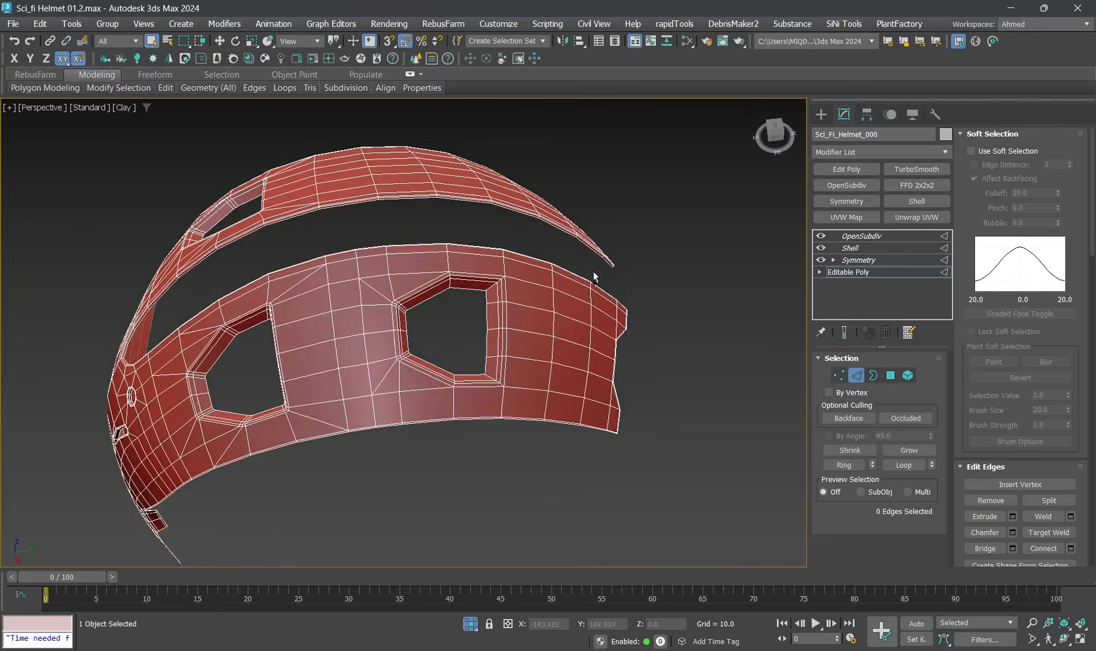
Step: Inspect the shell's subdivided openings with and without wireframe, and compare them with the Editable Poly base mesh
{"action": "key", "text": "2"}
{"action": "key", "text": "F4"}
{"action": "left_click", "coordinate": [595, 277]}
{"action": "key", "text": "F4"}
{"action": "scroll", "coordinate": [470, 294], "scroll_direction": "up", "scroll_amount": 3}
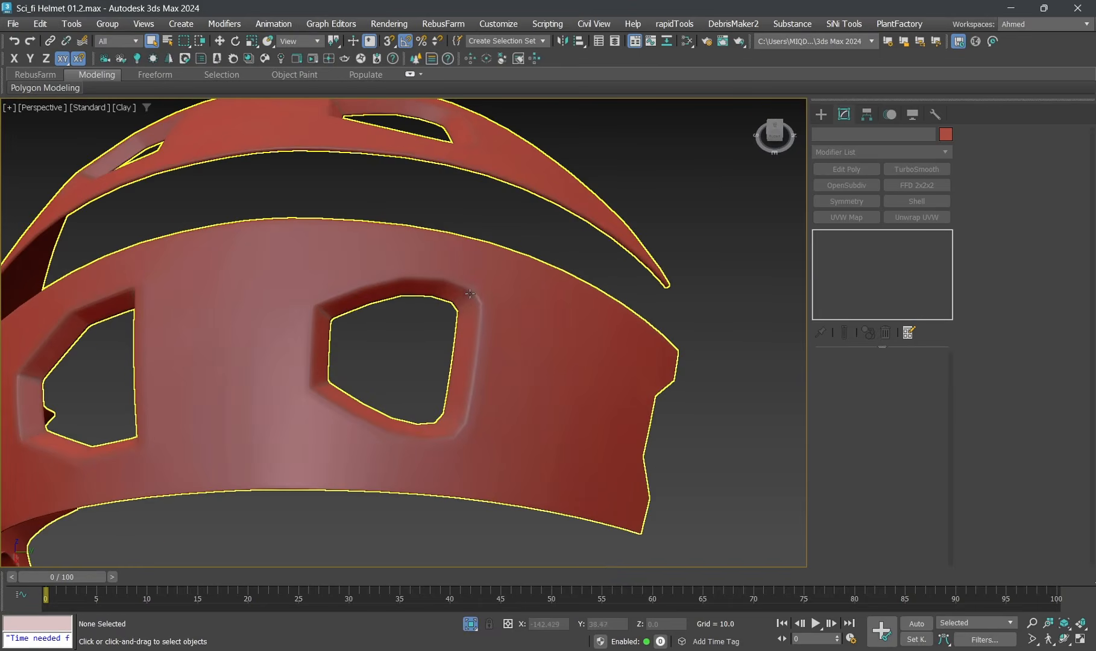
{"action": "left_click", "coordinate": [480, 322]}
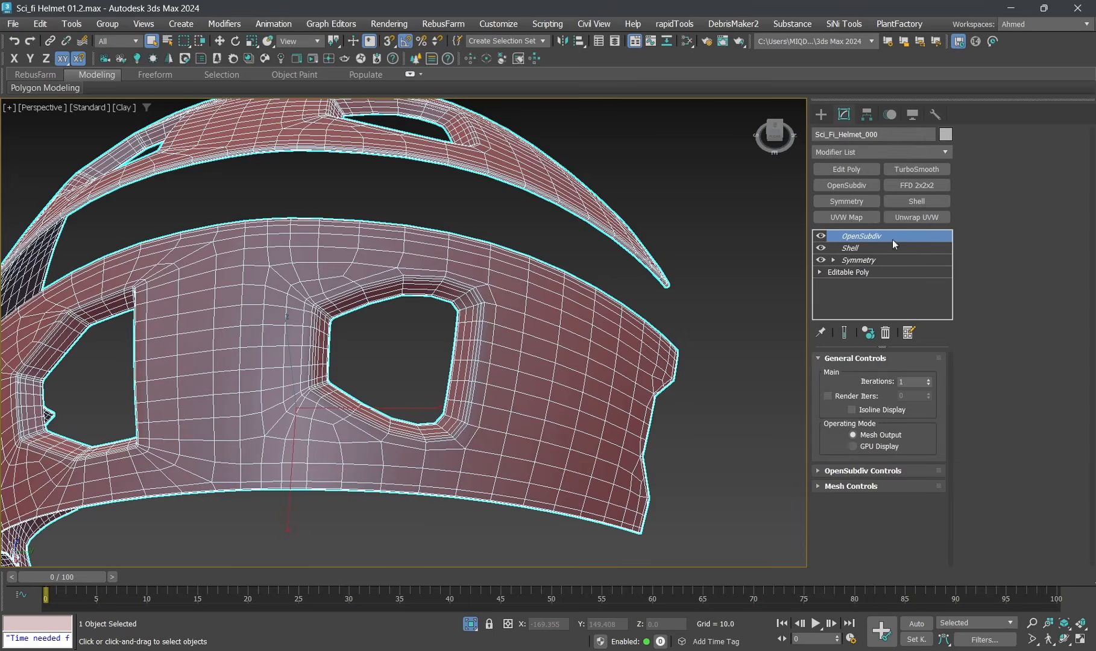
{"action": "left_click", "coordinate": [856, 272]}
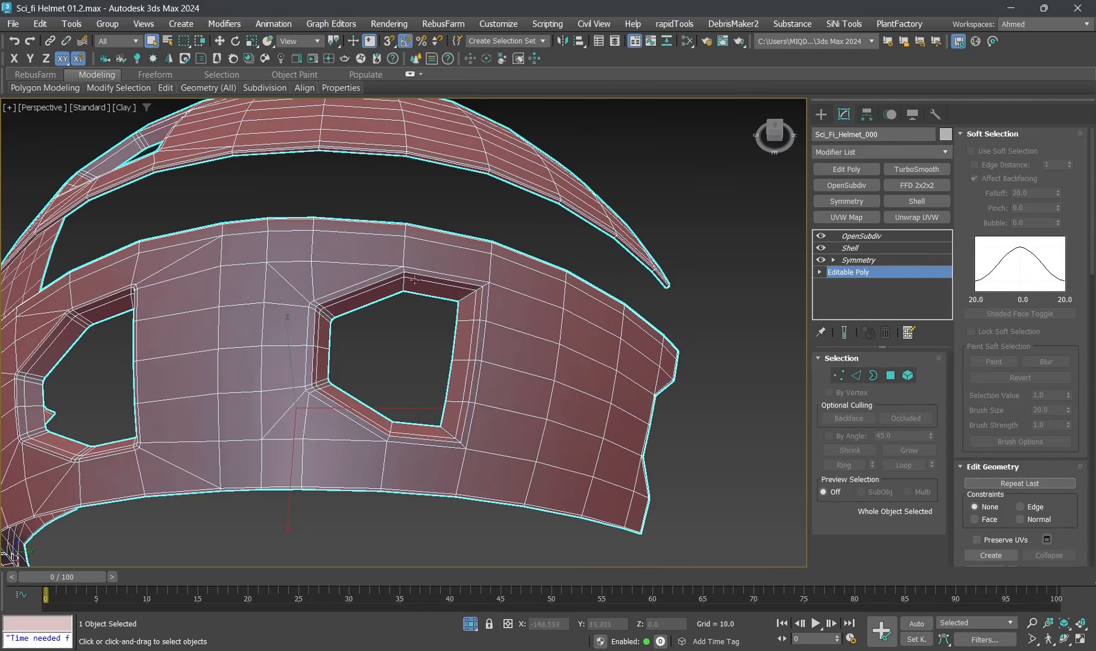
{"action": "middle_click_drag", "start_coordinate": [415, 279], "coordinate": [386, 279], "text": "alt"}
{"action": "scroll", "coordinate": [420, 290], "scroll_direction": "down", "scroll_amount": 3}
Step: Bring back the whole helmet and isolate the side panel with the slot and round holes
{"action": "left_click", "coordinate": [774, 234]}
{"action": "key", "text": "alt+q"}
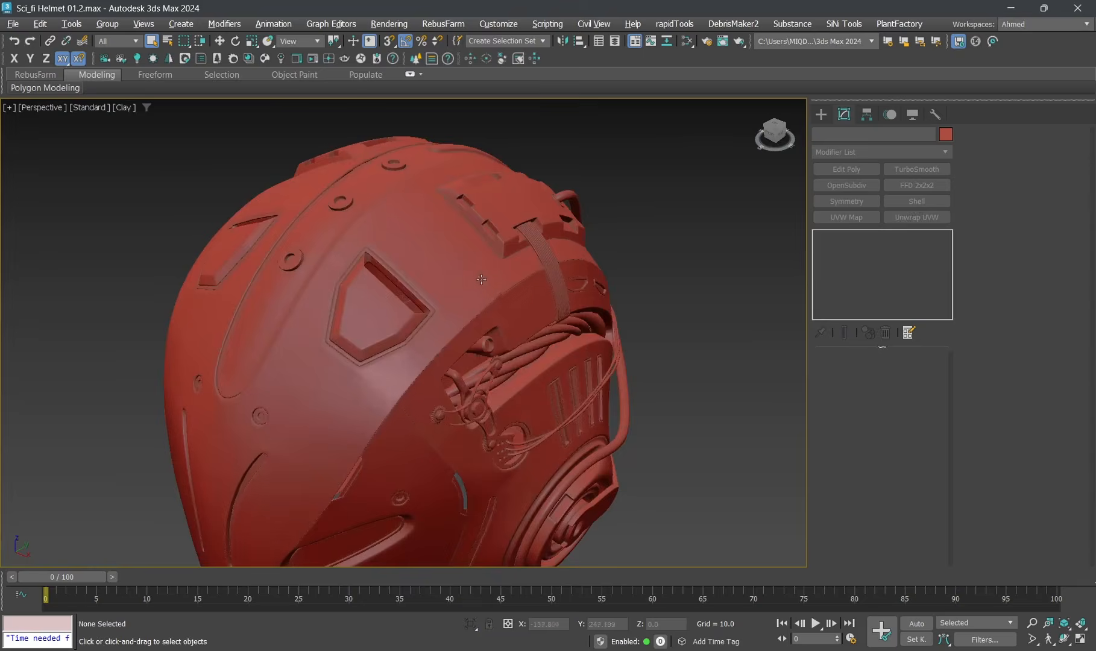
{"action": "middle_click_drag", "start_coordinate": [481, 280], "coordinate": [477, 306], "text": "alt"}
{"action": "scroll", "coordinate": [523, 245], "scroll_direction": "down", "scroll_amount": 4}
{"action": "scroll", "coordinate": [499, 258], "scroll_direction": "up", "scroll_amount": 2}
{"action": "key", "text": "F4"}
{"action": "key", "text": "F4"}
{"action": "scroll", "coordinate": [404, 289], "scroll_direction": "up", "scroll_amount": 3}
{"action": "left_click", "coordinate": [404, 290]}
{"action": "key", "text": "alt+q"}
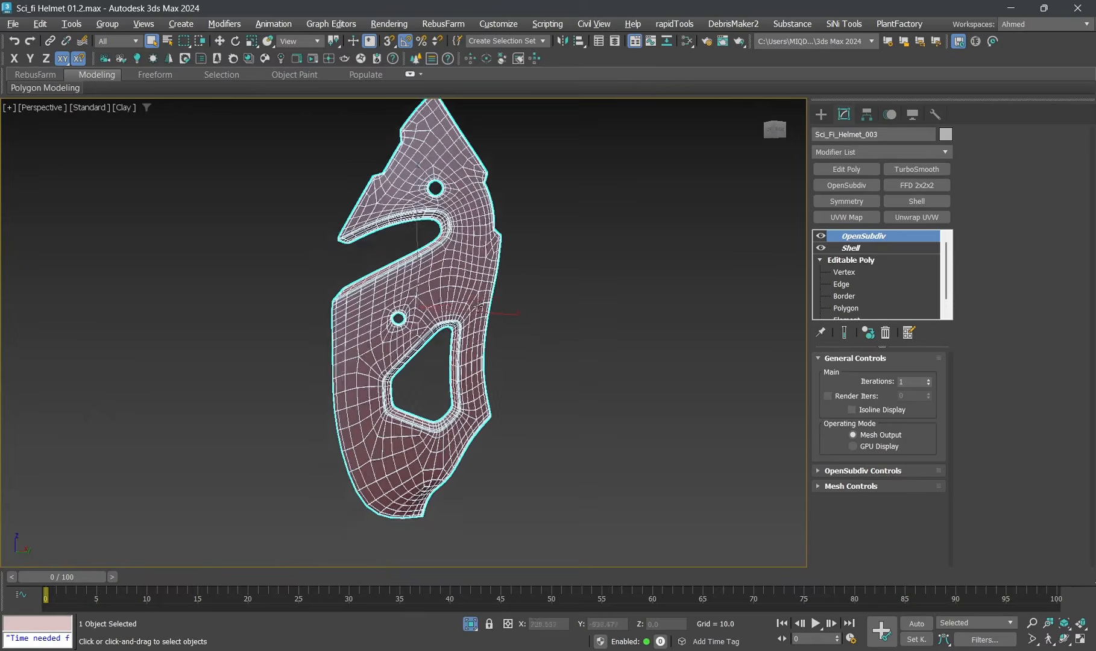
Step: Select the ring of inner wall polygons around the side panel's lower opening in the base mesh
{"action": "left_click", "coordinate": [903, 262]}
{"action": "key", "text": "1"}
{"action": "scroll", "coordinate": [558, 338], "scroll_direction": "up", "scroll_amount": 3}
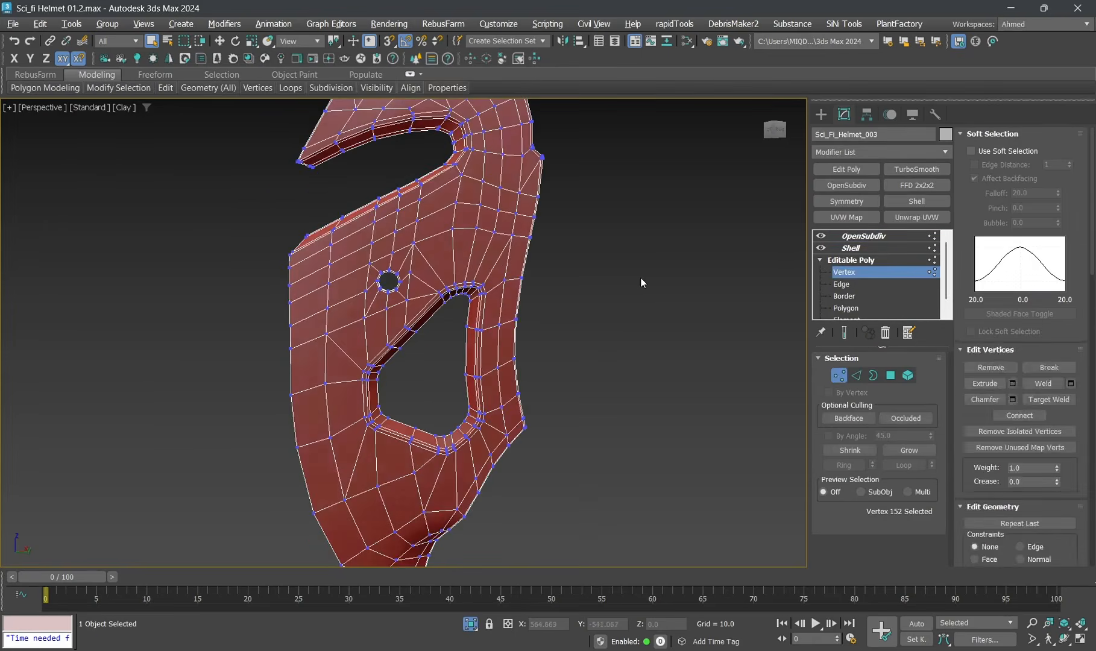
{"action": "scroll", "coordinate": [482, 301], "scroll_direction": "up", "scroll_amount": 3}
{"action": "key", "text": "4"}
{"action": "left_click", "coordinate": [484, 295]}
{"action": "scroll", "coordinate": [485, 295], "scroll_direction": "up", "scroll_amount": 2}
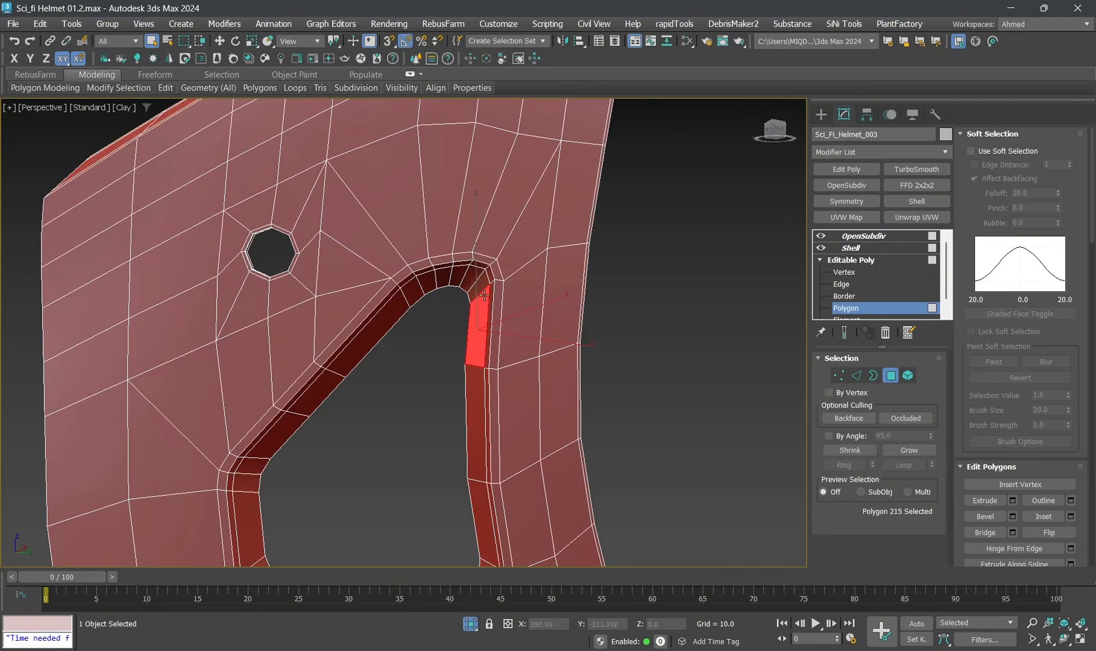
{"action": "left_click", "coordinate": [482, 283], "text": "shift"}
{"action": "scroll", "coordinate": [476, 313], "scroll_direction": "down", "scroll_amount": 8}
Step: Examine the side panel's place on the whole helmet, and return to the isolated panel's upper area
{"action": "key", "text": "alt+q"}
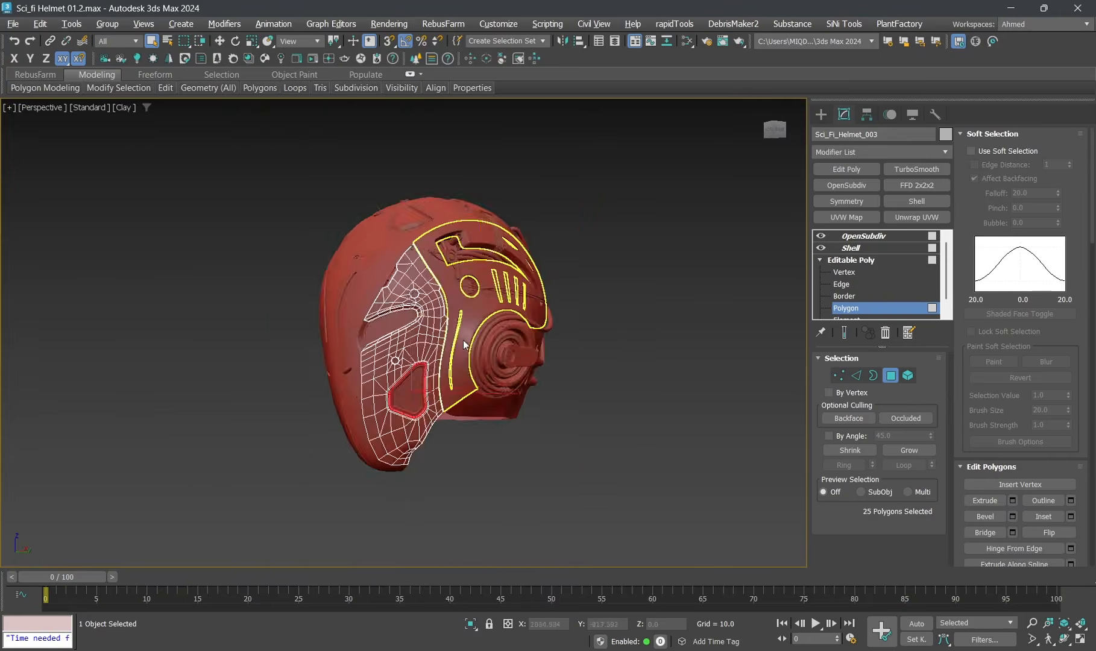
{"action": "middle_click_drag", "start_coordinate": [464, 344], "coordinate": [417, 247], "text": "alt"}
{"action": "scroll", "coordinate": [416, 250], "scroll_direction": "up", "scroll_amount": 5}
{"action": "scroll", "coordinate": [411, 253], "scroll_direction": "down", "scroll_amount": 5}
{"action": "key", "text": "4"}
{"action": "mouse_move", "coordinate": [447, 343]}
{"action": "middle_mouse_down", "text": "alt"}
{"action": "mouse_move", "coordinate": [440, 348]}
{"action": "mouse_move", "coordinate": [463, 329]}
{"action": "middle_mouse_up", "text": "alt"}
{"action": "key", "text": "alt+q"}
{"action": "scroll", "coordinate": [467, 328], "scroll_direction": "down", "scroll_amount": 5}
{"action": "middle_click_drag", "start_coordinate": [465, 267], "coordinate": [445, 384]}
{"action": "middle_click_drag", "start_coordinate": [430, 184], "coordinate": [428, 221]}
{"action": "scroll", "coordinate": [427, 221], "scroll_direction": "up", "scroll_amount": 4}
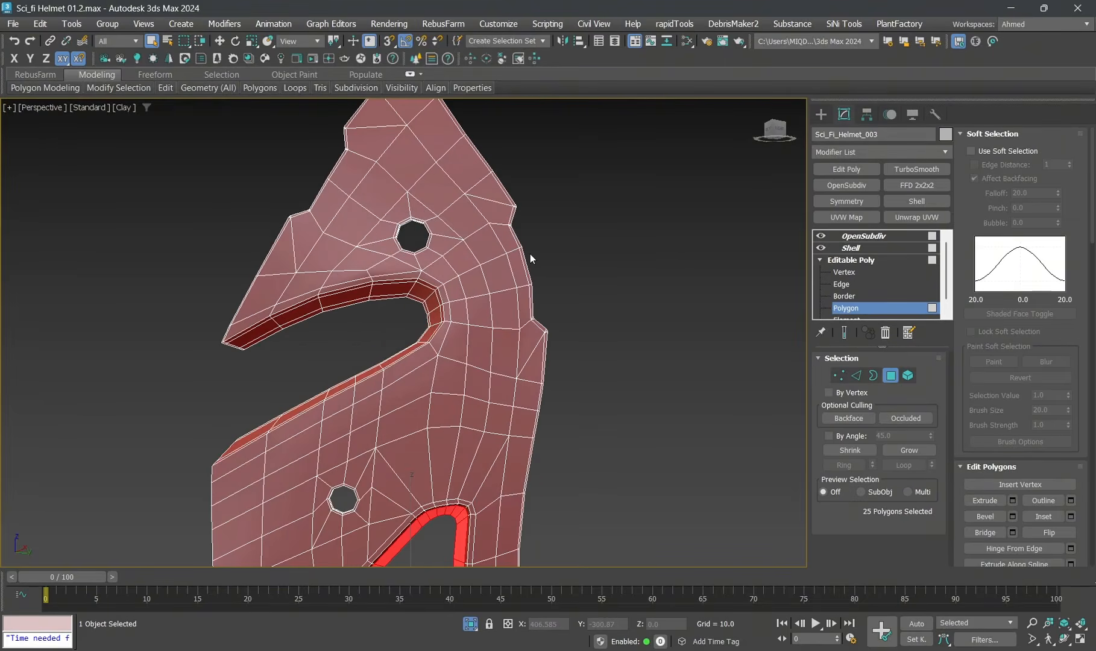
Step: With the Face constraint, reshape a two-by-two polygon block between the slot's rounded end and the panel's outer edge into a circle scaled to 97%
{"action": "scroll", "coordinate": [531, 258], "scroll_direction": "up", "scroll_amount": 3}
{"action": "left_click", "coordinate": [500, 277]}
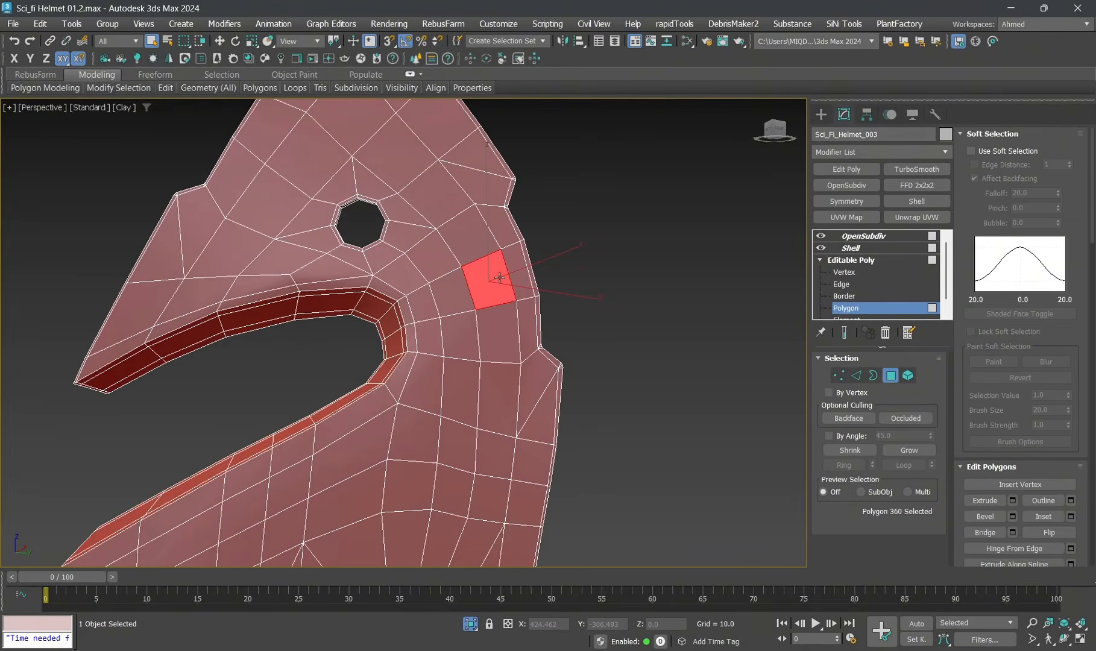
{"action": "left_click", "coordinate": [473, 319]}
{"action": "left_click", "coordinate": [475, 283], "text": "ctrl"}
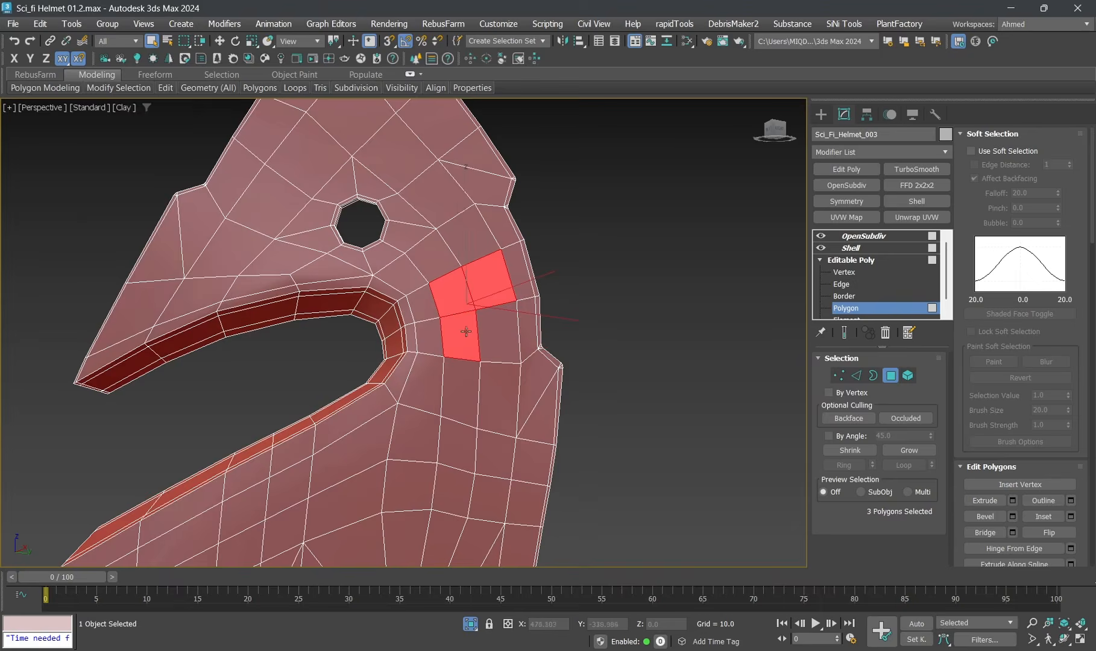
{"action": "left_click", "coordinate": [496, 321], "text": "ctrl"}
{"action": "scroll", "coordinate": [496, 321], "scroll_direction": "up", "scroll_amount": 3}
{"action": "left_click_drag", "start_coordinate": [509, 280], "coordinate": [505, 280]}
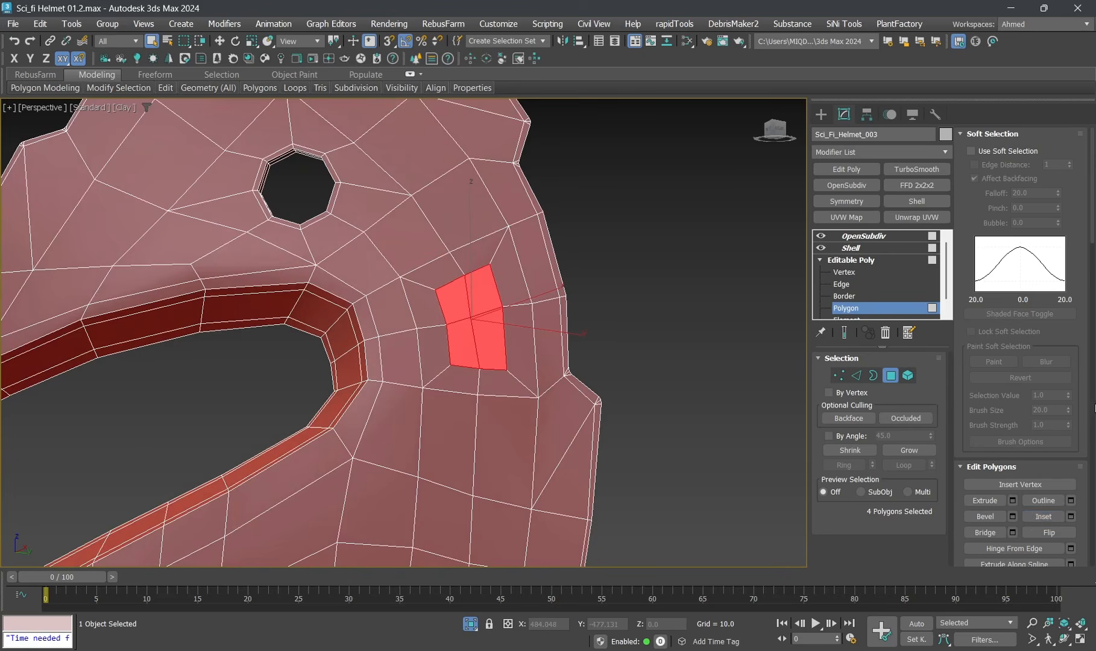
{"action": "scroll", "coordinate": [1023, 199], "scroll_direction": "down", "scroll_amount": 10}
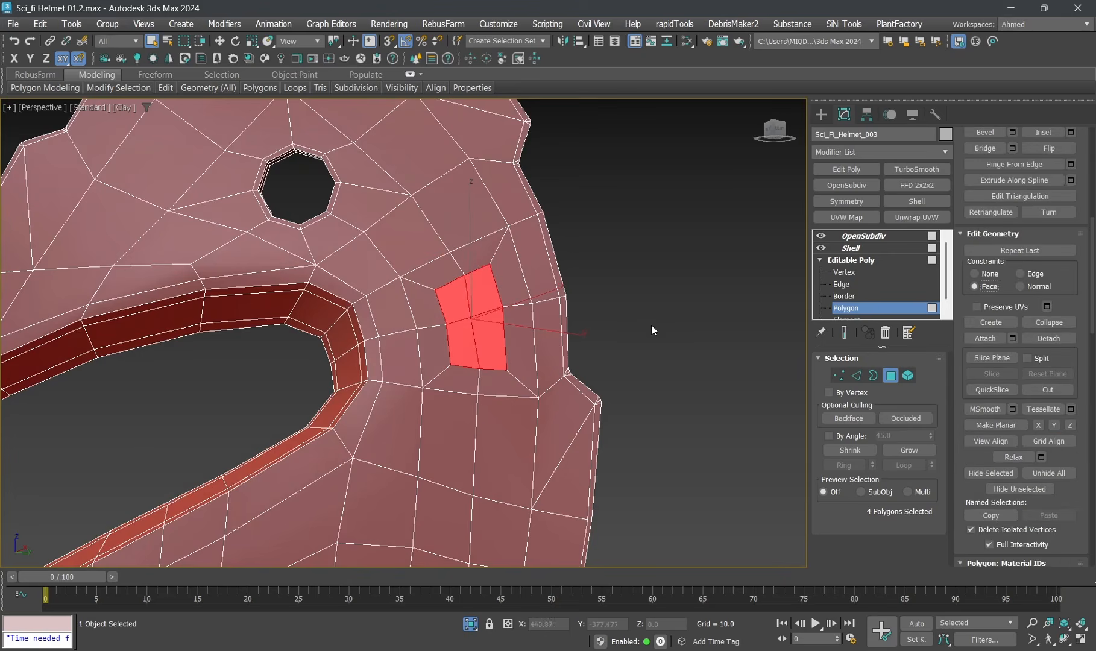
{"action": "middle_click_drag", "start_coordinate": [652, 325], "coordinate": [640, 327], "text": "alt"}
{"action": "scroll", "coordinate": [640, 327], "scroll_direction": "up", "scroll_amount": 2}
{"action": "key", "text": "alt+g"}
{"action": "middle_click_drag", "start_coordinate": [449, 307], "coordinate": [443, 322], "text": "alt"}
{"action": "scroll", "coordinate": [453, 306], "scroll_direction": "down", "scroll_amount": 2}
{"action": "scroll", "coordinate": [432, 309], "scroll_direction": "up", "scroll_amount": 2}
{"action": "key", "text": "r"}
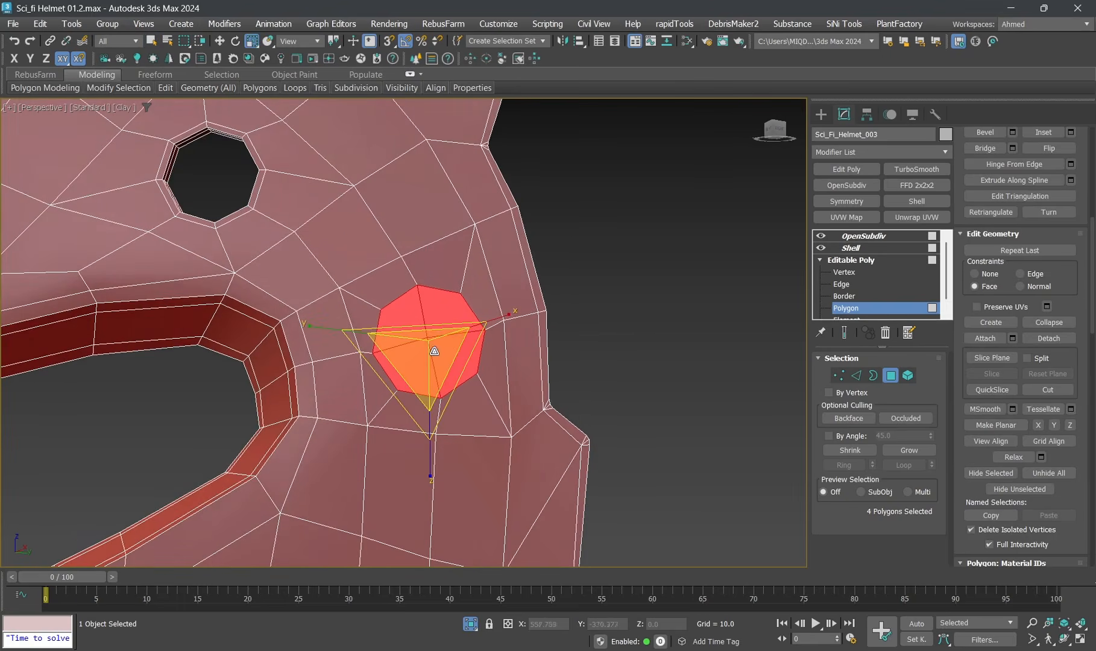
{"action": "mouse_move", "coordinate": [432, 342]}
{"action": "left_mouse_down"}
{"action": "mouse_move", "coordinate": [435, 389]}
{"action": "mouse_move", "coordinate": [432, 346]}
{"action": "left_mouse_up"}
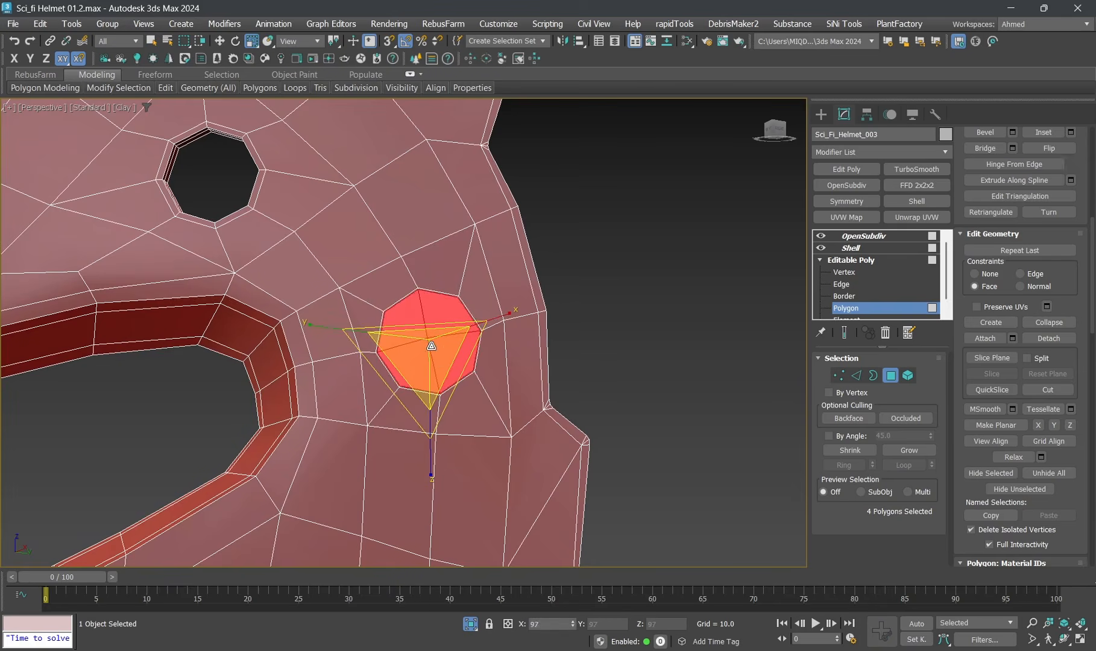
Step: Extrude the circle of polygons inward and delete its floor polygons to open a round hole
{"action": "middle_click_drag", "start_coordinate": [428, 351], "coordinate": [462, 350], "text": "alt"}
{"action": "scroll", "coordinate": [455, 347], "scroll_direction": "up", "scroll_amount": 2}
{"action": "key", "text": "shift+e"}
{"action": "left_click_drag", "start_coordinate": [448, 334], "coordinate": [446, 341]}
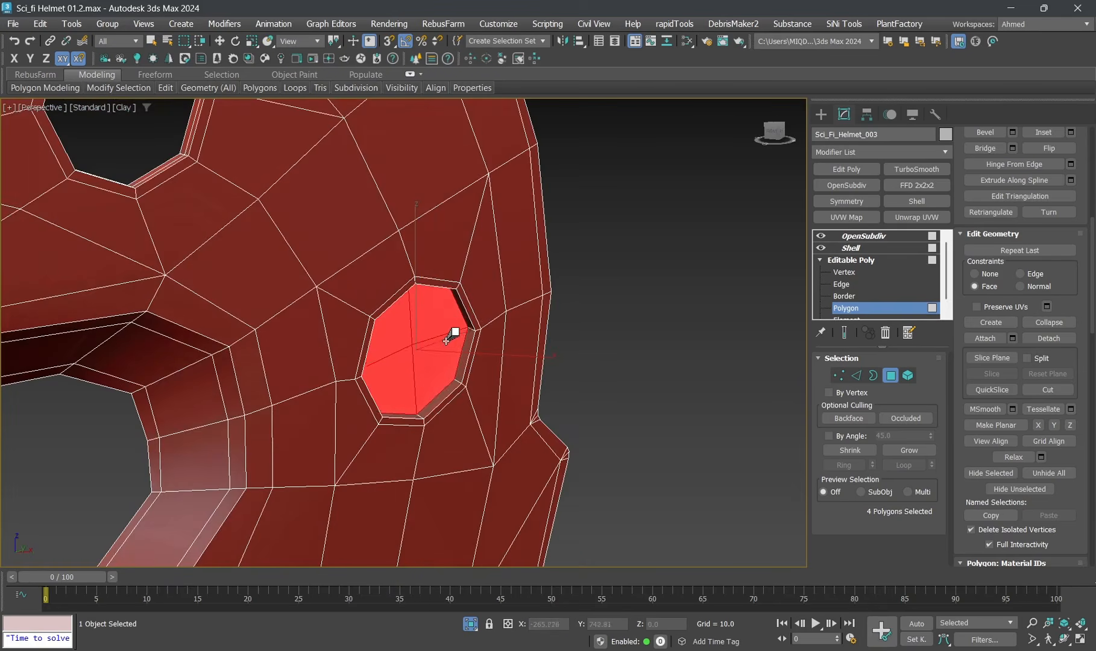
{"action": "key", "text": "r"}
{"action": "key", "text": "Delete"}
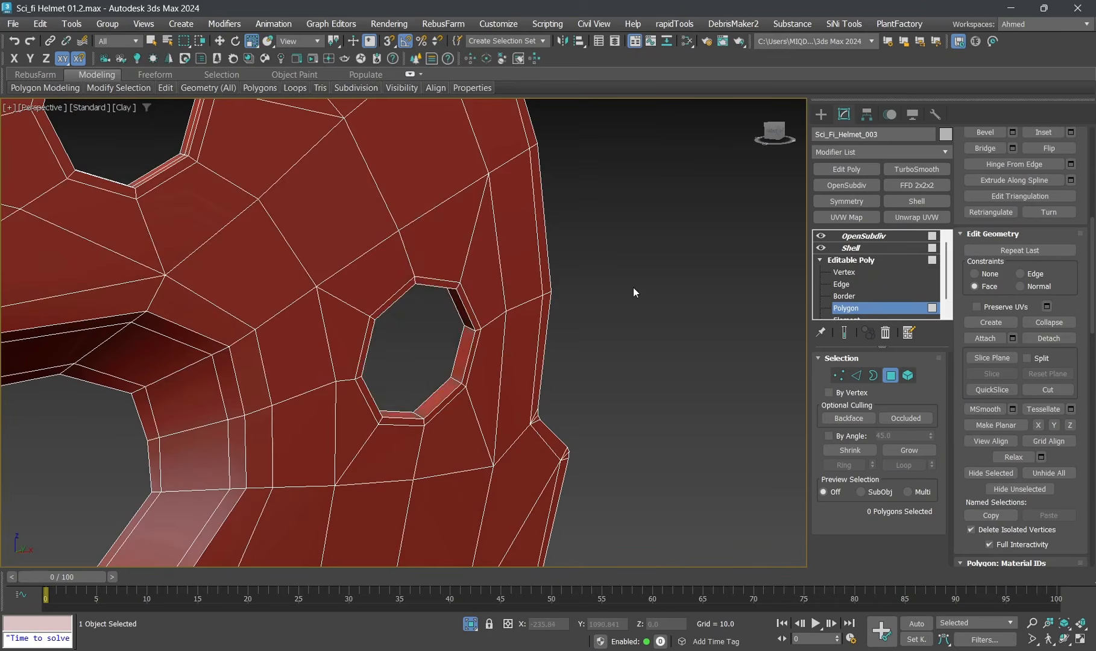
Step: Inspect the new round hole on the subdivided side panel, with and without edged faces
{"action": "key", "text": "shift+z"}
{"action": "middle_click_drag", "start_coordinate": [633, 292], "coordinate": [666, 256], "text": "alt"}
{"action": "key", "text": "4"}
{"action": "key", "text": "F4"}
{"action": "left_click", "coordinate": [663, 255]}
{"action": "left_click", "coordinate": [535, 252]}
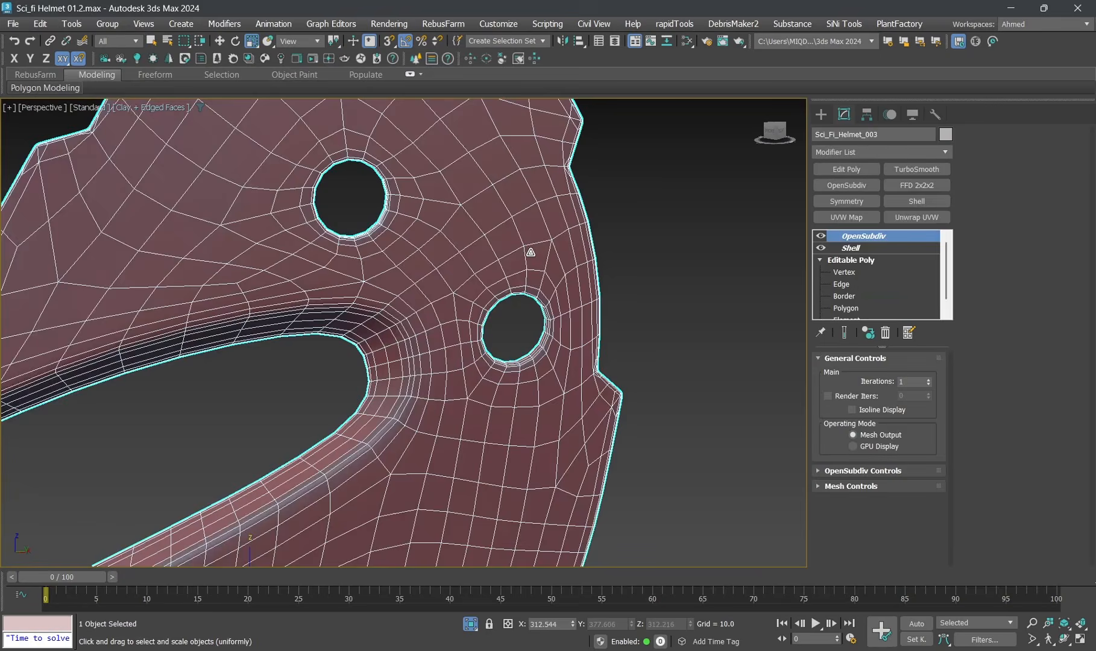
{"action": "scroll", "coordinate": [507, 290], "scroll_direction": "down", "scroll_amount": 7}
{"action": "left_click", "coordinate": [613, 250]}
{"action": "key", "text": "F4"}
{"action": "middle_click_drag", "start_coordinate": [498, 301], "coordinate": [479, 268], "text": "alt"}
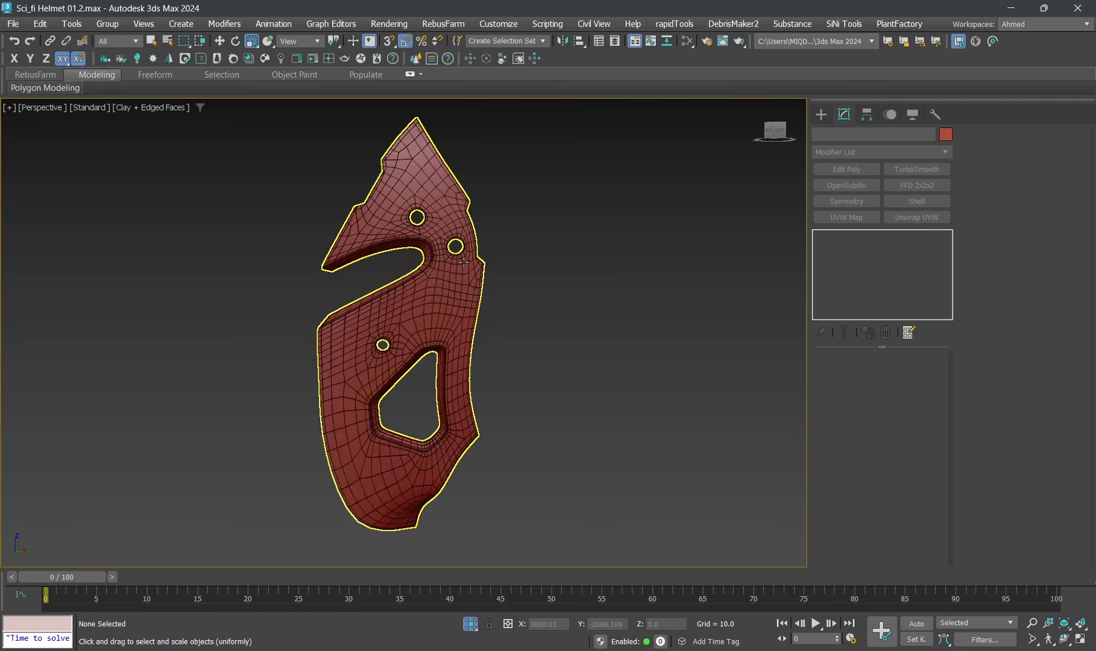
{"action": "key", "text": "F4"}
{"action": "scroll", "coordinate": [478, 267], "scroll_direction": "up", "scroll_amount": 2}
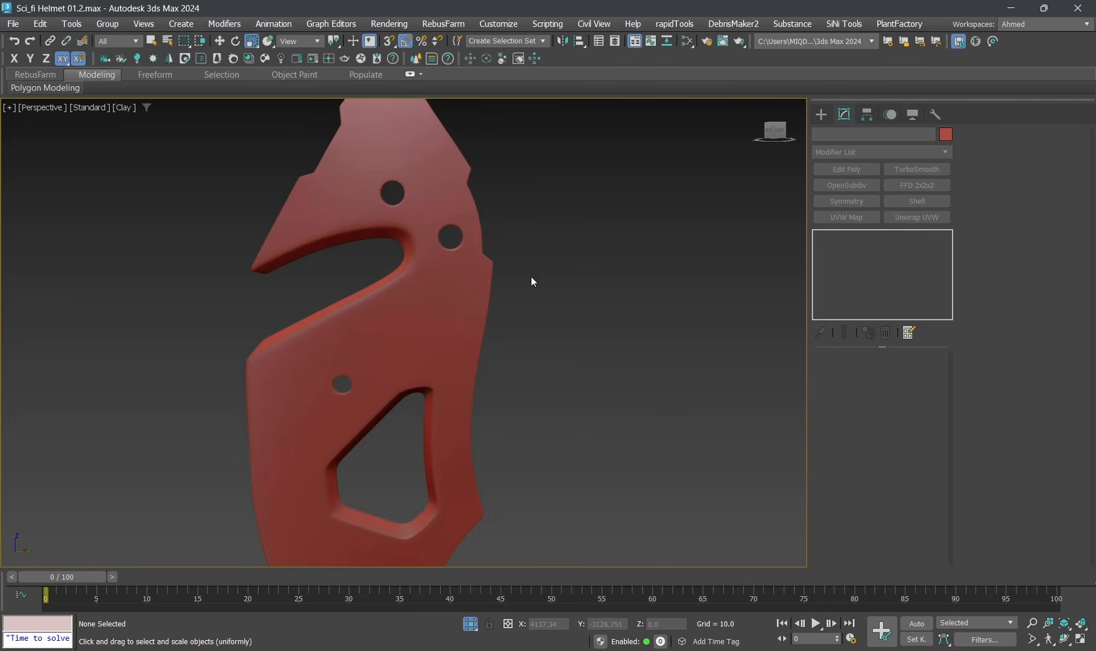
{"action": "scroll", "coordinate": [525, 269], "scroll_direction": "down", "scroll_amount": 5}
{"action": "scroll", "coordinate": [517, 296], "scroll_direction": "up", "scroll_amount": 5}
Step: Review the new hole on the complete helmet and isolate the side panel again
{"action": "key", "text": "q"}
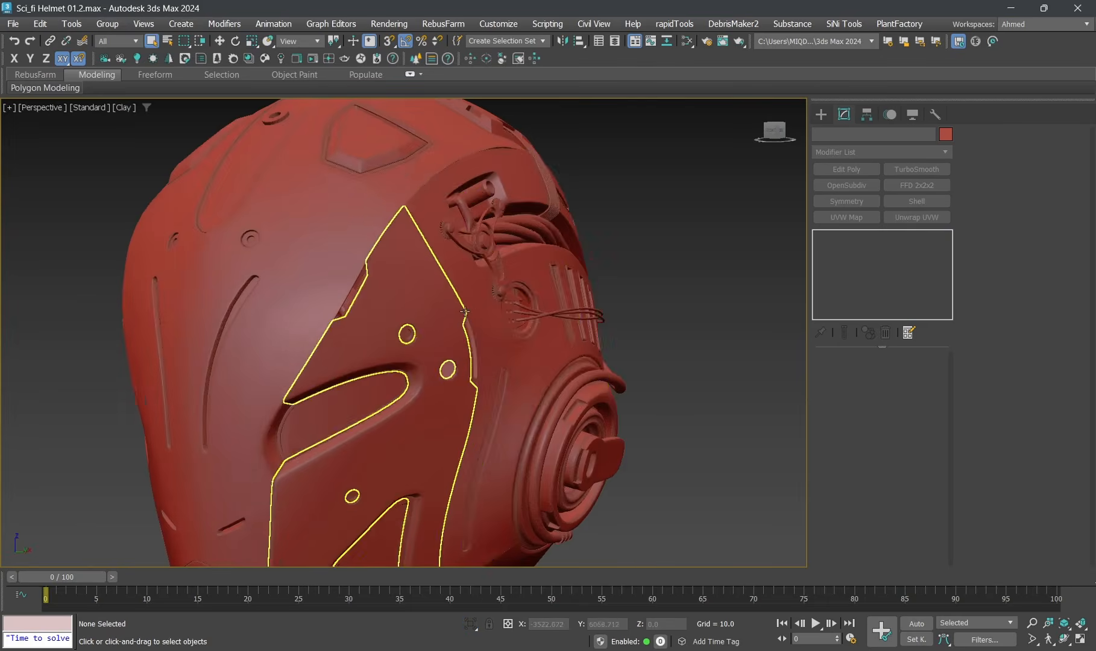
{"action": "scroll", "coordinate": [476, 319], "scroll_direction": "down", "scroll_amount": 2}
{"action": "middle_click_drag", "start_coordinate": [482, 311], "coordinate": [424, 300], "text": "alt"}
{"action": "middle_click_drag", "start_coordinate": [420, 309], "coordinate": [414, 280], "text": "alt"}
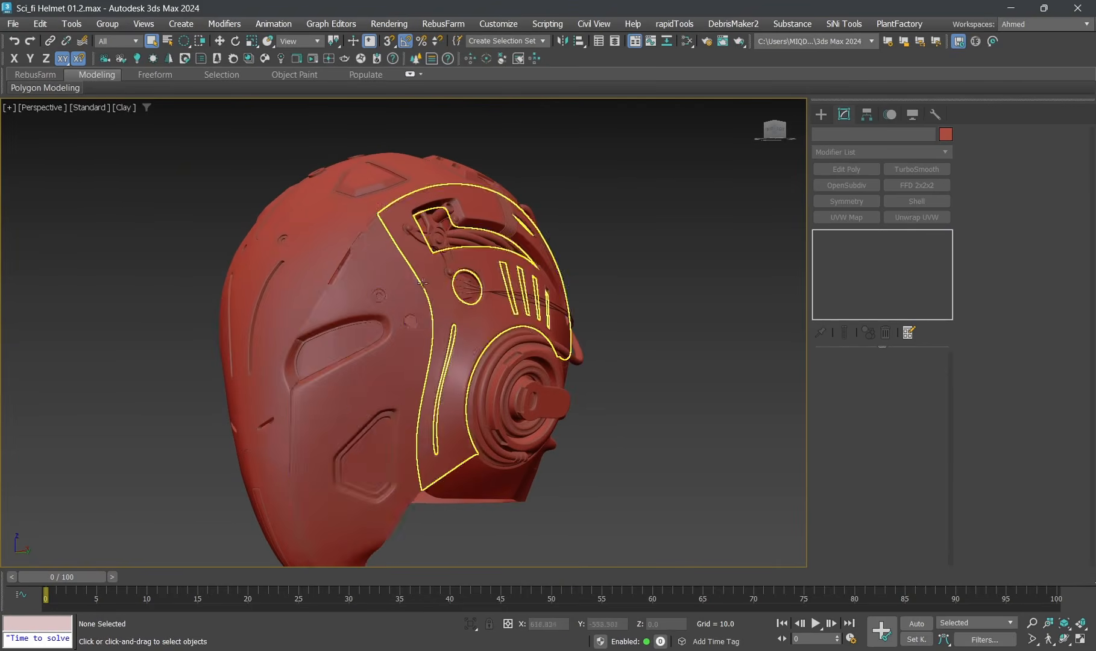
{"action": "left_click", "coordinate": [413, 280]}
{"action": "key", "text": "alt+q"}
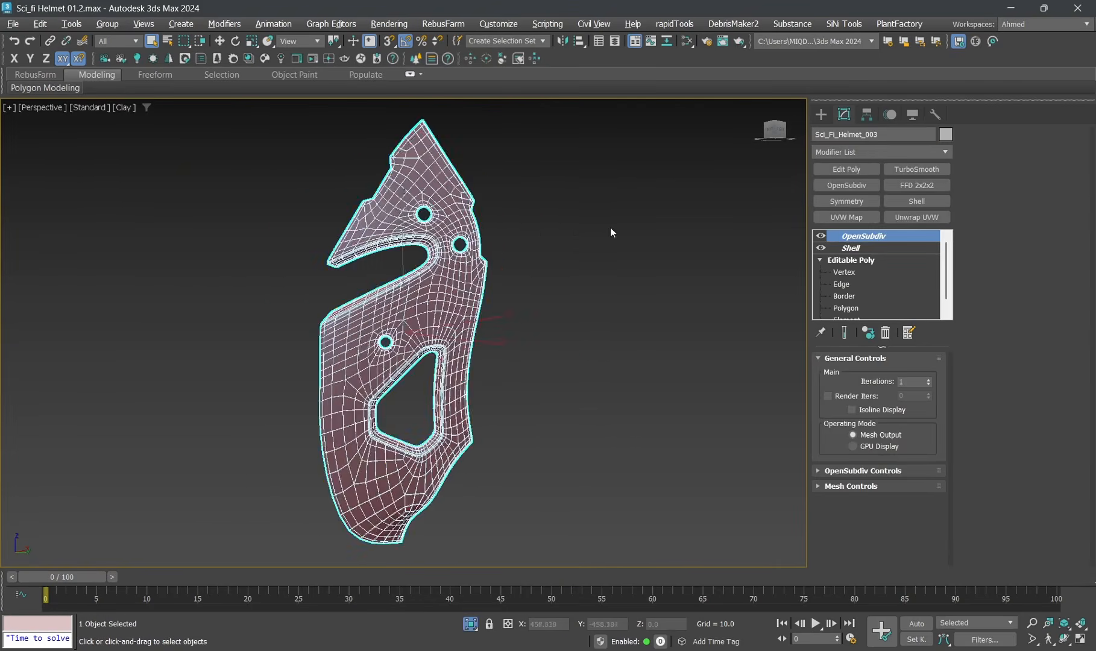
Step: Examine the round insert inside the panel's neighbouring hole on the full helmet, and return to the isolated side panel
{"action": "left_click", "coordinate": [610, 226]}
{"action": "scroll", "coordinate": [463, 226], "scroll_direction": "up", "scroll_amount": 5}
{"action": "left_click", "coordinate": [463, 226]}
{"action": "scroll", "coordinate": [463, 227], "scroll_direction": "down", "scroll_amount": 2}
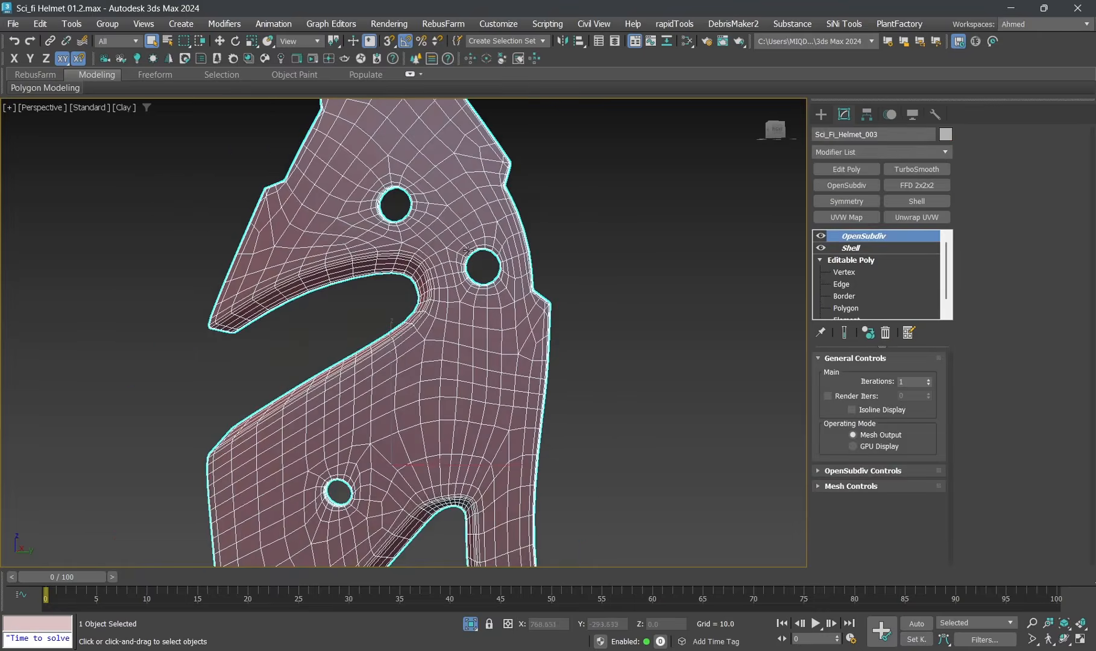
{"action": "key", "text": "alt+q"}
{"action": "scroll", "coordinate": [359, 330], "scroll_direction": "up", "scroll_amount": 8}
{"action": "left_click", "coordinate": [359, 331]}
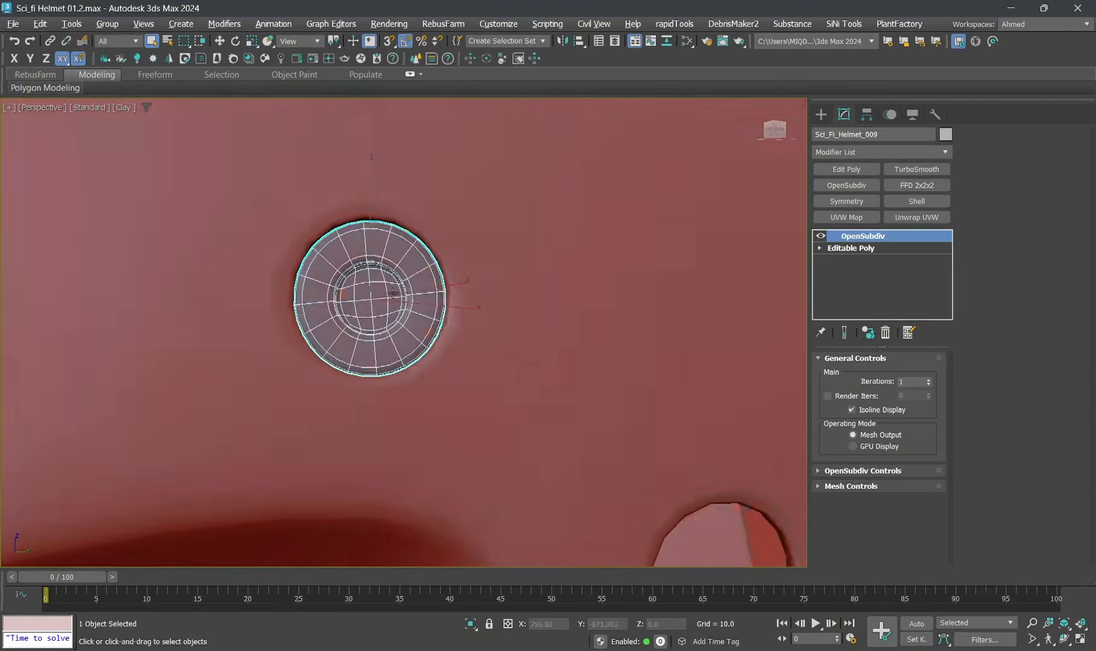
{"action": "scroll", "coordinate": [494, 269], "scroll_direction": "down", "scroll_amount": 5}
{"action": "left_click", "coordinate": [494, 269]}
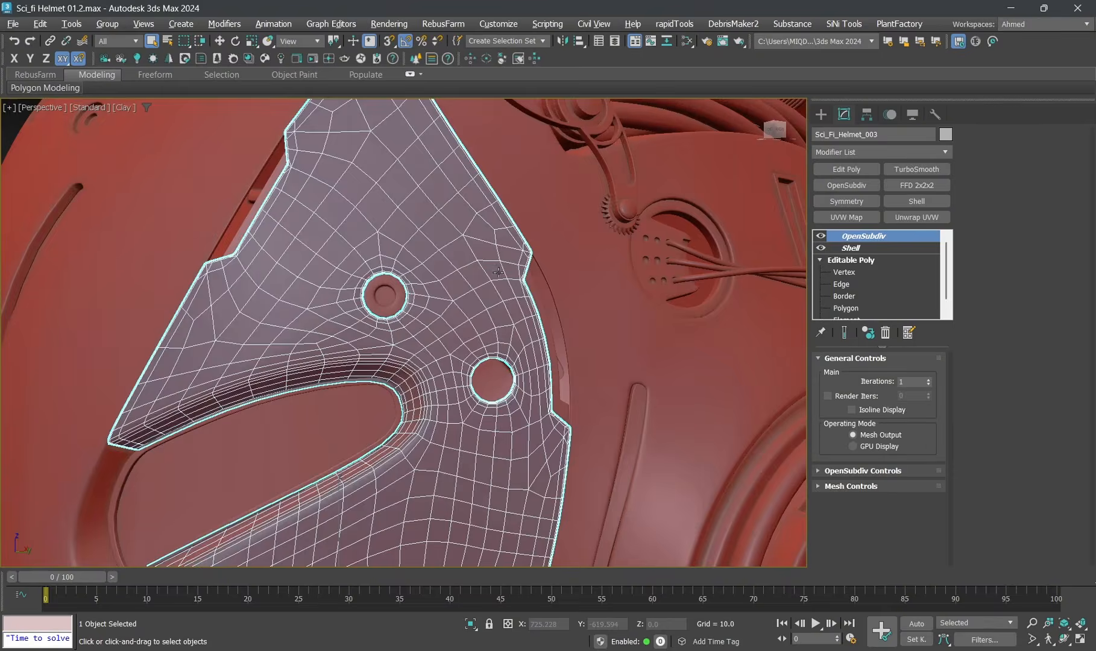
{"action": "key", "text": "alt+q"}
{"action": "scroll", "coordinate": [437, 247], "scroll_direction": "up", "scroll_amount": 4}
{"action": "scroll", "coordinate": [481, 267], "scroll_direction": "up", "scroll_amount": 6}
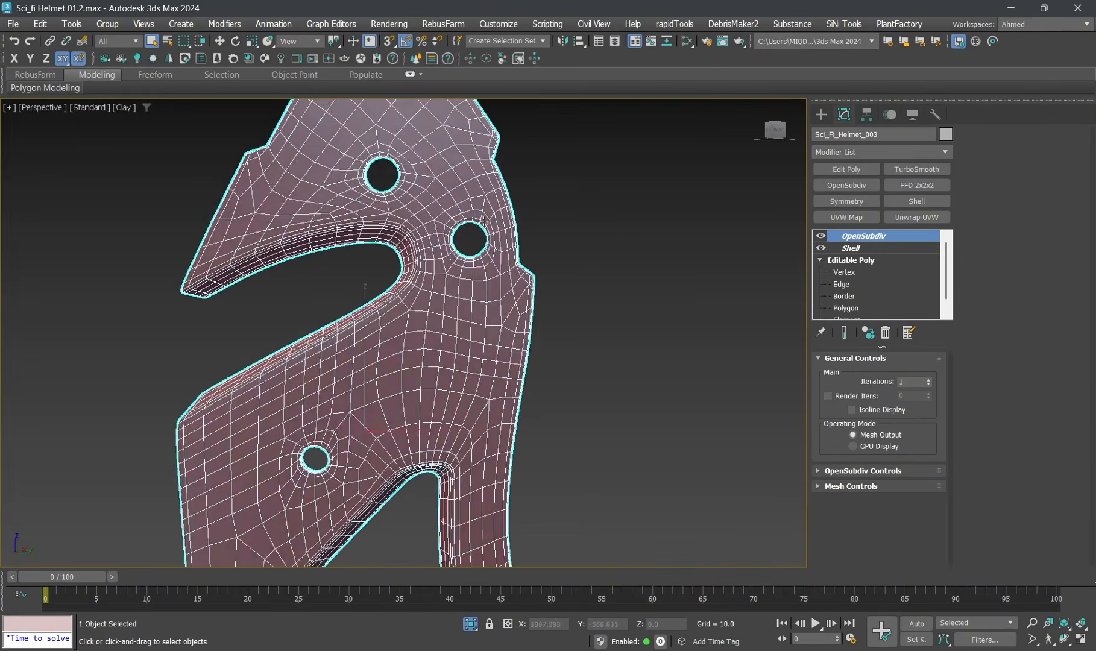
Step: Cap the new round hole in the panel's base mesh and connect opposite rim vertices to divide the cap into four polygons
{"action": "left_click", "coordinate": [881, 261]}
{"action": "key", "text": "1"}
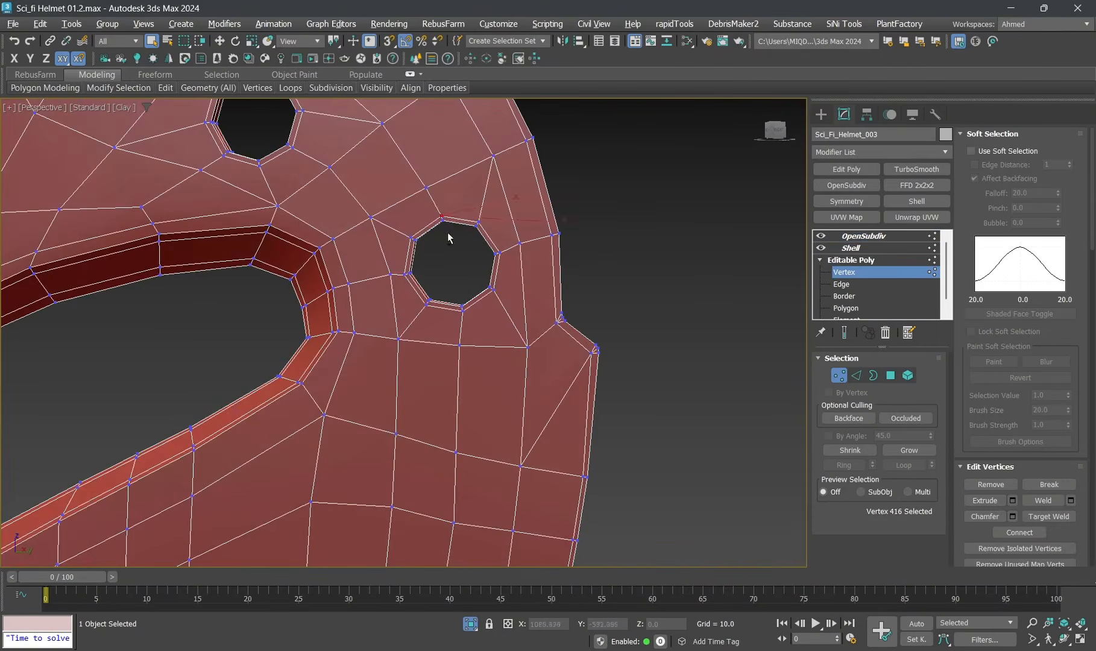
{"action": "scroll", "coordinate": [447, 235], "scroll_direction": "up", "scroll_amount": 4}
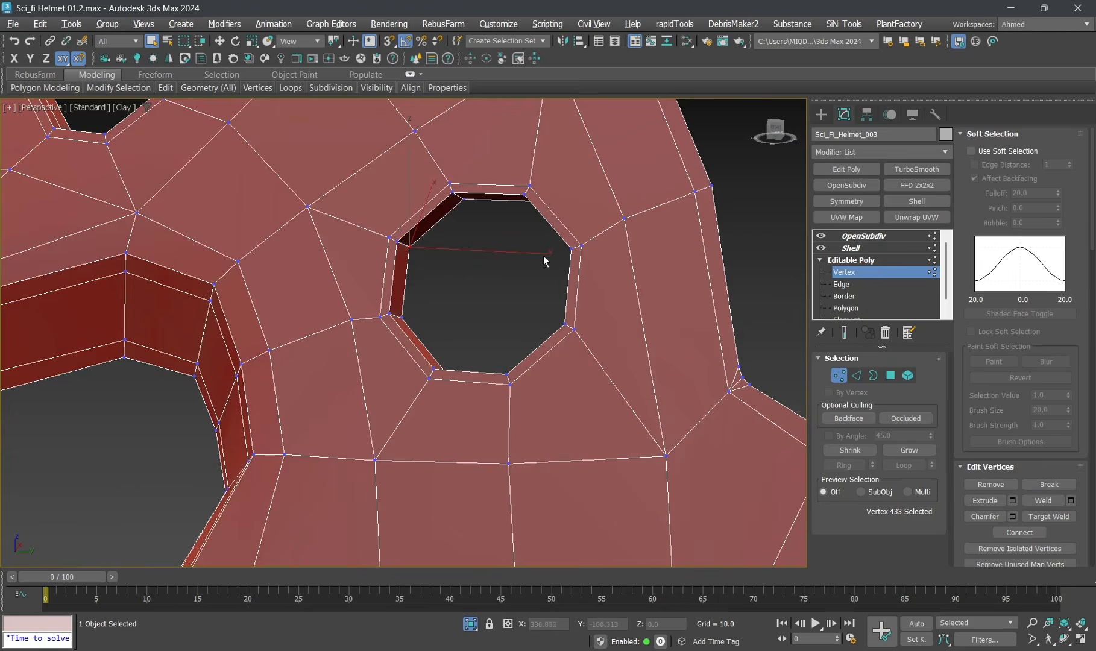
{"action": "middle_click_drag", "start_coordinate": [544, 261], "coordinate": [565, 260], "text": "alt"}
{"action": "key", "text": "alt+p"}
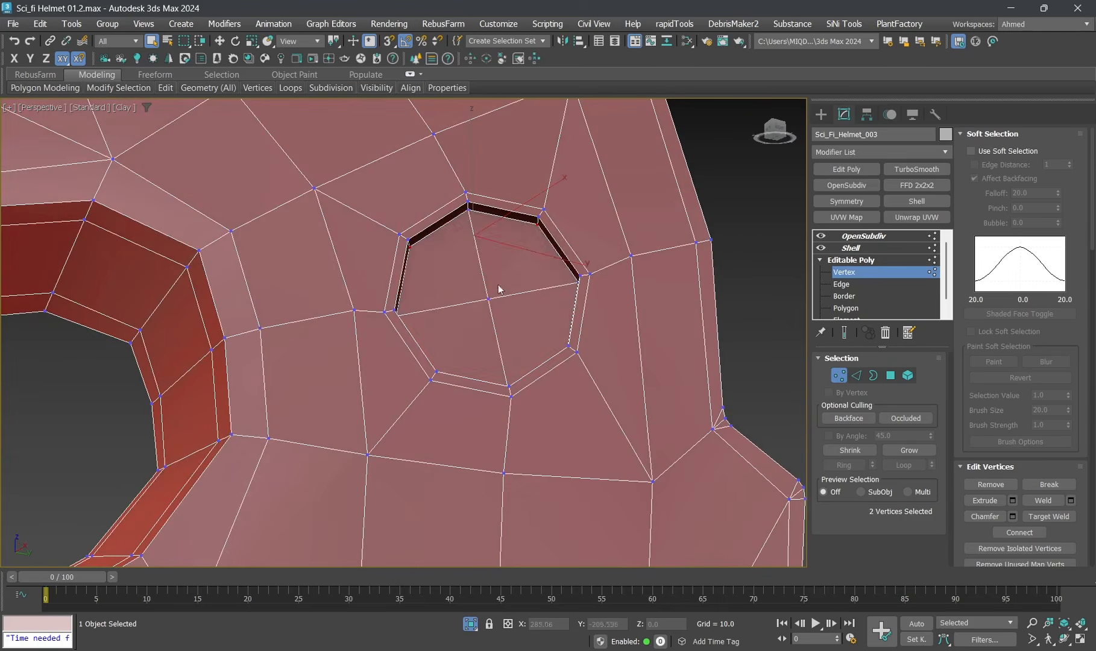
{"action": "key", "text": "4"}
{"action": "middle_click_drag", "start_coordinate": [477, 261], "coordinate": [422, 296]}
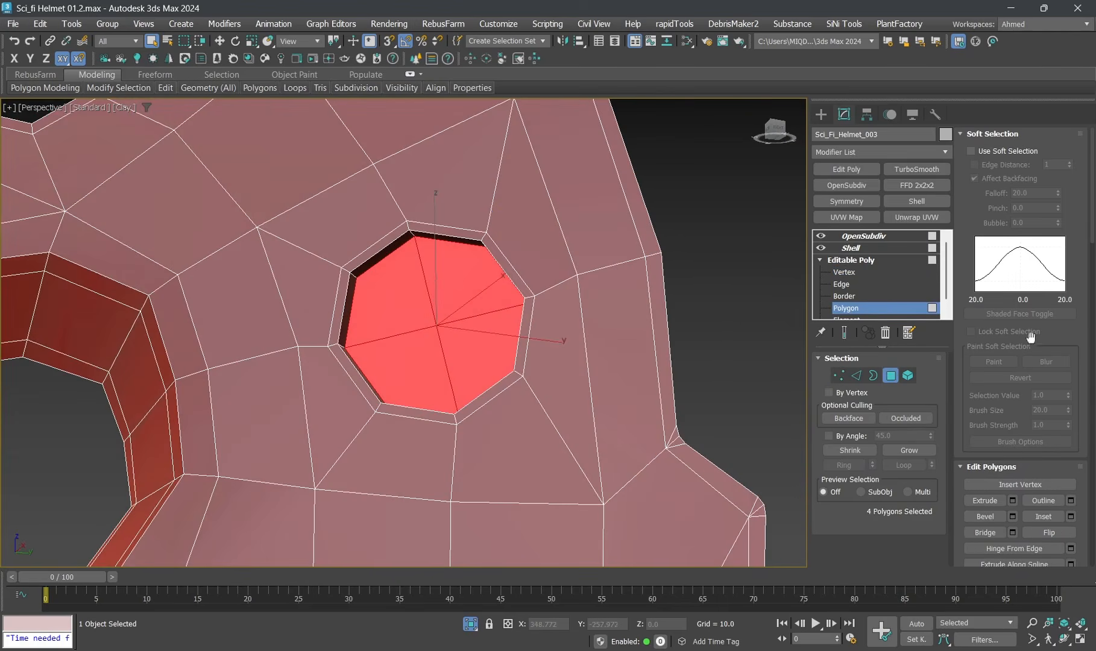
Step: Detach the hole's four cap polygons as a separate object named Object001 and select that object
{"action": "scroll", "coordinate": [1031, 336], "scroll_direction": "down", "scroll_amount": 5}
{"action": "left_click", "coordinate": [1069, 453]}
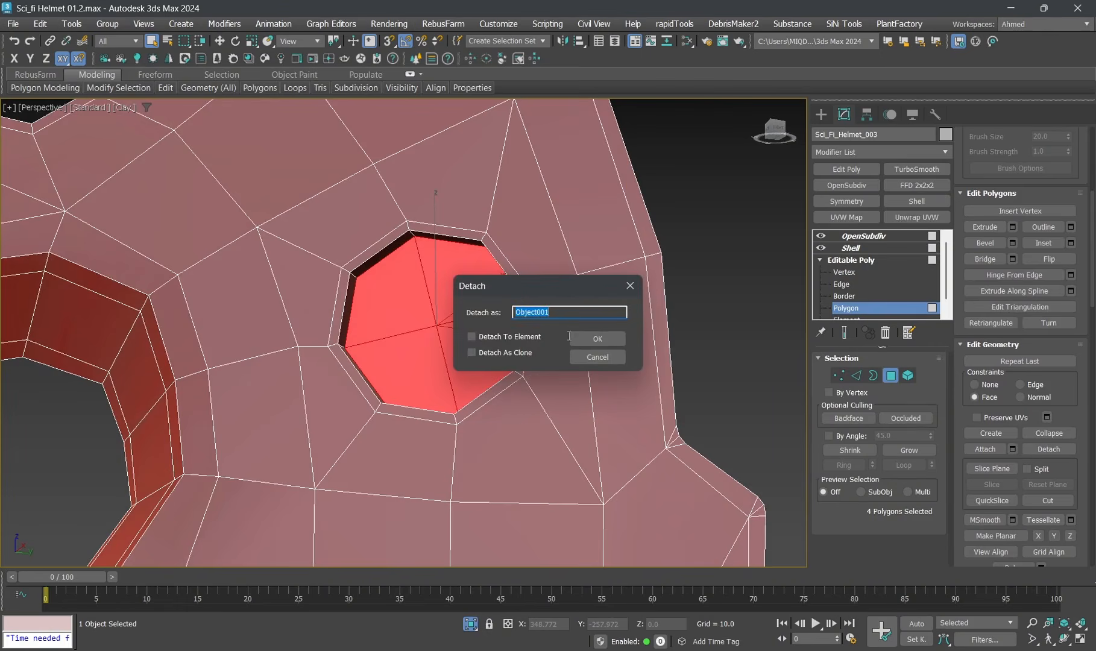
{"action": "left_click", "coordinate": [597, 338]}
{"action": "key", "text": "4"}
{"action": "left_click", "coordinate": [465, 262]}
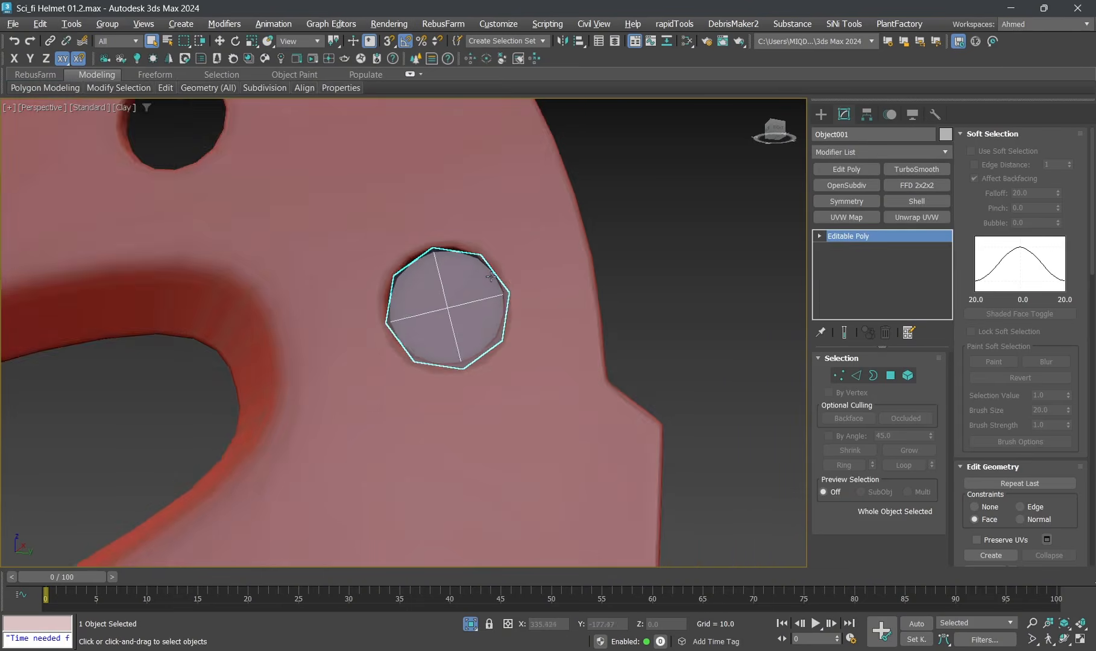
Step: Select all polygons of the detached disc and move them along local Z to sit nearer the hole's outer rim
{"action": "middle_click_drag", "start_coordinate": [491, 276], "coordinate": [447, 264], "text": "alt"}
{"action": "key", "text": "4"}
{"action": "key", "text": "ctrl+a"}
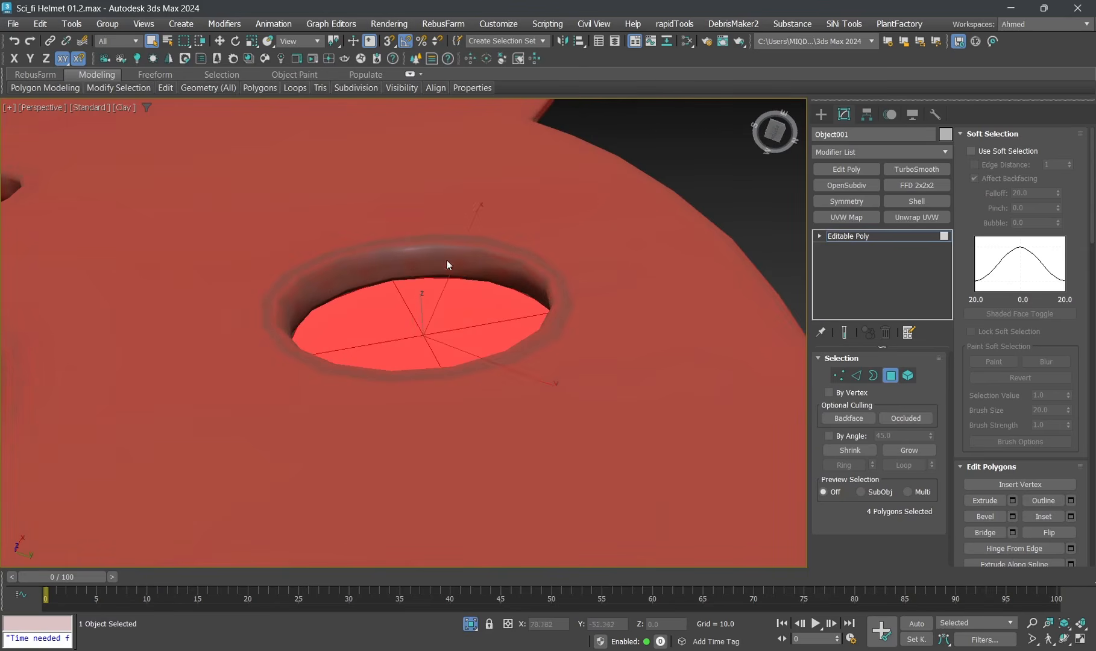
{"action": "left_click_drag", "start_coordinate": [391, 229], "coordinate": [390, 222]}
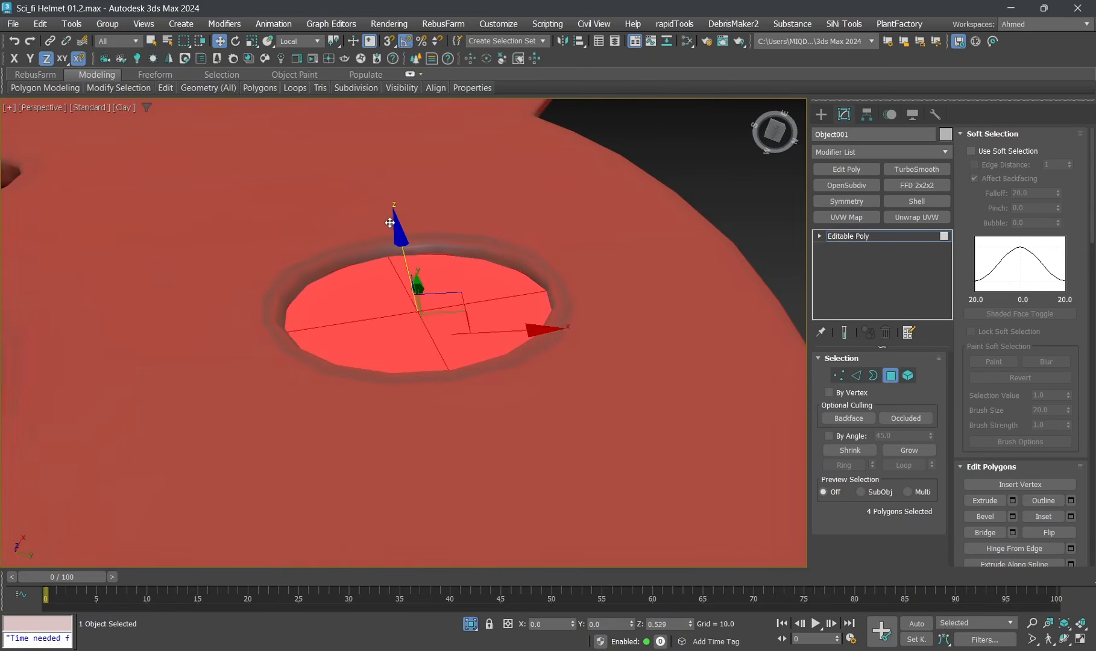
{"action": "middle_click_drag", "start_coordinate": [389, 221], "coordinate": [411, 263], "text": "alt"}
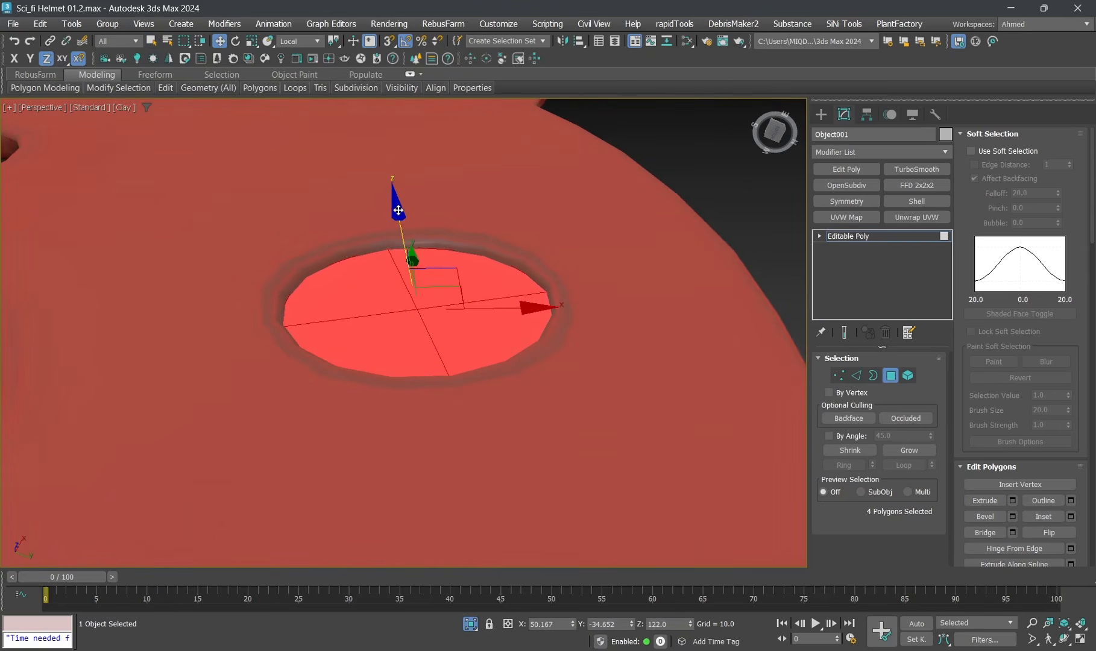
{"action": "middle_click_drag", "start_coordinate": [397, 212], "coordinate": [481, 321], "text": "alt"}
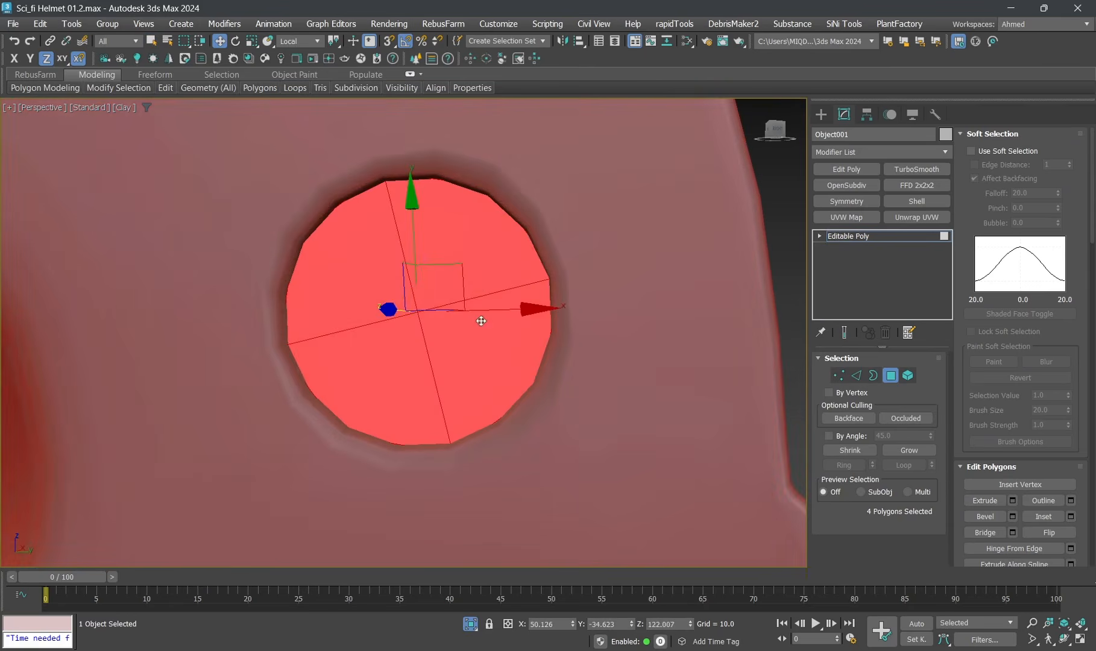
Step: Inset the disc's four polygons with a uniform scale to form a smaller centre surrounded by a ring of new faces
{"action": "left_click_drag", "start_coordinate": [473, 232], "coordinate": [472, 231]}
{"action": "right_click", "coordinate": [472, 230]}
{"action": "key", "text": "ctrl+z"}
{"action": "key", "text": "r"}
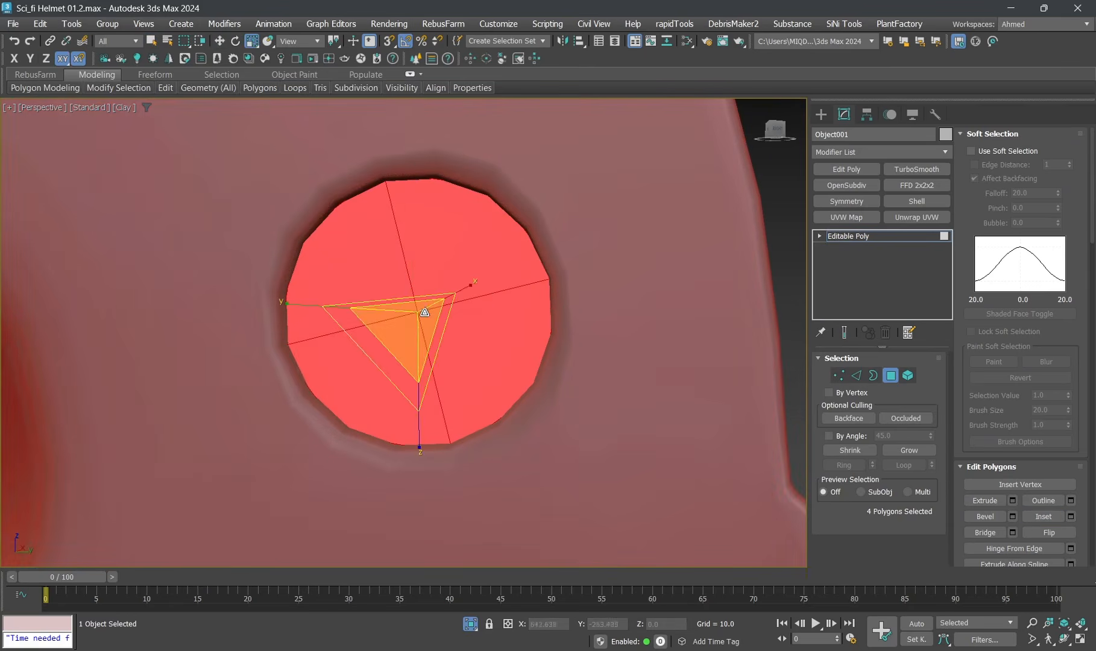
{"action": "left_click_drag", "start_coordinate": [425, 312], "coordinate": [420, 352]}
{"action": "middle_click_drag", "start_coordinate": [421, 352], "coordinate": [398, 282], "text": "alt"}
Step: Push the disc's centre polygons inward along local Z to form a recess
{"action": "key", "text": "w"}
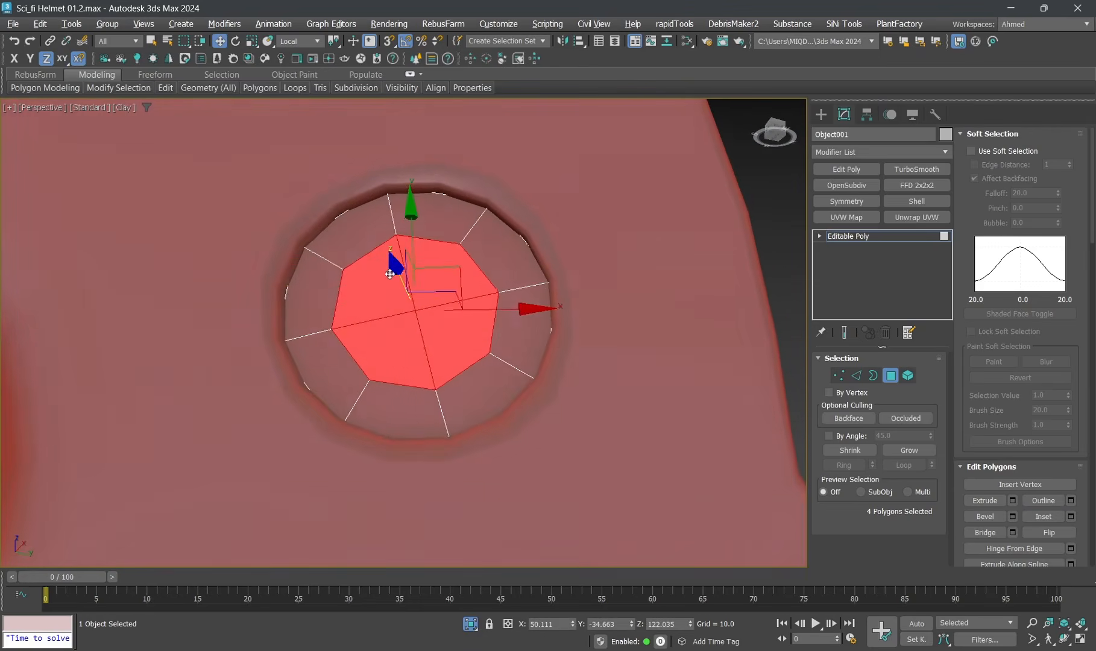
{"action": "left_click_drag", "start_coordinate": [399, 267], "coordinate": [409, 283]}
{"action": "key", "text": "F3"}
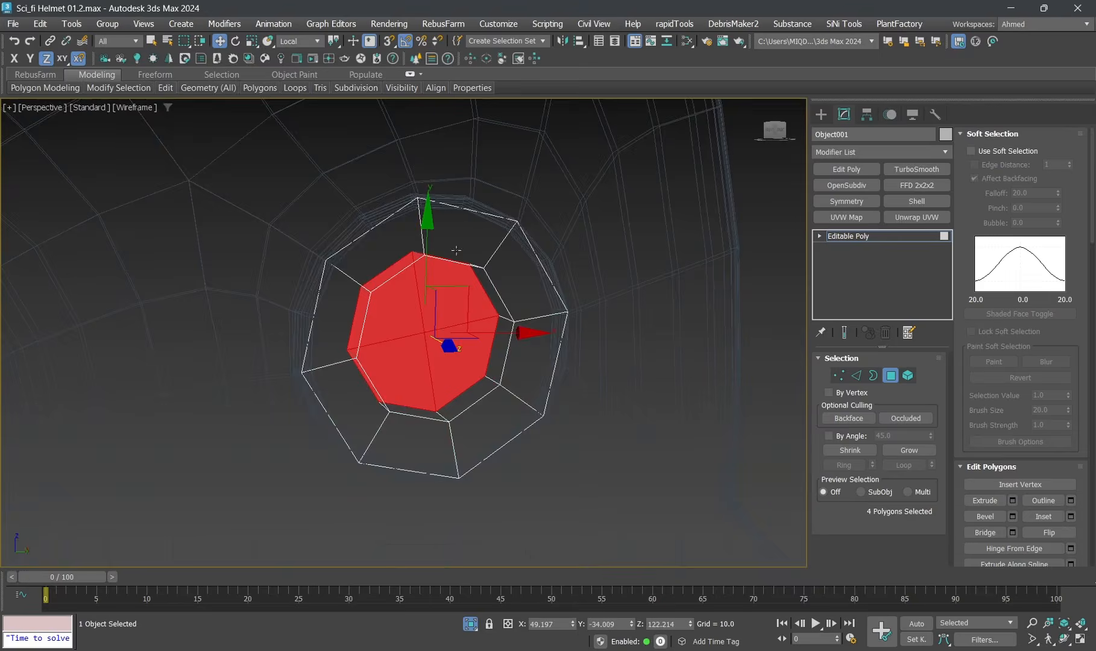
Step: Extend the disc's open outer border inward along local Z to give the insert side walls
{"action": "key", "text": "3"}
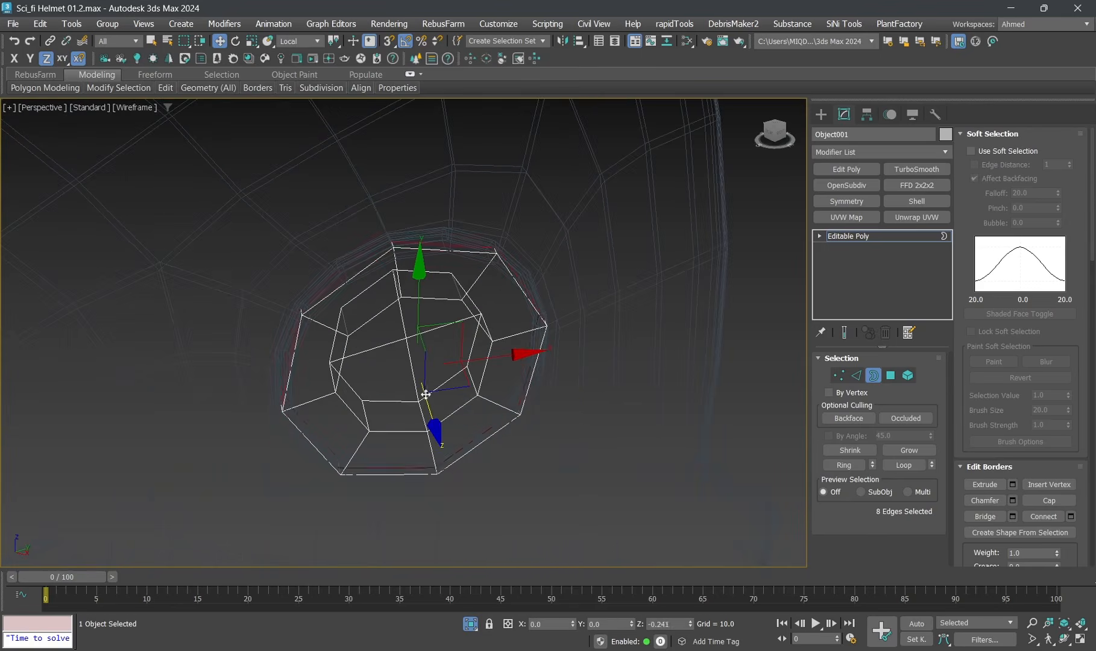
{"action": "key", "text": "F3"}
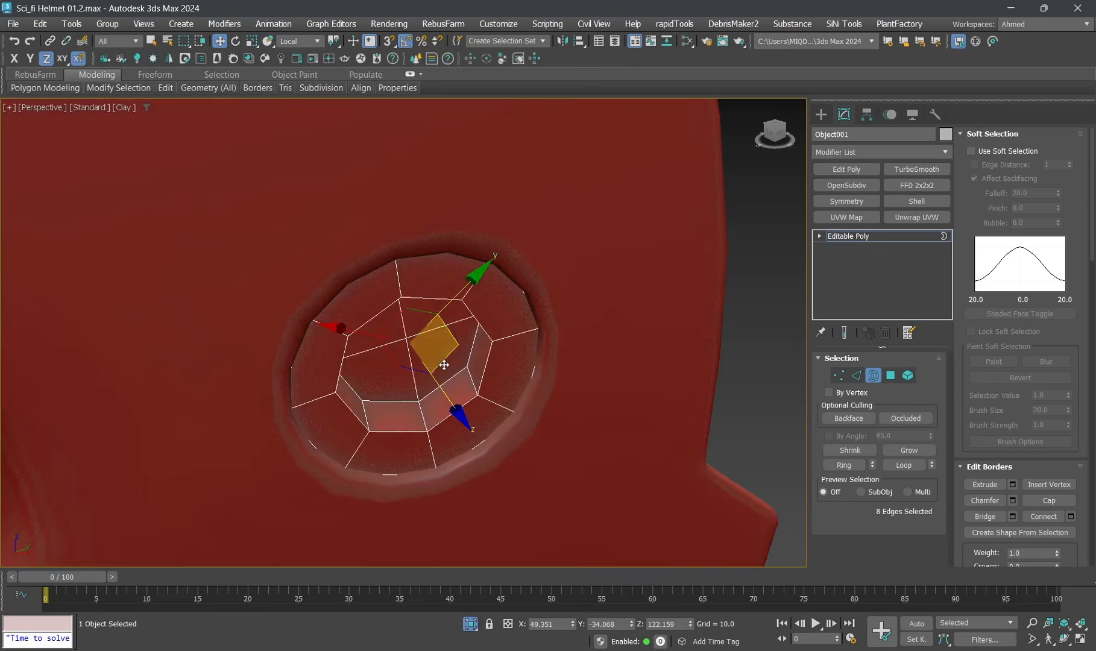
{"action": "middle_click_drag", "start_coordinate": [443, 367], "coordinate": [452, 297], "text": "alt"}
{"action": "scroll", "coordinate": [453, 299], "scroll_direction": "down", "scroll_amount": 3}
{"action": "key", "text": "3"}
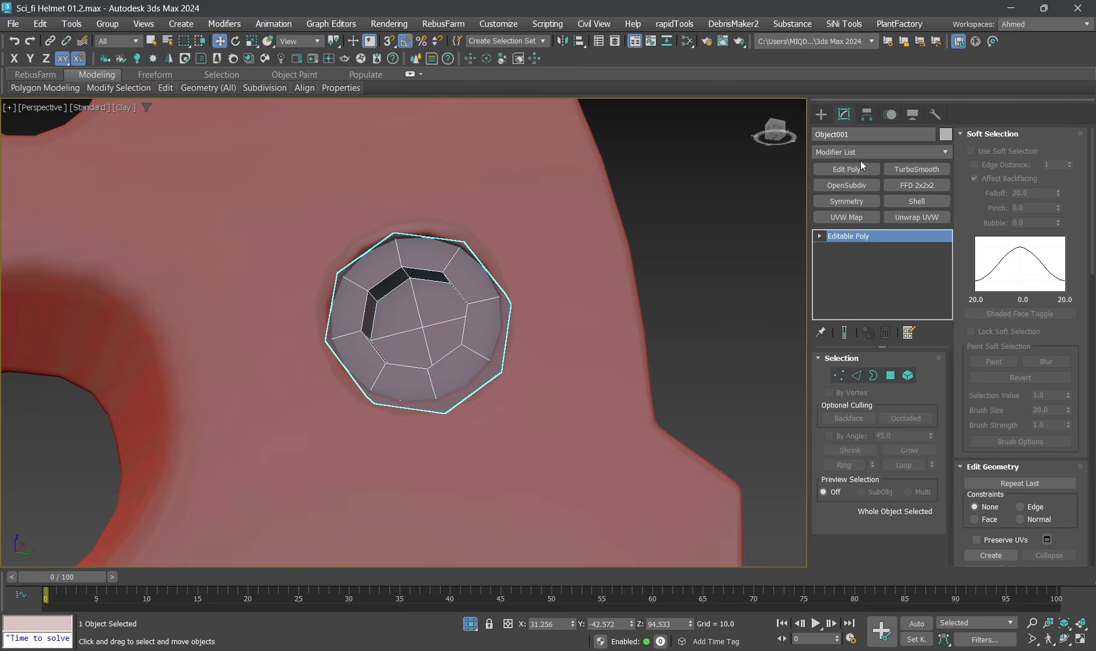
Step: Add a Chamfer modifier to the round insert and set its amount to 0.07
{"action": "left_click", "coordinate": [838, 154]}
{"action": "type", "text": "ch"}
{"action": "key", "text": "Return"}
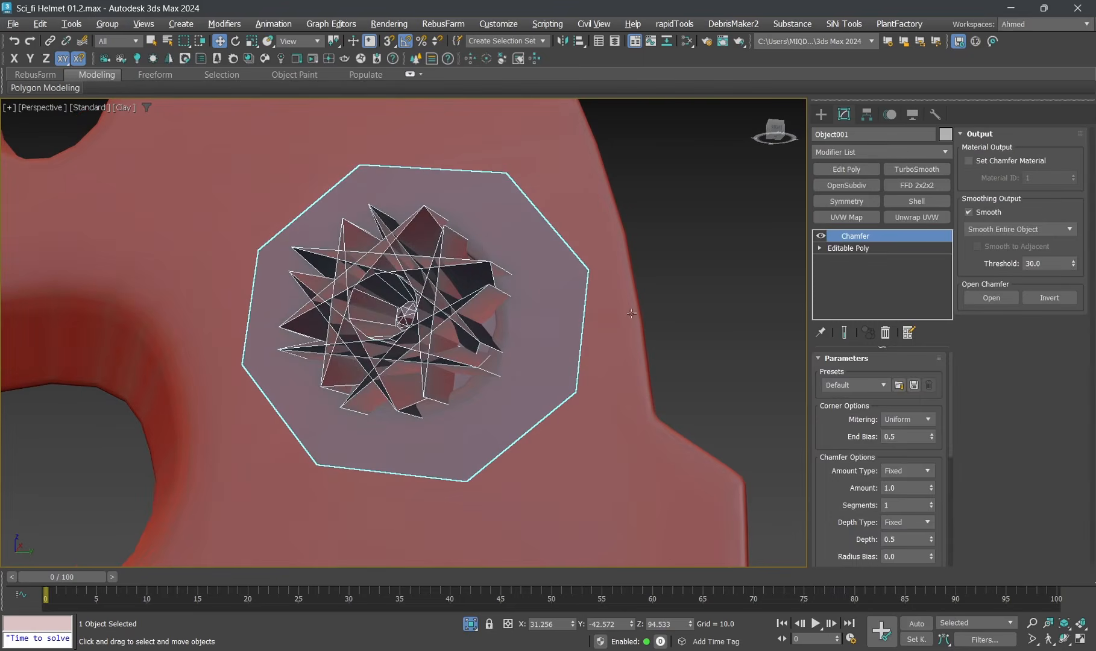
{"action": "type", "text": "0.1"}
{"action": "key", "text": "Return"}
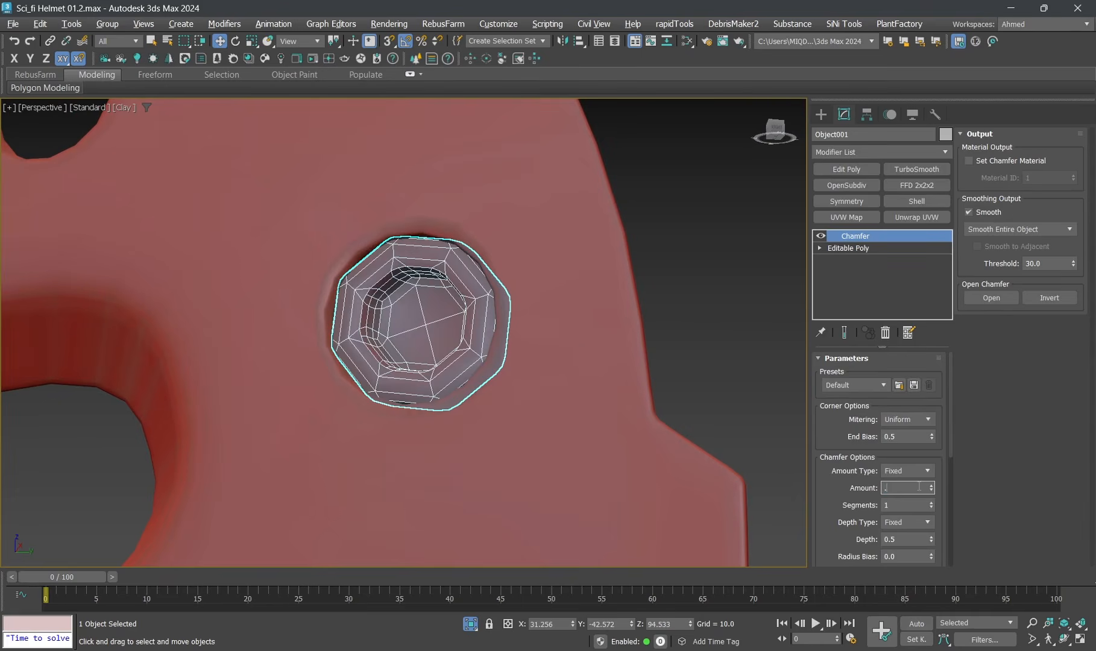
{"action": "key", "text": "Return"}
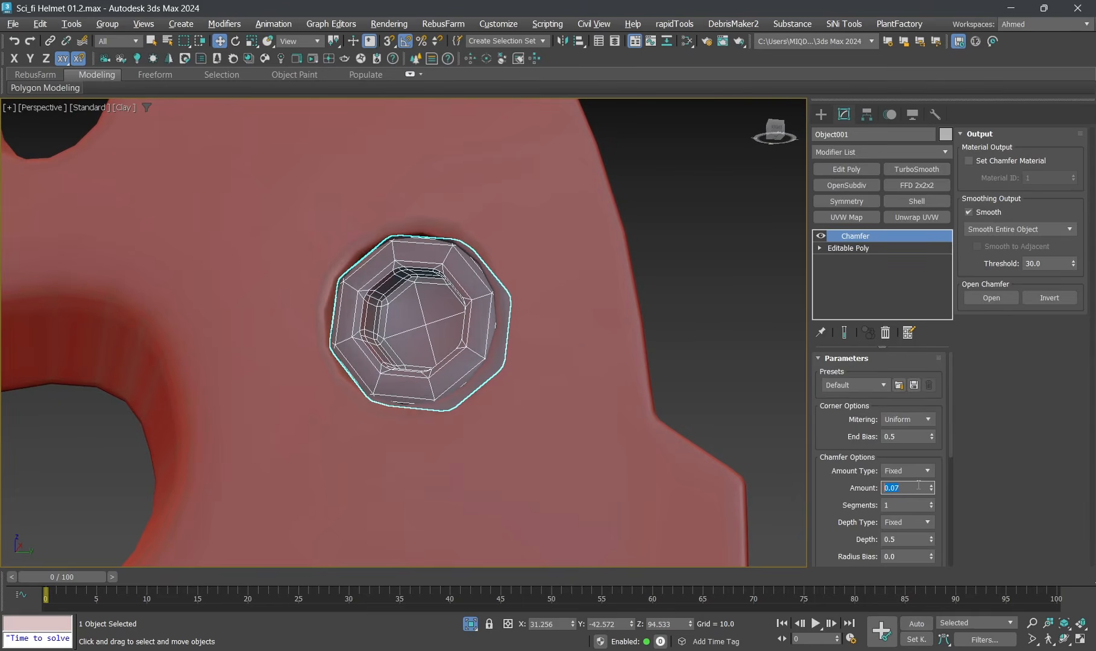
{"action": "middle_click_drag", "start_coordinate": [578, 302], "coordinate": [590, 296], "text": "alt"}
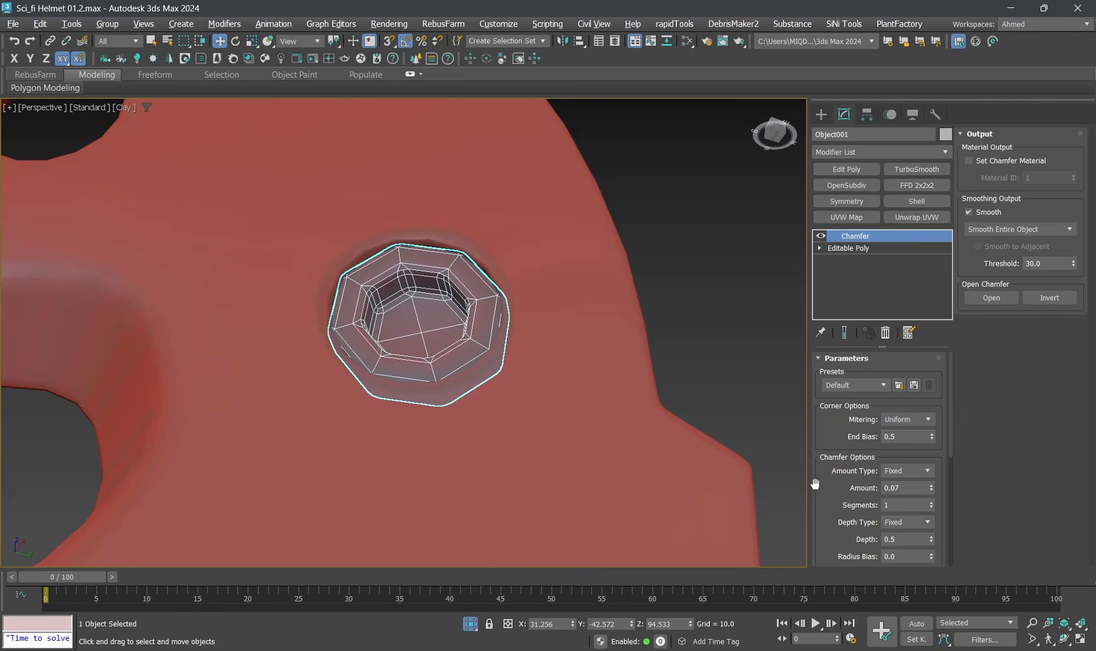
Step: Limit the insert's chamfer to edges with a minimum angle of 60 and add an OpenSubdiv modifier
{"action": "left_click_drag", "start_coordinate": [868, 493], "coordinate": [858, 171]}
{"action": "scroll", "coordinate": [410, 269], "scroll_direction": "up", "scroll_amount": 2}
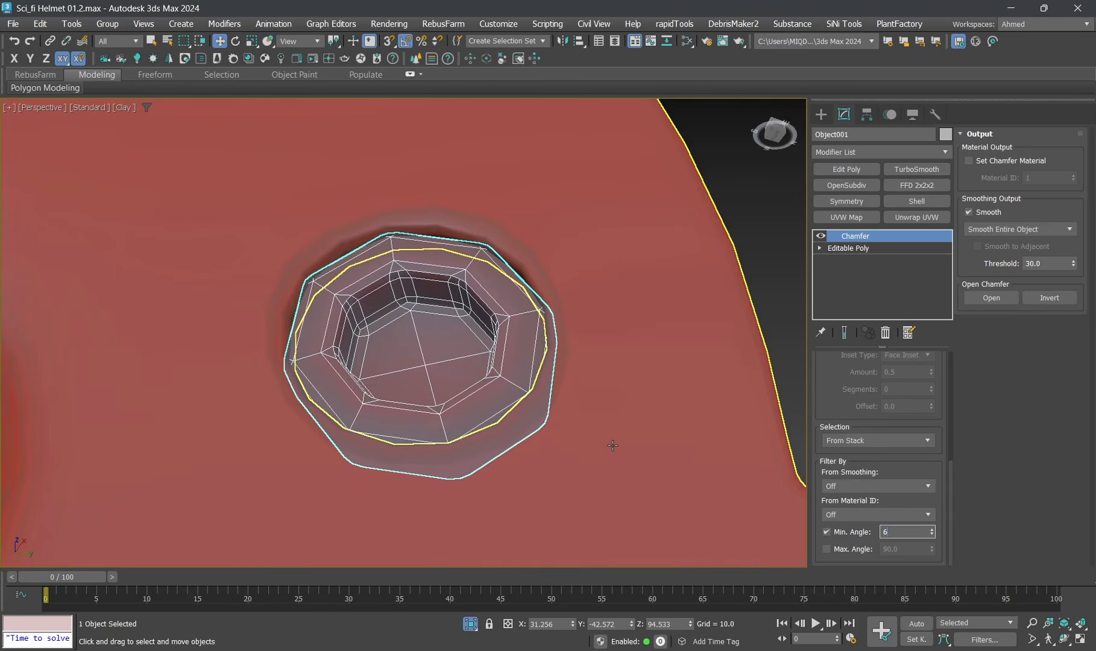
{"action": "scroll", "coordinate": [449, 287], "scroll_direction": "down", "scroll_amount": 2}
{"action": "middle_click_drag", "start_coordinate": [449, 288], "coordinate": [458, 312], "text": "alt"}
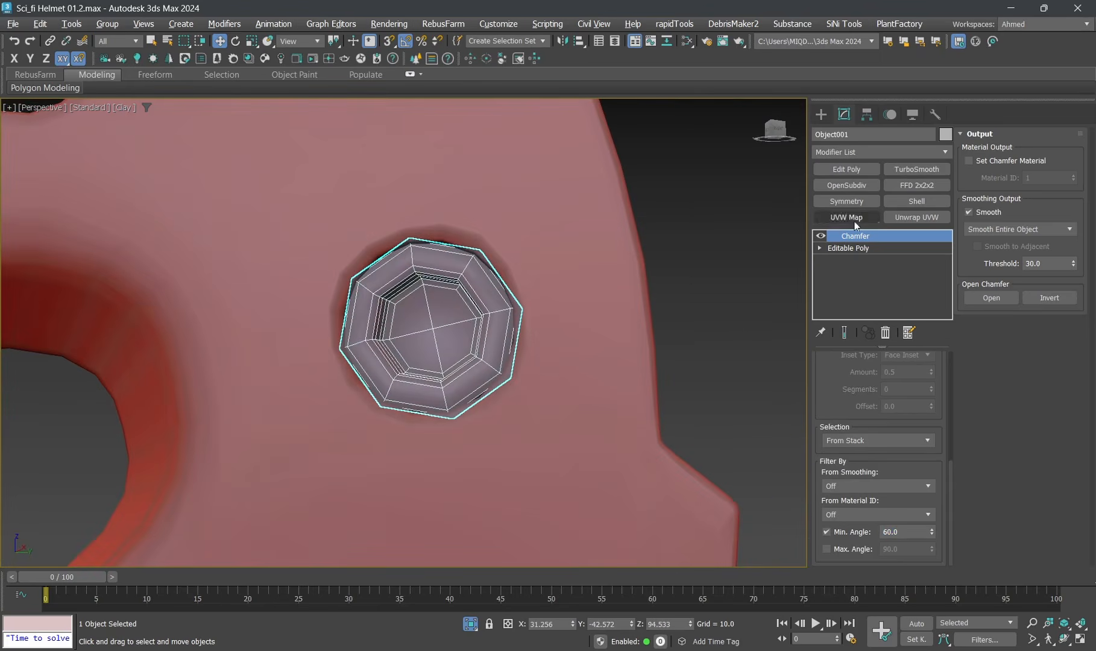
{"action": "left_click", "coordinate": [846, 185]}
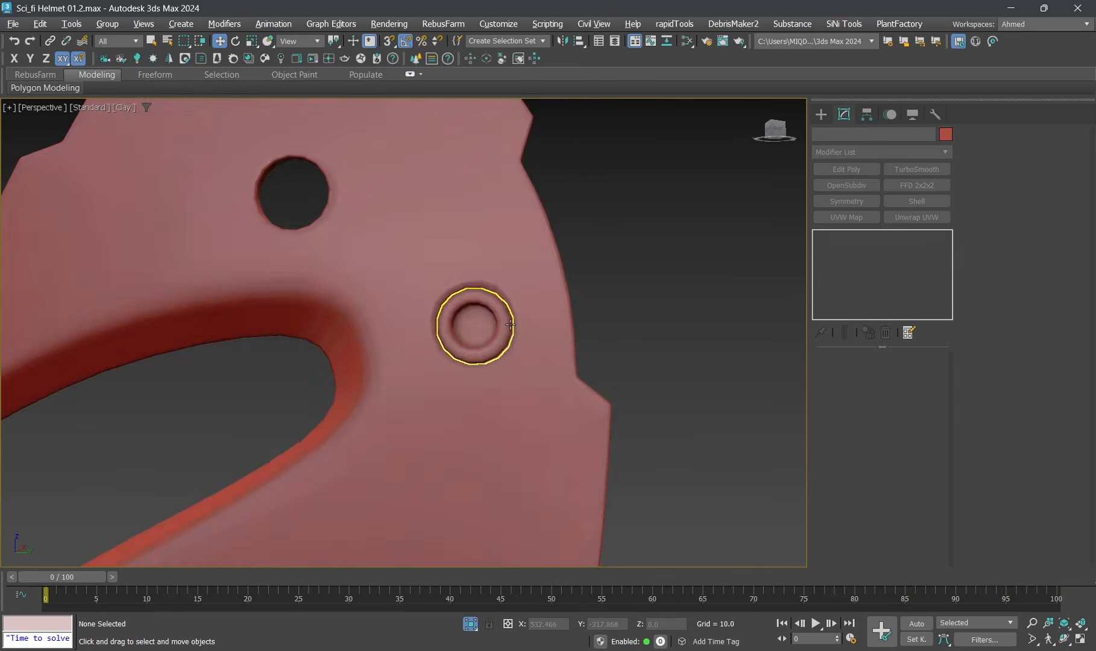
Step: View the smoothed insert in the side panel, switch the viewport to Default Shading and show the complete helmet
{"action": "scroll", "coordinate": [530, 343], "scroll_direction": "up", "scroll_amount": 4}
{"action": "scroll", "coordinate": [529, 344], "scroll_direction": "down", "scroll_amount": 4}
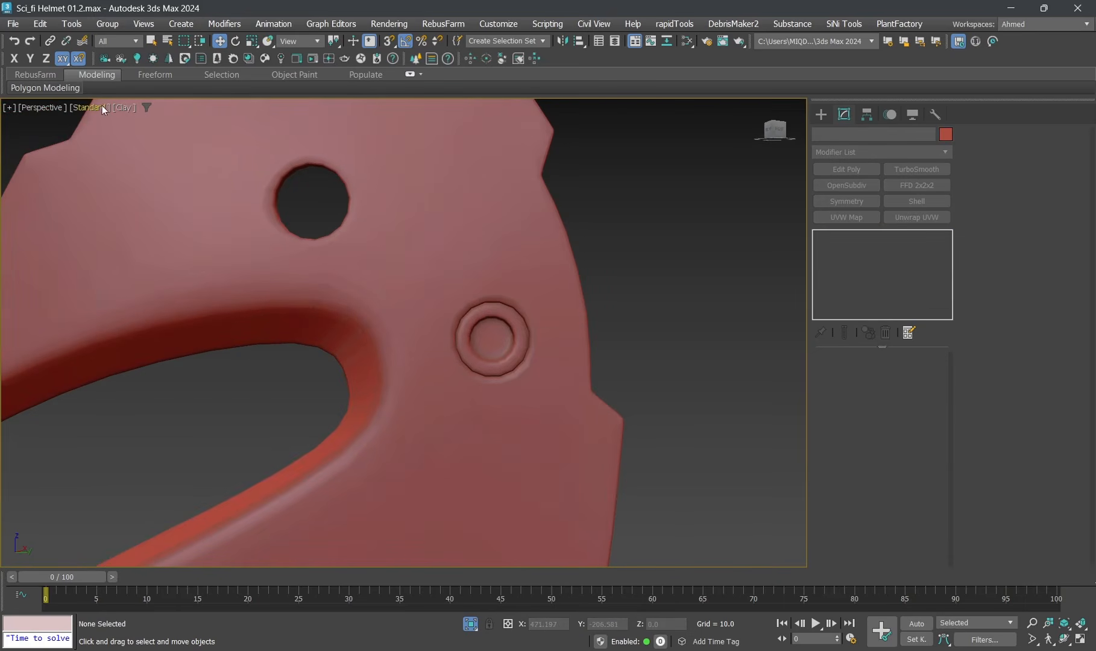
{"action": "left_click", "coordinate": [124, 107]}
{"action": "left_click", "coordinate": [151, 119]}
{"action": "key", "text": "alt+q"}
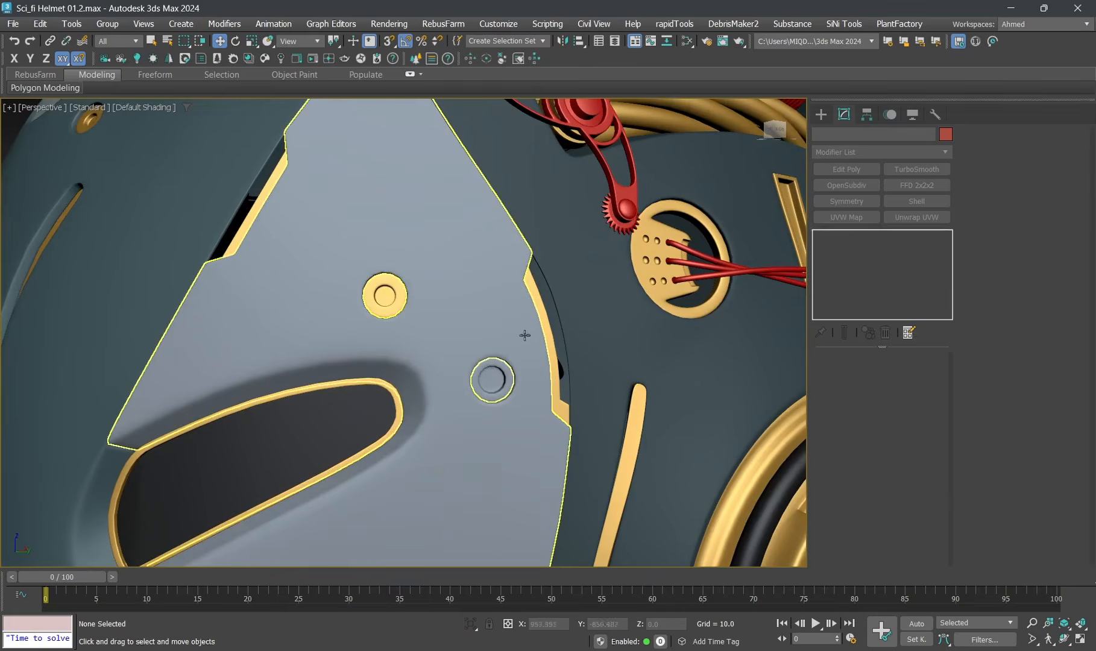
Step: Compare the new insert with the neighbouring gold insert on the helmet, with and without edged faces
{"action": "middle_click_drag", "start_coordinate": [524, 335], "coordinate": [510, 316], "text": "alt"}
{"action": "scroll", "coordinate": [386, 278], "scroll_direction": "up", "scroll_amount": 3}
{"action": "left_click", "coordinate": [386, 274]}
{"action": "scroll", "coordinate": [389, 259], "scroll_direction": "up", "scroll_amount": 3}
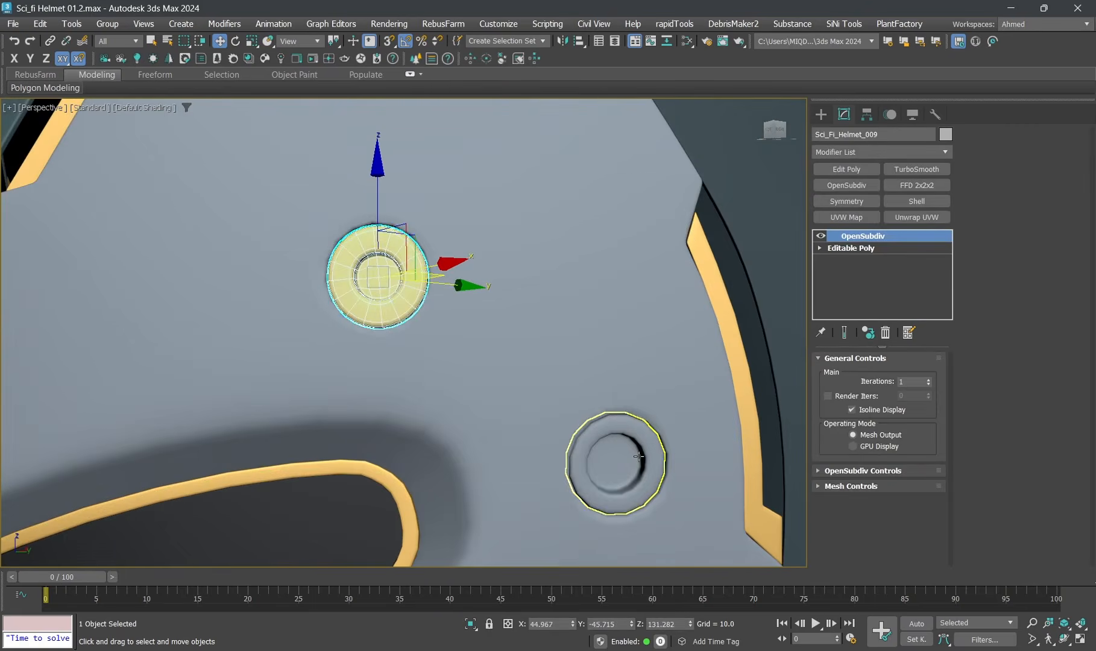
{"action": "left_click", "coordinate": [630, 450]}
{"action": "scroll", "coordinate": [630, 449], "scroll_direction": "up", "scroll_amount": 2}
{"action": "middle_click_drag", "start_coordinate": [631, 450], "coordinate": [510, 304]}
{"action": "scroll", "coordinate": [510, 304], "scroll_direction": "down", "scroll_amount": 4}
{"action": "key", "text": "F4"}
{"action": "scroll", "coordinate": [511, 305], "scroll_direction": "down", "scroll_amount": 2}
{"action": "key", "text": "F4"}
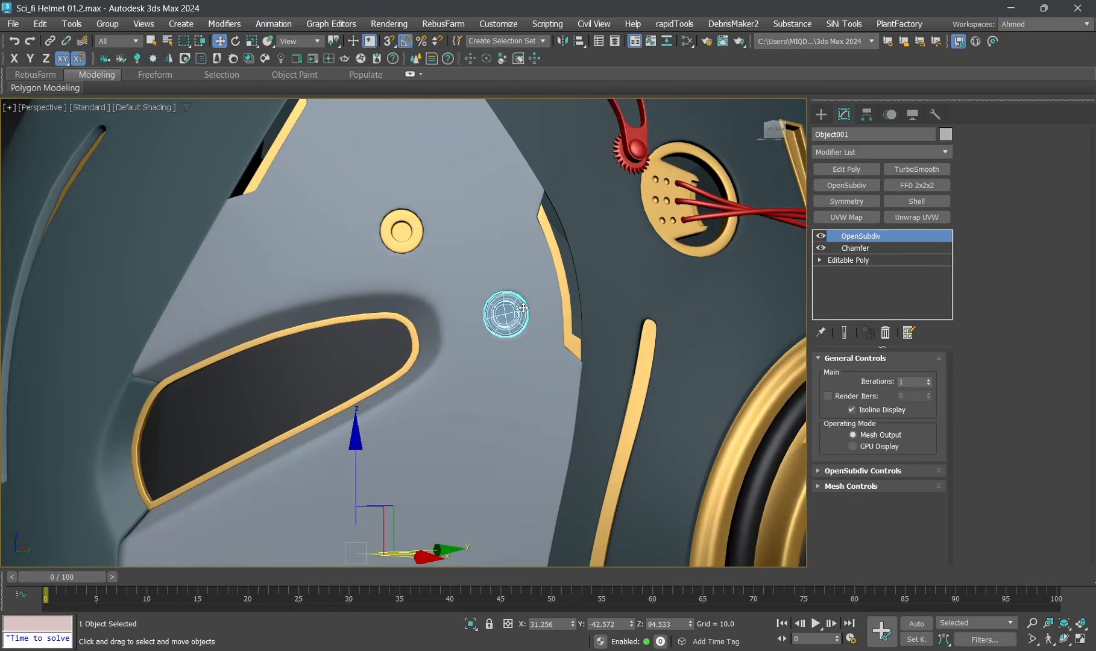
Step: Delete the new round insert from the side panel's hole
{"action": "scroll", "coordinate": [518, 306], "scroll_direction": "down", "scroll_amount": 2}
{"action": "key", "text": "Delete"}
{"action": "scroll", "coordinate": [524, 308], "scroll_direction": "down", "scroll_amount": 4}
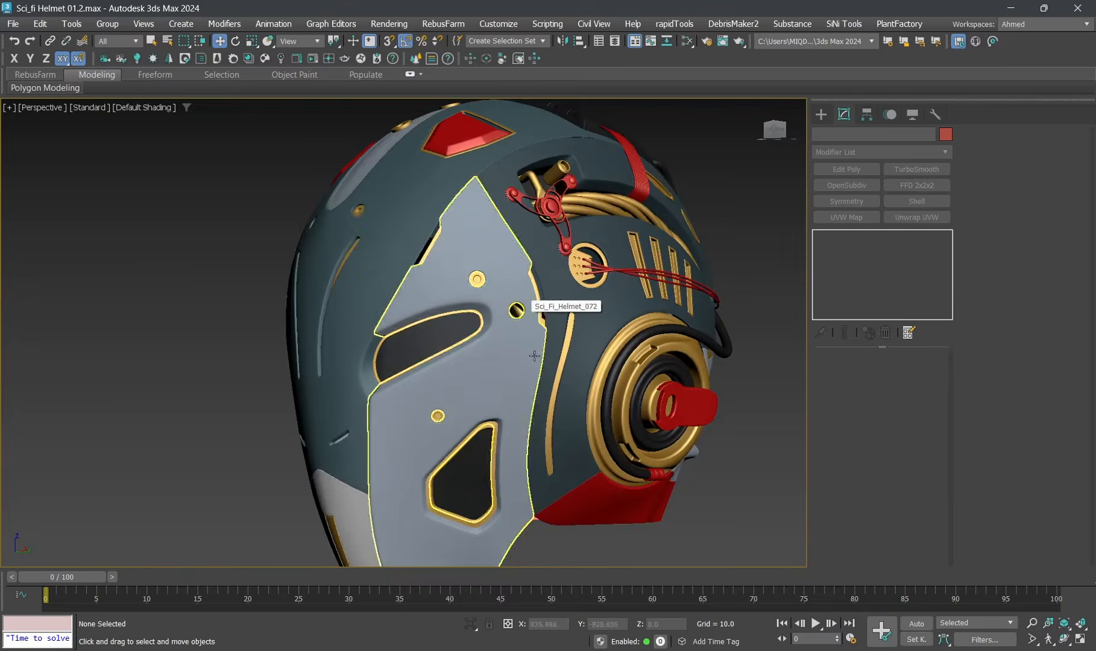
Step: Look over the helmet from the side and isolate the round gold ear piece
{"action": "middle_click_drag", "start_coordinate": [535, 356], "coordinate": [513, 346], "text": "alt"}
{"action": "middle_click_drag", "start_coordinate": [569, 307], "coordinate": [389, 284], "text": "alt"}
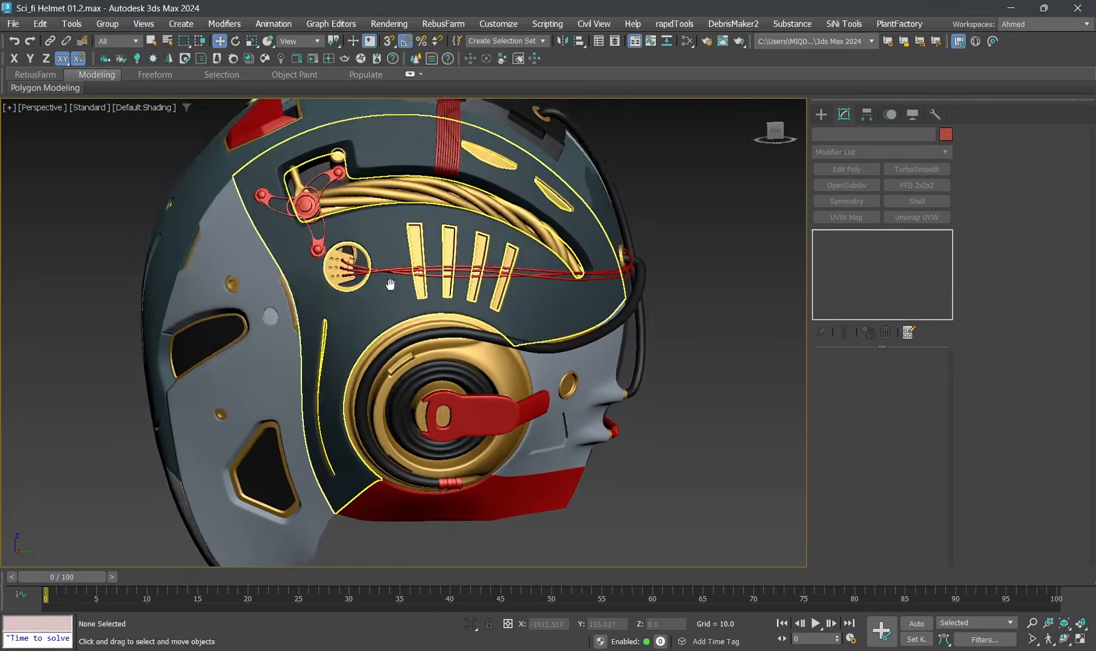
{"action": "scroll", "coordinate": [389, 284], "scroll_direction": "down", "scroll_amount": 4}
{"action": "middle_click_drag", "start_coordinate": [461, 323], "coordinate": [443, 329], "text": "alt"}
{"action": "key", "text": "q"}
{"action": "scroll", "coordinate": [441, 331], "scroll_direction": "up", "scroll_amount": 3}
{"action": "left_click", "coordinate": [442, 330]}
{"action": "key", "text": "alt+q"}
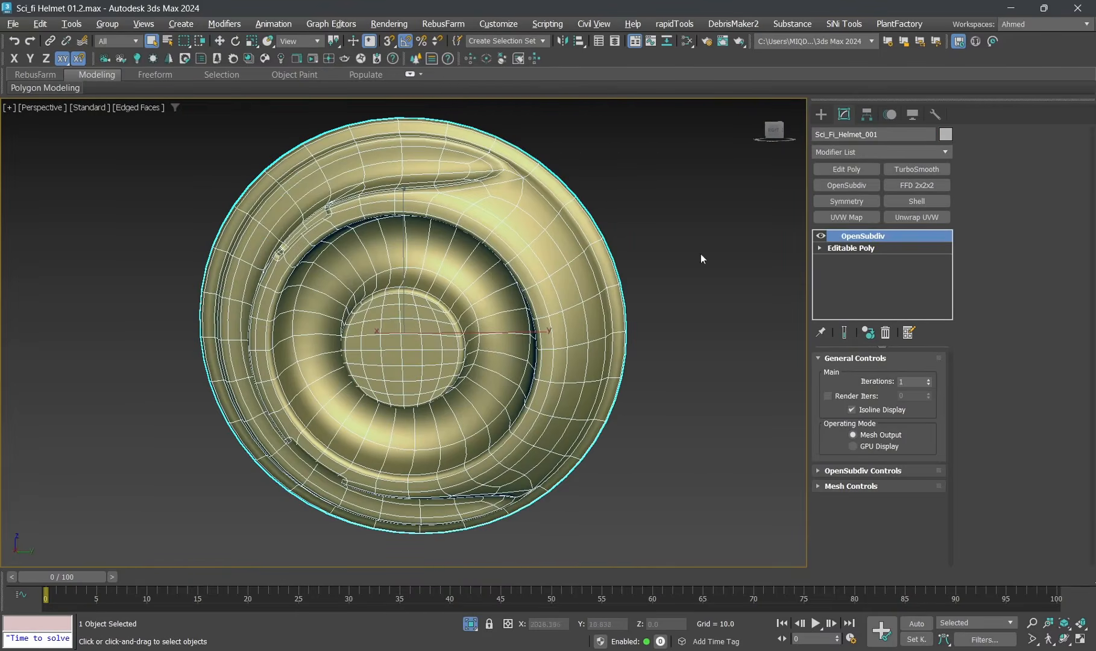
Step: Examine the ear piece's base mesh below its OpenSubdiv modifier from the front and from oblique angles
{"action": "left_click", "coordinate": [887, 247]}
{"action": "middle_click_drag", "start_coordinate": [507, 277], "coordinate": [513, 319], "text": "alt"}
{"action": "scroll", "coordinate": [487, 313], "scroll_direction": "down", "scroll_amount": 1}
{"action": "middle_click_drag", "start_coordinate": [480, 203], "coordinate": [456, 226], "text": "alt"}
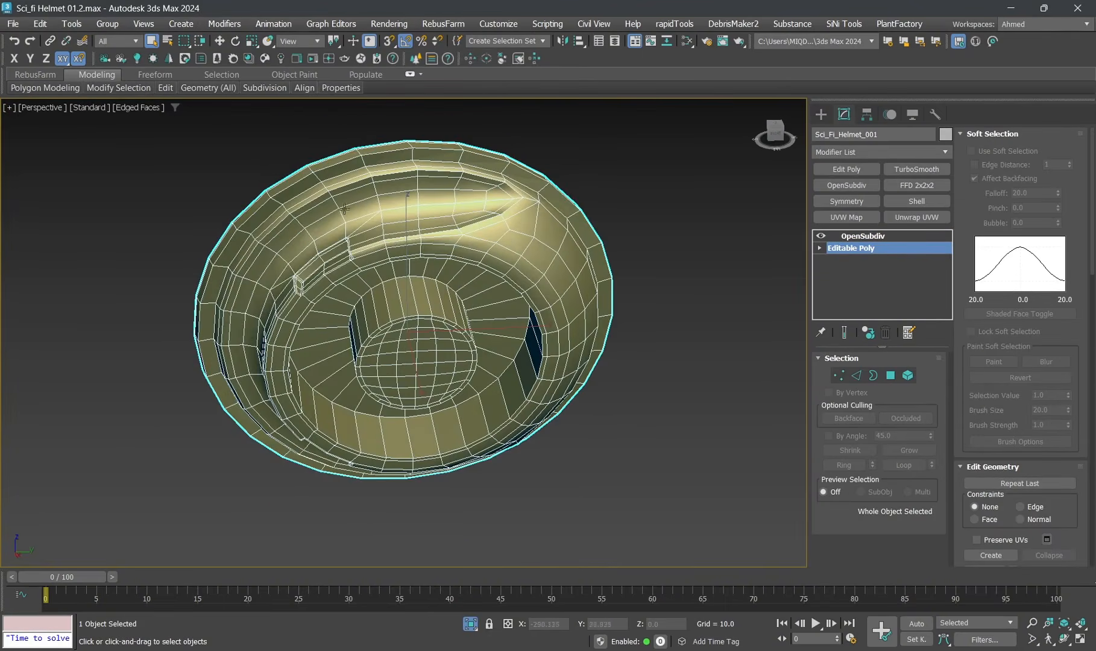
{"action": "middle_click_drag", "start_coordinate": [269, 354], "coordinate": [452, 173], "text": "alt"}
{"action": "scroll", "coordinate": [428, 192], "scroll_direction": "up", "scroll_amount": 5}
{"action": "scroll", "coordinate": [418, 210], "scroll_direction": "down", "scroll_amount": 5}
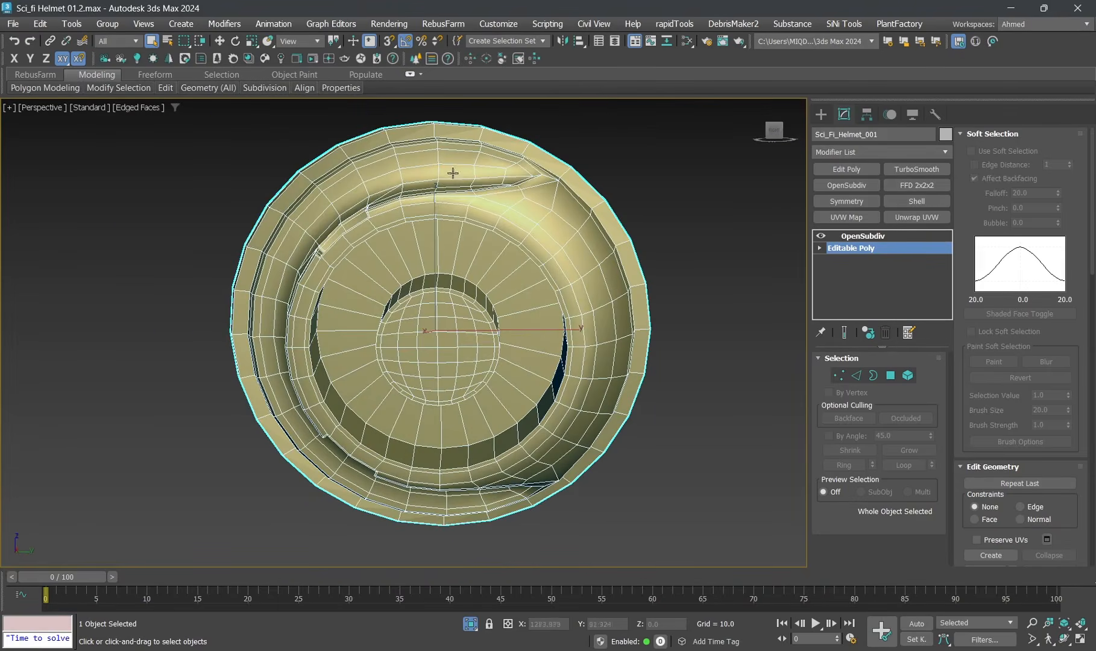
Step: Isolate the helmet's slotted side shell and examine its subdivided mesh around the round hole and slots
{"action": "key", "text": "alt+q"}
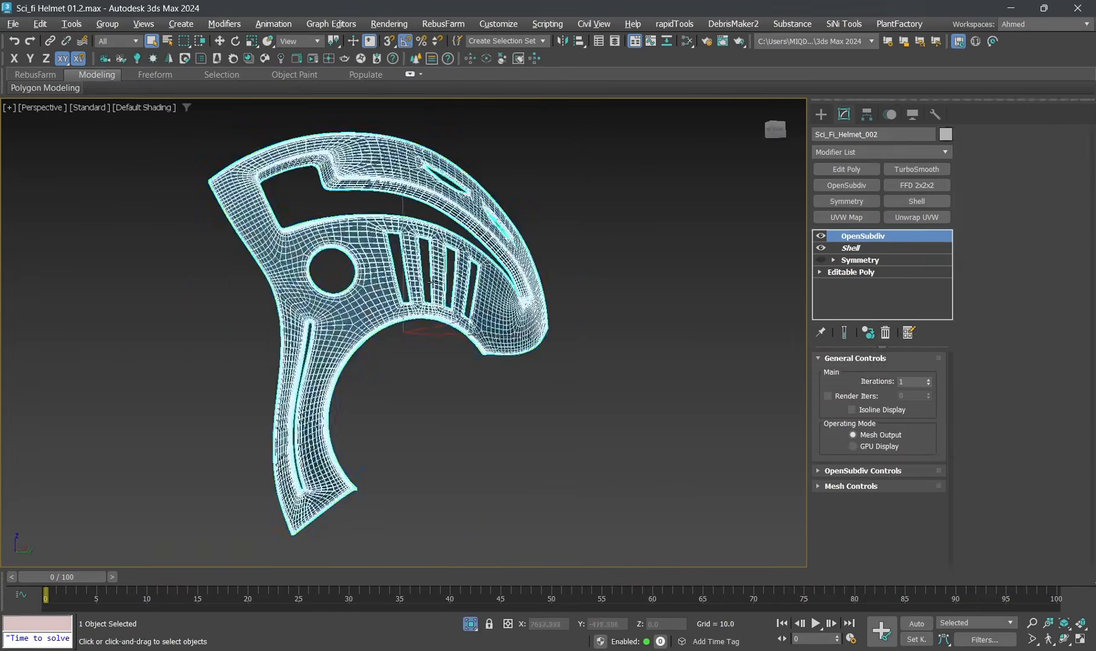
{"action": "scroll", "coordinate": [350, 318], "scroll_direction": "up", "scroll_amount": 5}
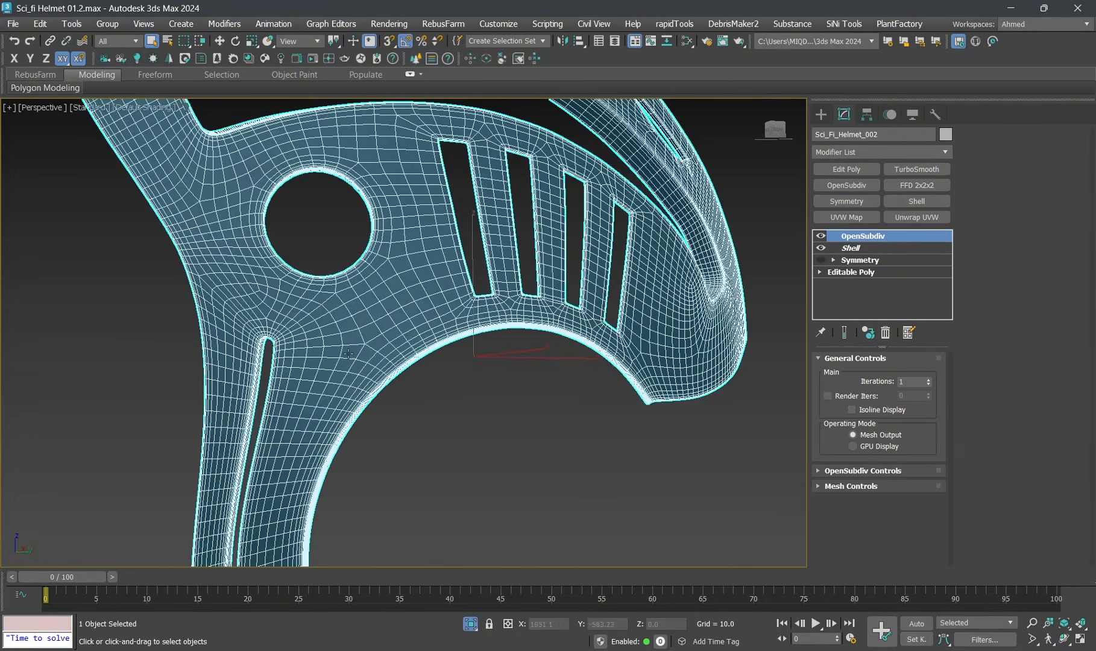
{"action": "middle_click_drag", "start_coordinate": [347, 353], "coordinate": [411, 320]}
{"action": "scroll", "coordinate": [372, 290], "scroll_direction": "up", "scroll_amount": 3}
{"action": "scroll", "coordinate": [383, 296], "scroll_direction": "down", "scroll_amount": 6}
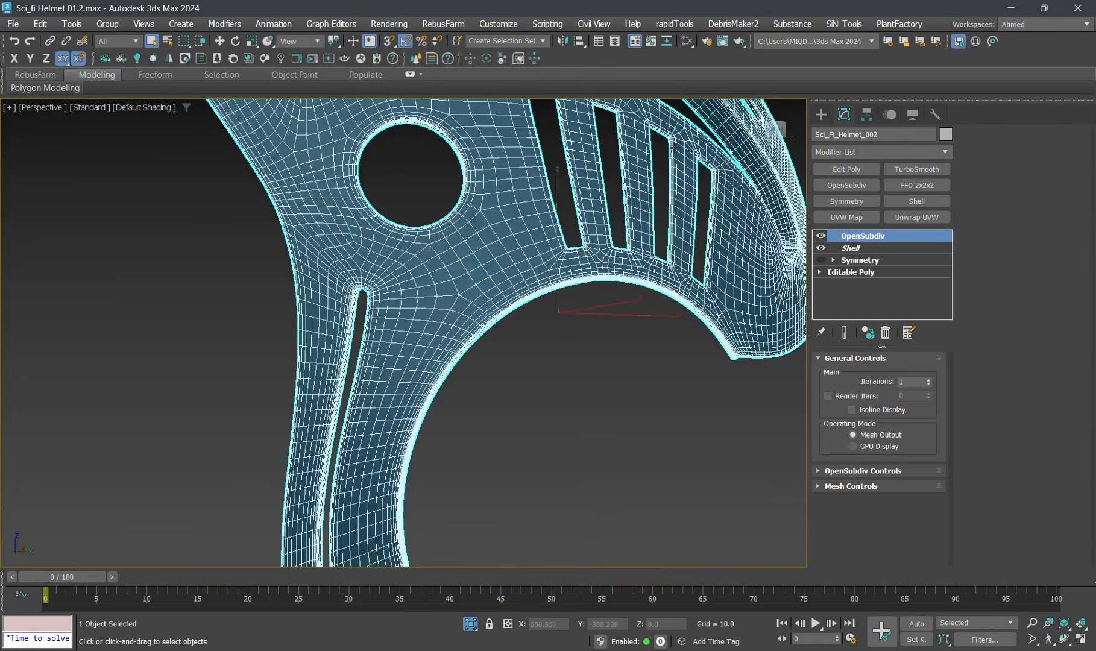
{"action": "scroll", "coordinate": [600, 192], "scroll_direction": "up", "scroll_amount": 4}
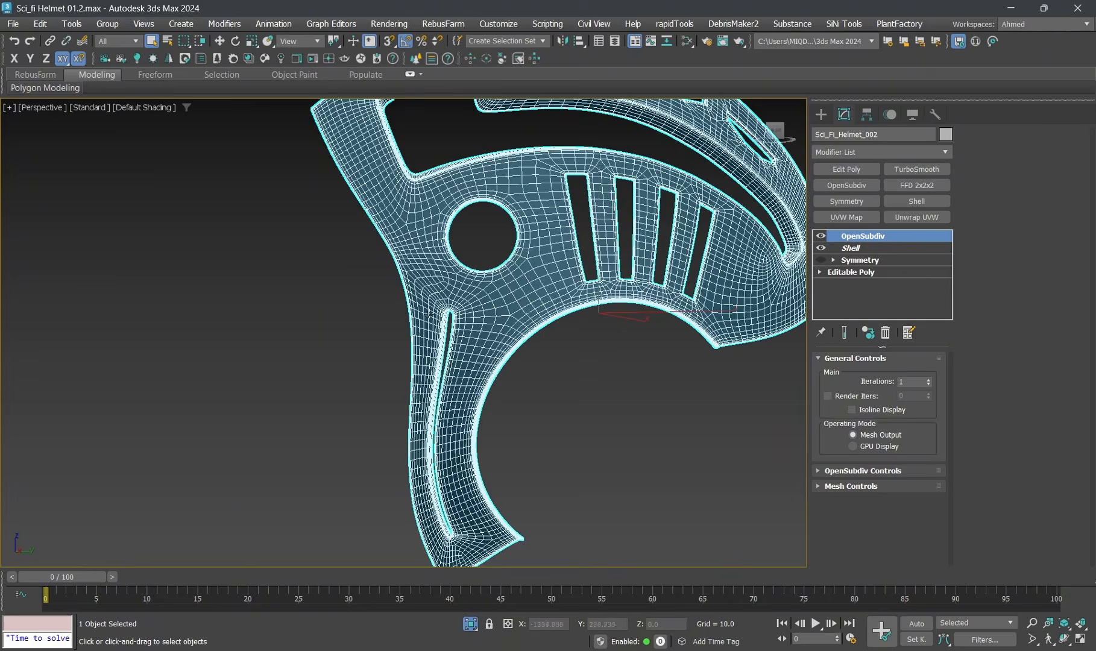
{"action": "scroll", "coordinate": [459, 333], "scroll_direction": "up", "scroll_amount": 2}
Step: Show the side shell's Editable Poly base mesh in Clay shading and enter polygon editing near the long narrow slot
{"action": "left_click", "coordinate": [846, 272]}
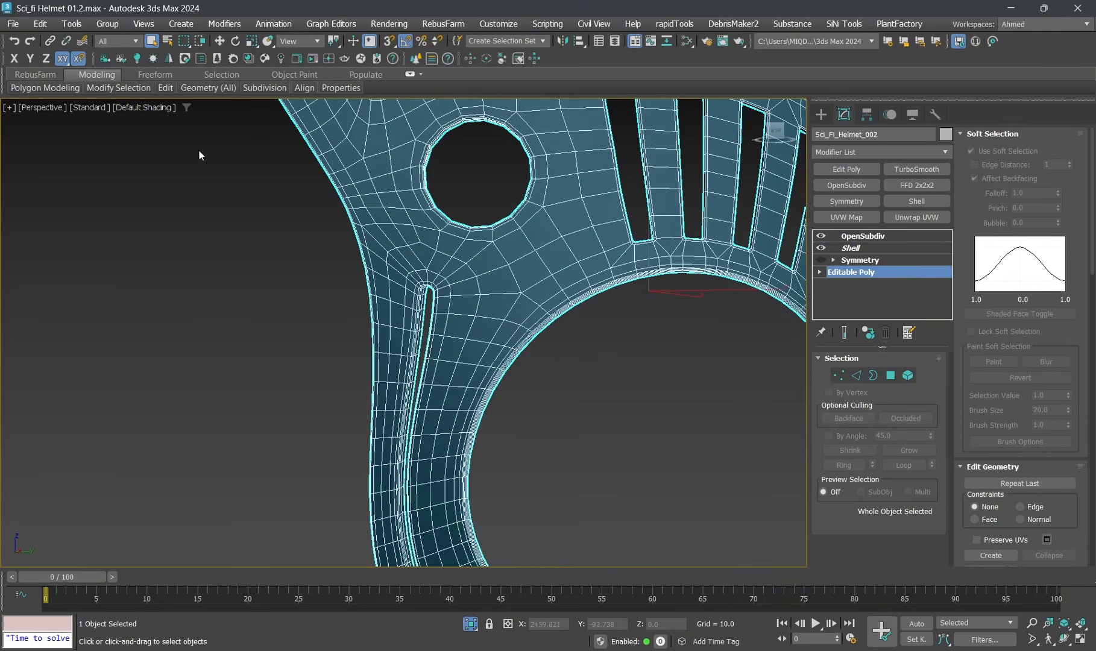
{"action": "left_click", "coordinate": [157, 107]}
{"action": "left_click", "coordinate": [192, 206]}
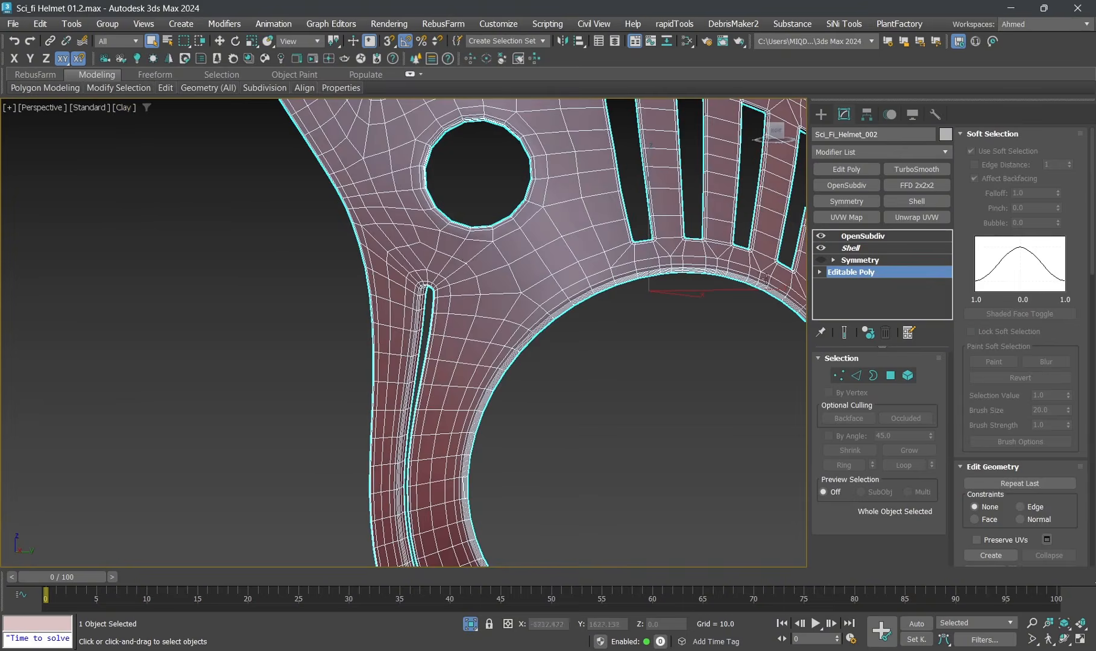
{"action": "scroll", "coordinate": [597, 298], "scroll_direction": "up", "scroll_amount": 4}
{"action": "key", "text": "4"}
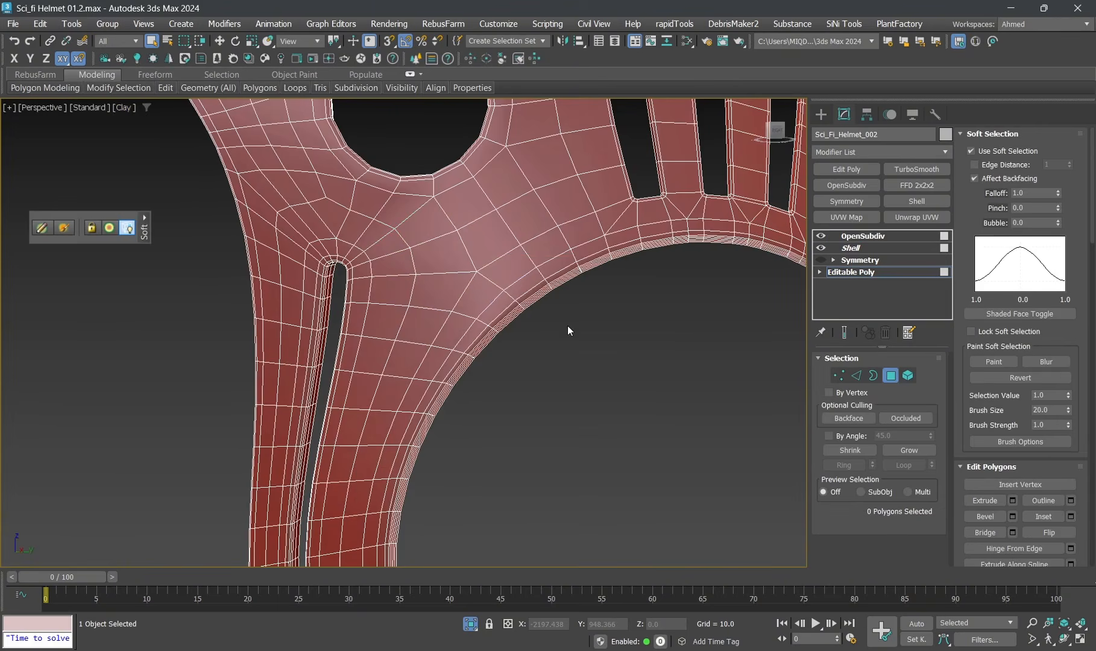
Step: Examine the side shell's base mesh around the round hole, the four vertical slots and the long narrow slot
{"action": "scroll", "coordinate": [568, 326], "scroll_direction": "down", "scroll_amount": 3}
{"action": "middle_click_drag", "start_coordinate": [616, 274], "coordinate": [555, 319]}
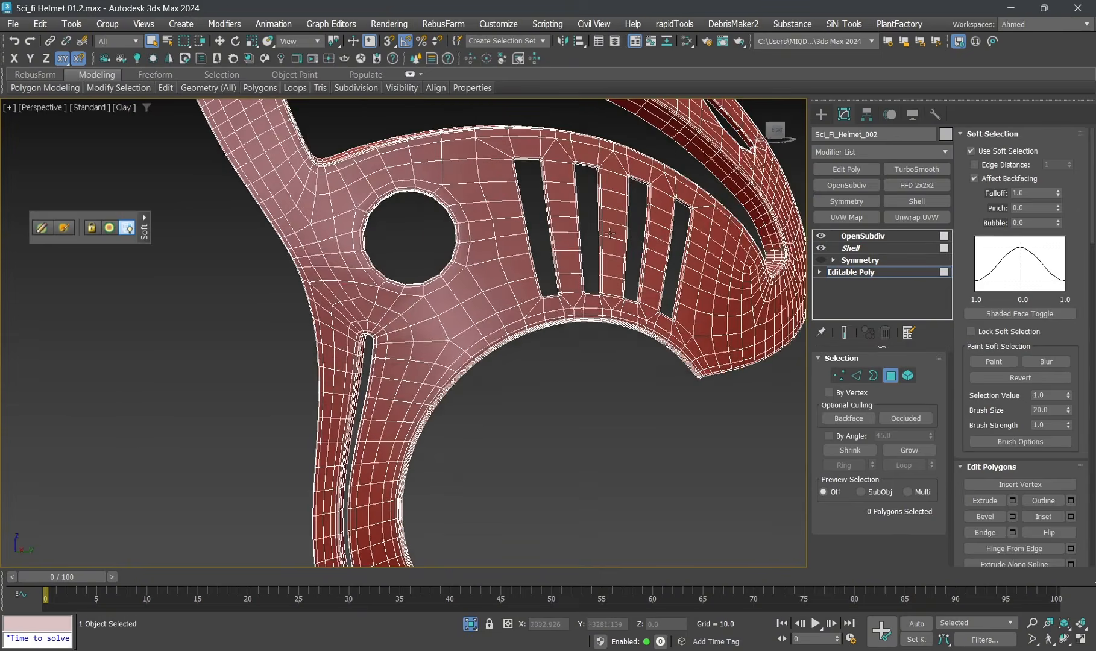
{"action": "middle_click_drag", "start_coordinate": [608, 235], "coordinate": [543, 276]}
{"action": "scroll", "coordinate": [543, 276], "scroll_direction": "down", "scroll_amount": 2}
{"action": "scroll", "coordinate": [543, 276], "scroll_direction": "up", "scroll_amount": 4}
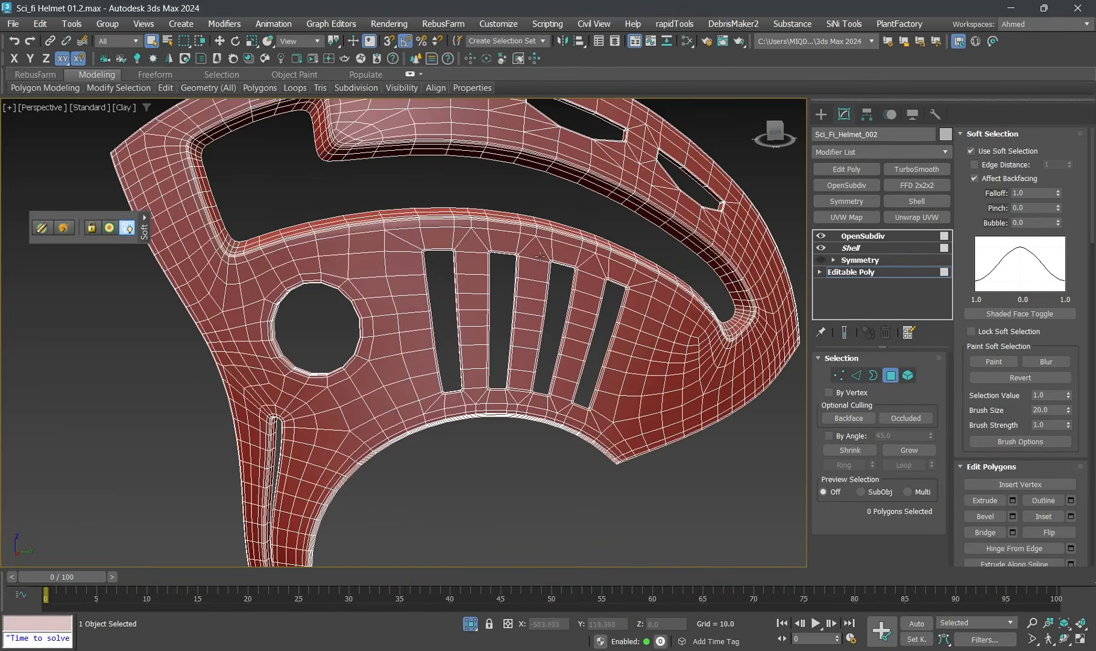
{"action": "scroll", "coordinate": [455, 308], "scroll_direction": "down", "scroll_amount": 3}
{"action": "middle_click_drag", "start_coordinate": [455, 308], "coordinate": [513, 338], "text": "alt"}
{"action": "scroll", "coordinate": [512, 338], "scroll_direction": "up", "scroll_amount": 3}
{"action": "middle_click_drag", "start_coordinate": [446, 338], "coordinate": [472, 335], "text": "alt"}
{"action": "scroll", "coordinate": [471, 286], "scroll_direction": "down", "scroll_amount": 2}
{"action": "scroll", "coordinate": [468, 276], "scroll_direction": "up", "scroll_amount": 2}
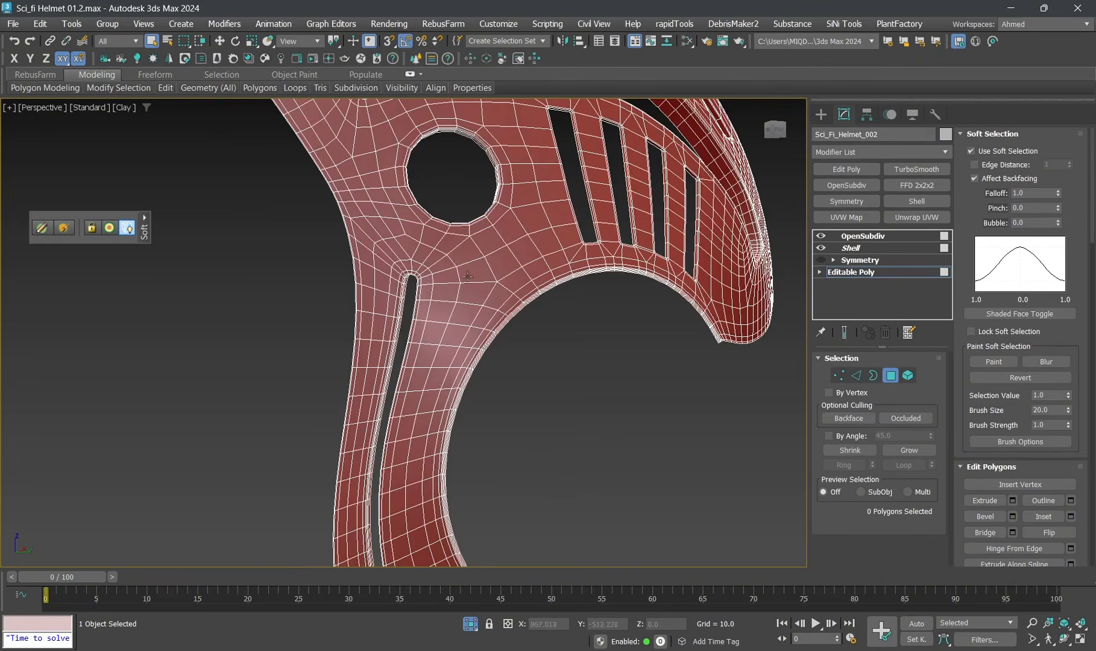
Step: Turn off Soft Selection and select the strip of polygons between the long narrow slot and the large curved cutout
{"action": "left_click", "coordinate": [487, 286]}
{"action": "left_click", "coordinate": [999, 151]}
{"action": "scroll", "coordinate": [472, 234], "scroll_direction": "up", "scroll_amount": 4}
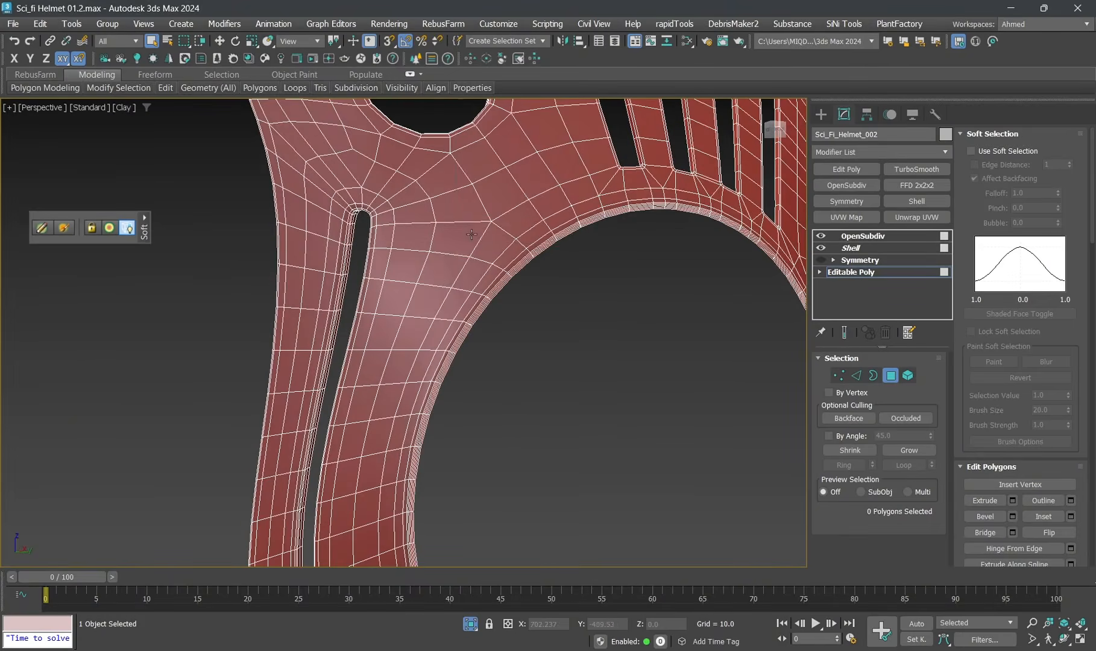
{"action": "scroll", "coordinate": [442, 281], "scroll_direction": "down", "scroll_amount": 3}
{"action": "left_click", "coordinate": [460, 203], "text": "ctrl+shift"}
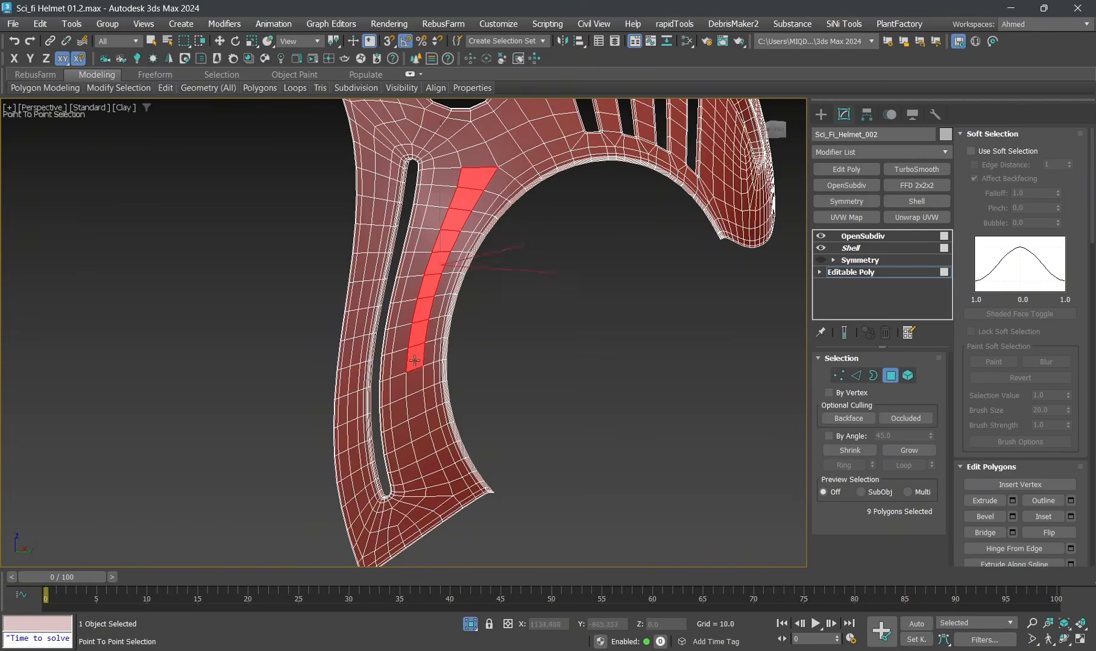
{"action": "right_click", "coordinate": [430, 463]}
{"action": "scroll", "coordinate": [461, 226], "scroll_direction": "up", "scroll_amount": 5}
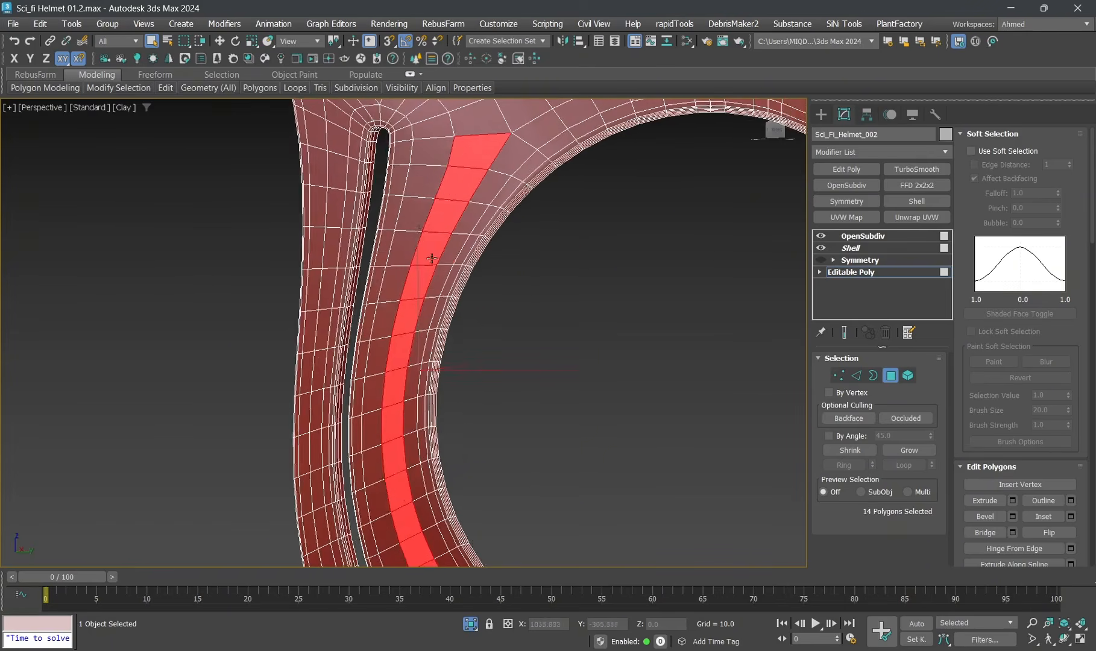
Step: Set the edit constraint to Face and nudge the polygon strip's upper corner vertices along the shell surface
{"action": "key", "text": "2"}
{"action": "key", "text": "4"}
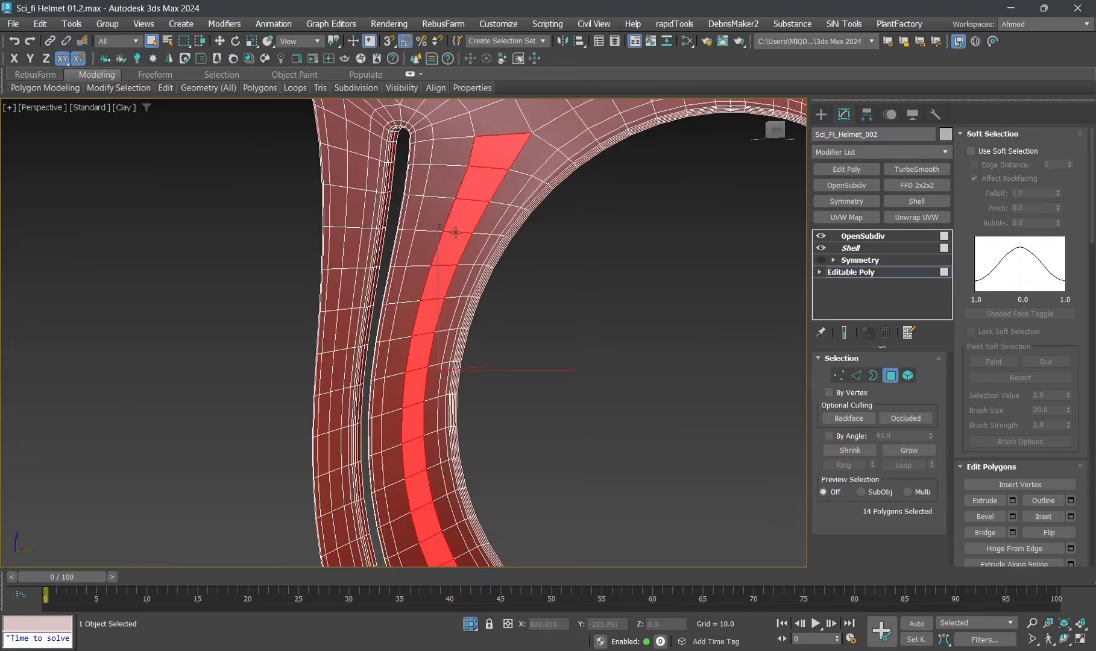
{"action": "scroll", "coordinate": [458, 232], "scroll_direction": "up", "scroll_amount": 4}
{"action": "key", "text": "1"}
{"action": "left_click", "coordinate": [461, 230]}
{"action": "key", "text": "w"}
{"action": "scroll", "coordinate": [487, 255], "scroll_direction": "up", "scroll_amount": 3}
{"action": "left_click_drag", "start_coordinate": [1062, 386], "coordinate": [1051, 13]}
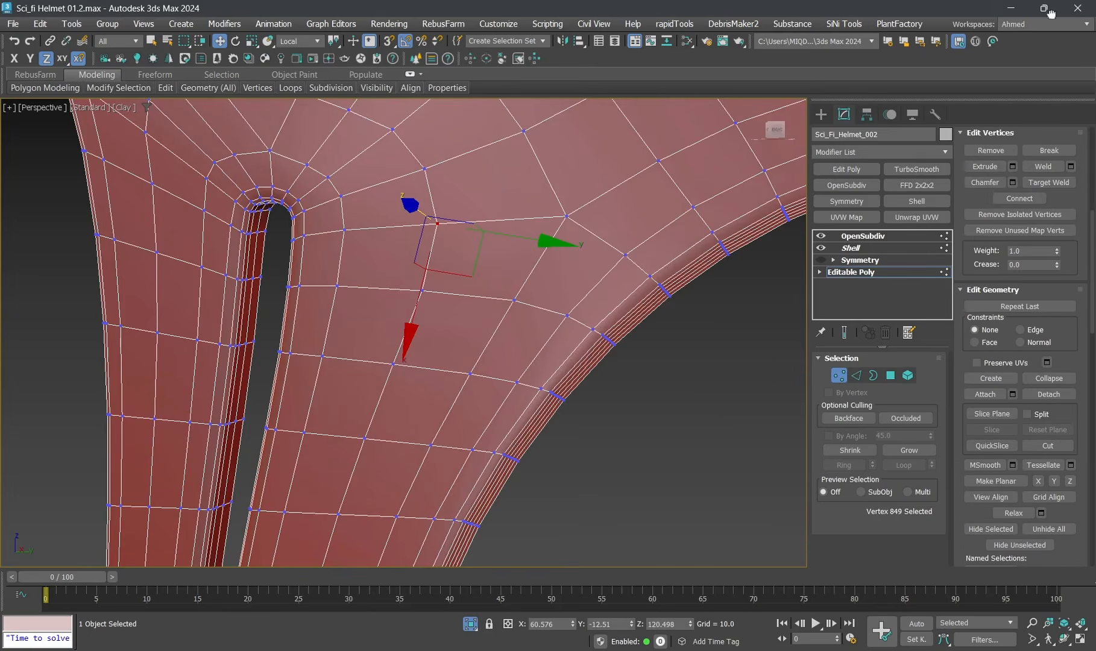
{"action": "left_click", "coordinate": [307, 53]}
{"action": "middle_click_drag", "start_coordinate": [414, 246], "coordinate": [391, 252]}
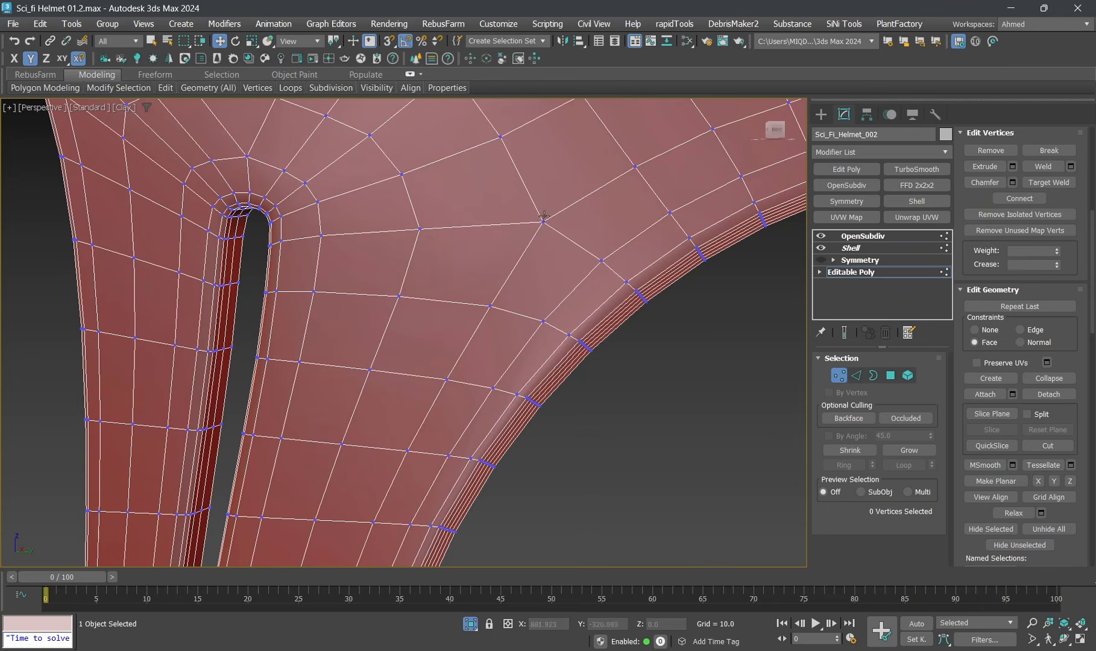
{"action": "left_click", "coordinate": [537, 224]}
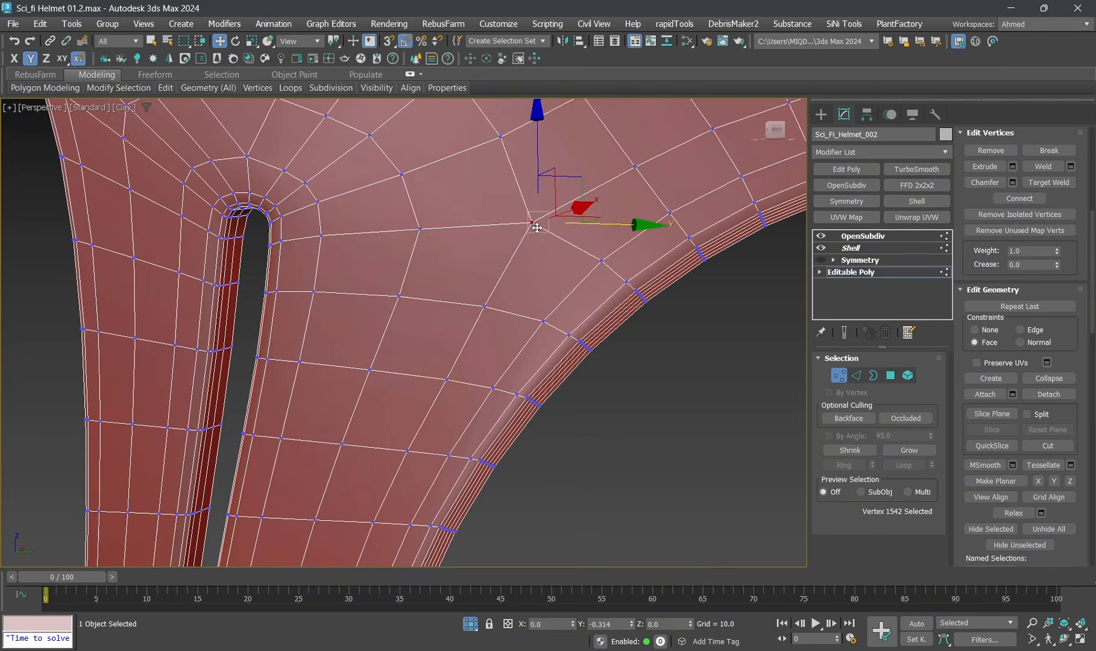
Step: Inset the selected polygon strip as one group by a small margin and check the new border along its length
{"action": "key", "text": "4"}
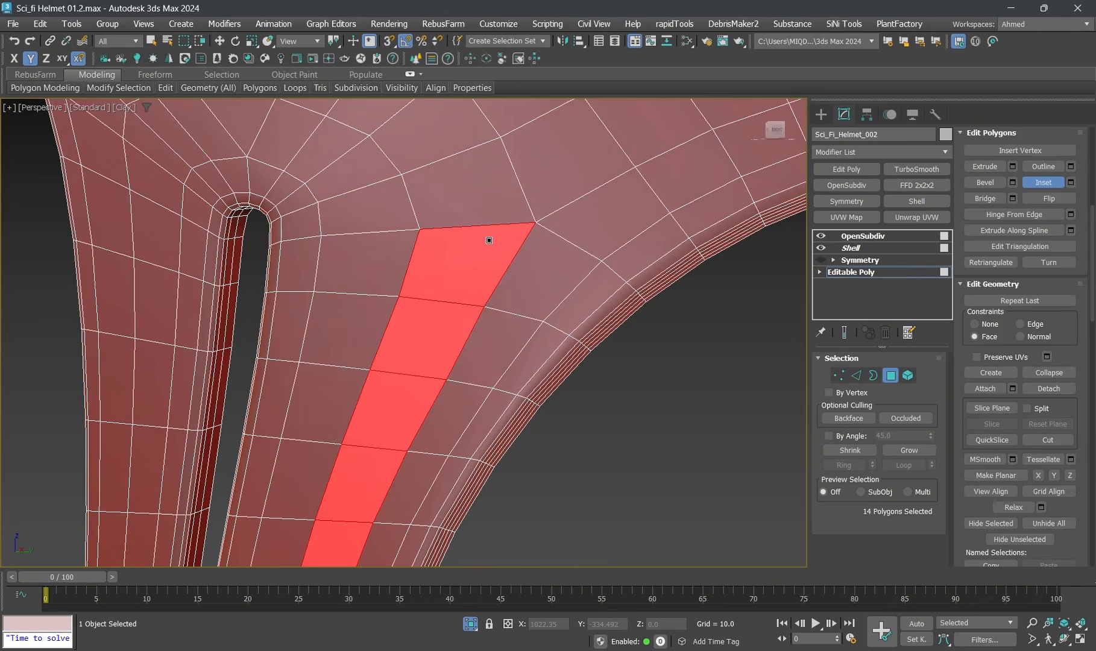
{"action": "left_click_drag", "start_coordinate": [489, 240], "coordinate": [489, 240]}
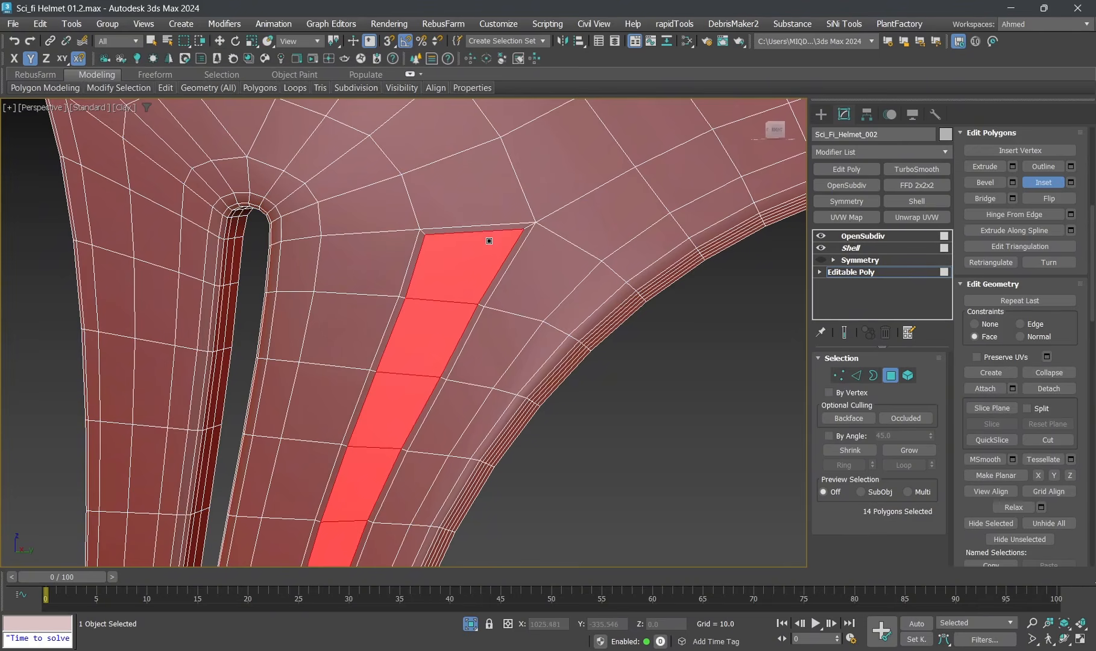
{"action": "scroll", "coordinate": [489, 240], "scroll_direction": "down", "scroll_amount": 8}
{"action": "middle_click_drag", "start_coordinate": [504, 389], "coordinate": [493, 227], "text": "alt"}
{"action": "scroll", "coordinate": [494, 217], "scroll_direction": "up", "scroll_amount": 8}
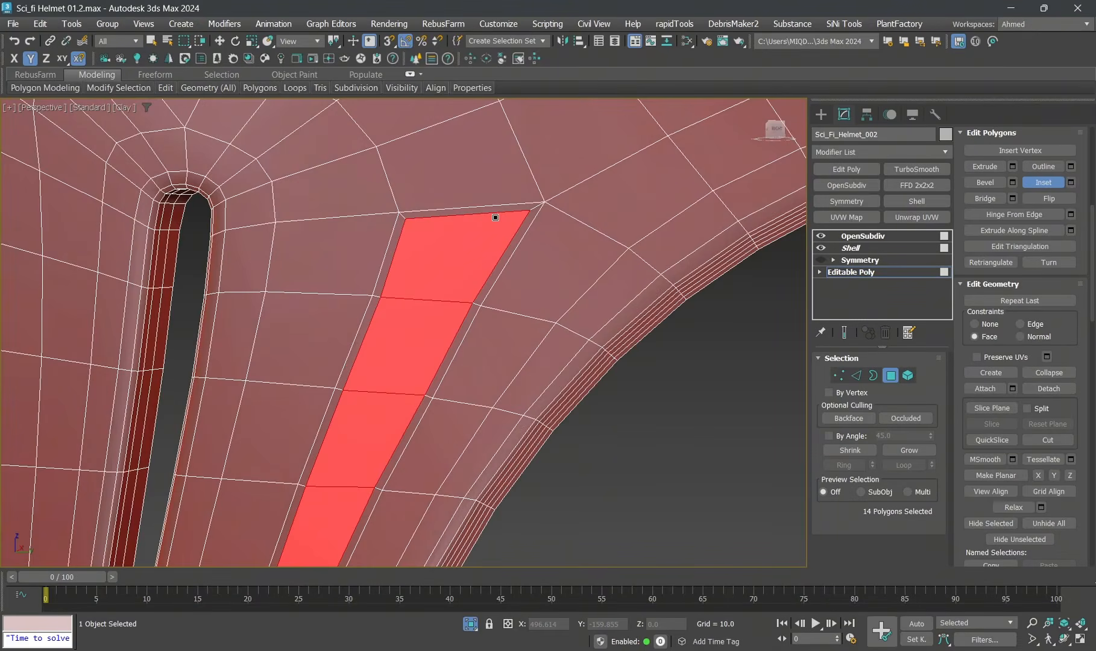
{"action": "scroll", "coordinate": [461, 227], "scroll_direction": "down", "scroll_amount": 2}
{"action": "scroll", "coordinate": [450, 239], "scroll_direction": "down", "scroll_amount": 5}
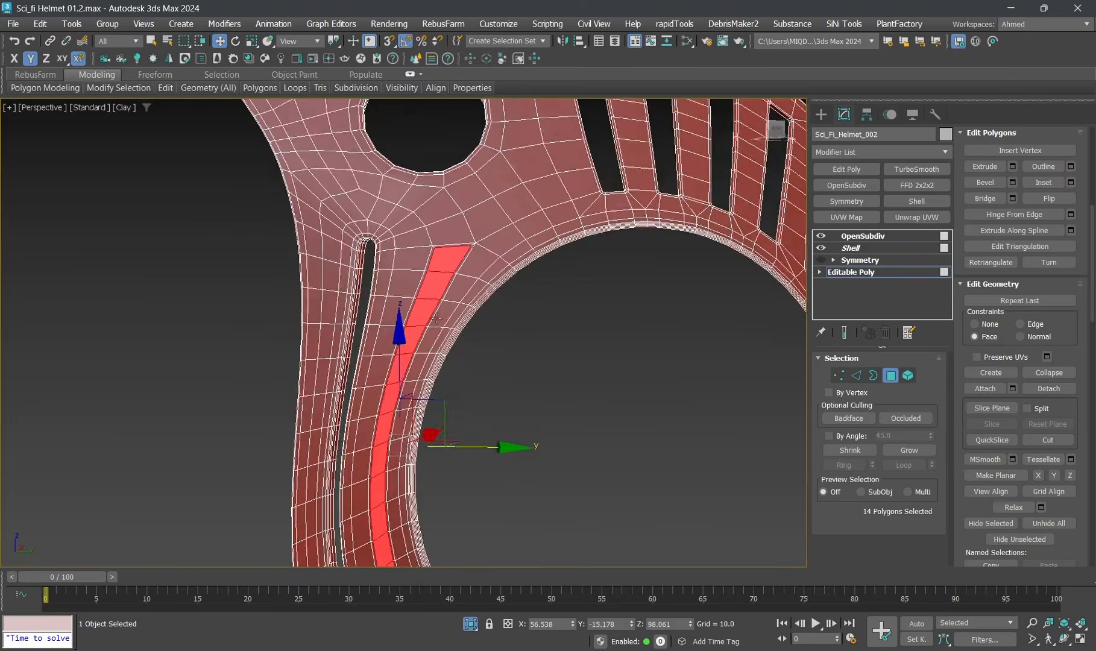
Step: Delete the inset polygon strip to cut a second long slot beside the existing narrow one
{"action": "mouse_move", "coordinate": [450, 239]}
{"action": "middle_mouse_down", "text": "alt"}
{"action": "mouse_move", "coordinate": [419, 335]}
{"action": "mouse_move", "coordinate": [455, 226]}
{"action": "middle_mouse_up", "text": "alt"}
{"action": "scroll", "coordinate": [418, 335], "scroll_direction": "up", "scroll_amount": 3}
{"action": "key", "text": "shift+e"}
{"action": "scroll", "coordinate": [391, 345], "scroll_direction": "up", "scroll_amount": 3}
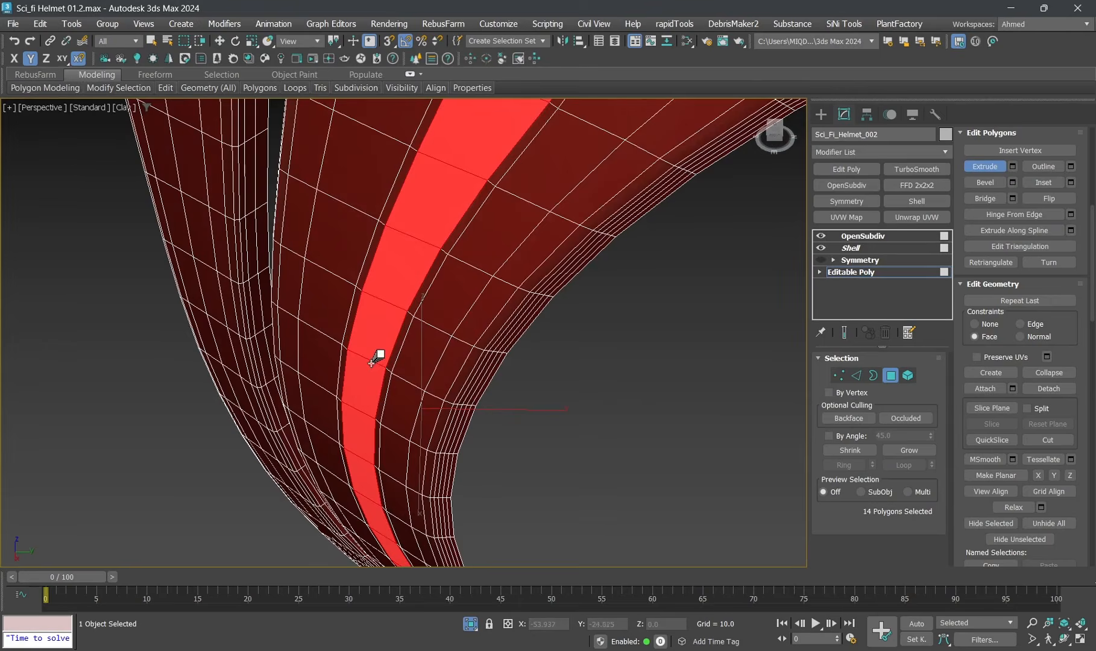
{"action": "middle_click_drag", "start_coordinate": [374, 359], "coordinate": [294, 246], "text": "alt"}
{"action": "key", "text": "Delete"}
{"action": "key", "text": "F3"}
{"action": "scroll", "coordinate": [379, 363], "scroll_direction": "down", "scroll_amount": 5}
{"action": "key", "text": "F3"}
{"action": "scroll", "coordinate": [440, 261], "scroll_direction": "up", "scroll_amount": 8}
Step: Chamfer the edges at the new slot's upper corners by 0.161 with 1 segment
{"action": "key", "text": "1"}
{"action": "left_click", "coordinate": [509, 228]}
{"action": "key", "text": "2"}
{"action": "right_click", "coordinate": [491, 267]}
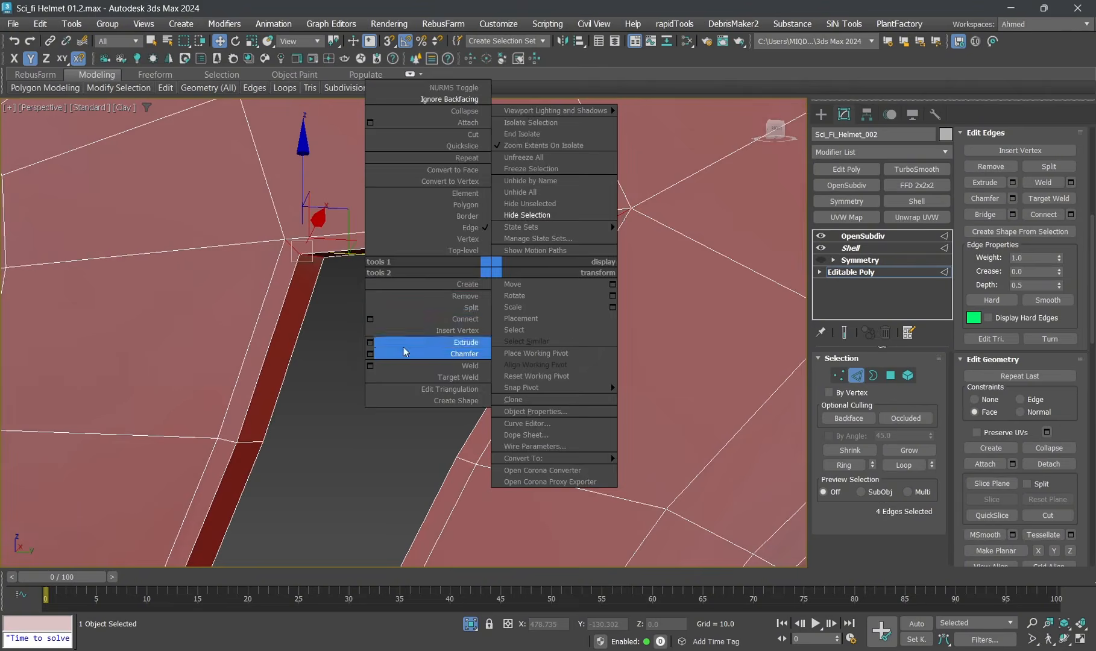
{"action": "left_click", "coordinate": [370, 354]}
{"action": "scroll", "coordinate": [441, 266], "scroll_direction": "down", "scroll_amount": 3}
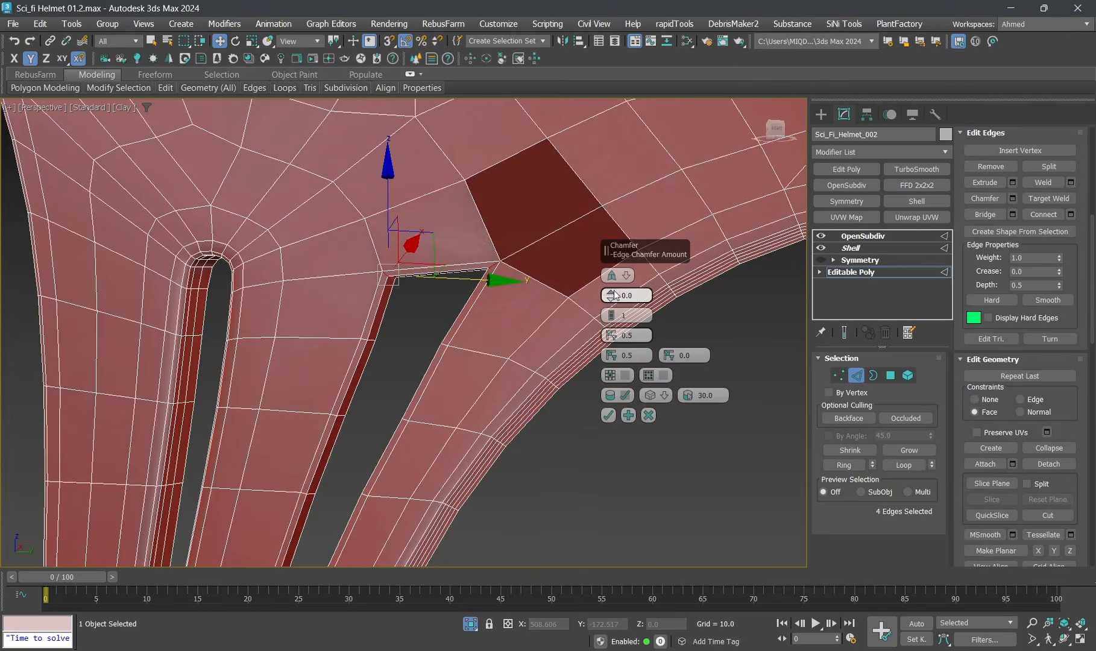
{"action": "left_click_drag", "start_coordinate": [613, 294], "coordinate": [608, 292]}
{"action": "scroll", "coordinate": [457, 314], "scroll_direction": "up", "scroll_amount": 3}
{"action": "scroll", "coordinate": [482, 295], "scroll_direction": "down", "scroll_amount": 3}
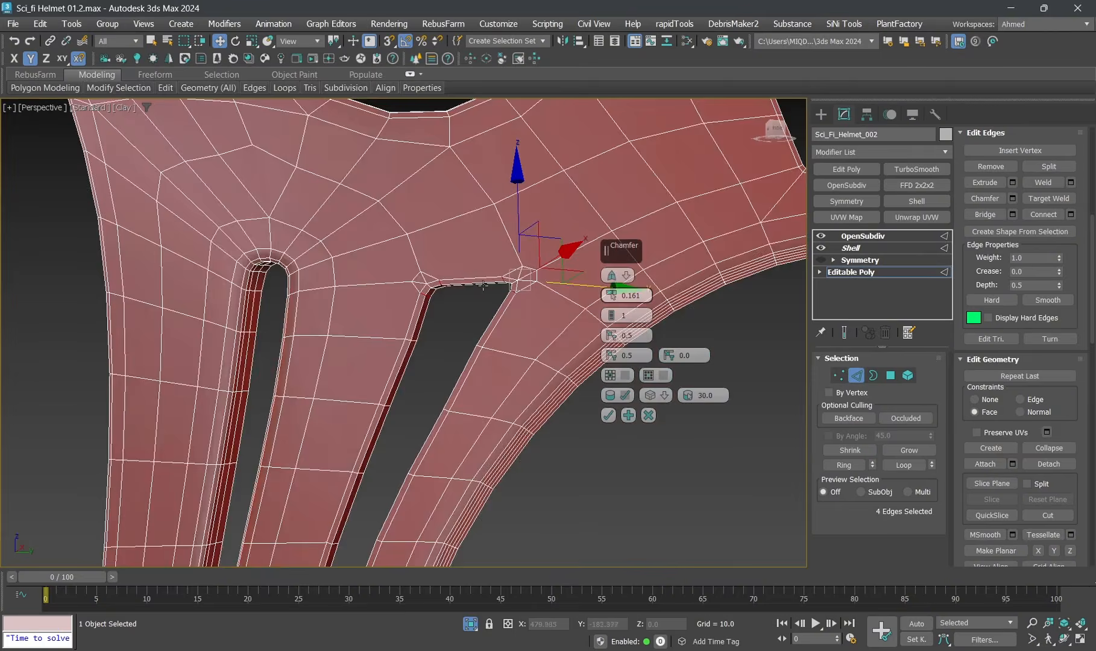
{"action": "left_click", "coordinate": [608, 415]}
Step: Clean up the extra chamfer edges and vertices around the new slot's two upper corners
{"action": "scroll", "coordinate": [385, 255], "scroll_direction": "up", "scroll_amount": 3}
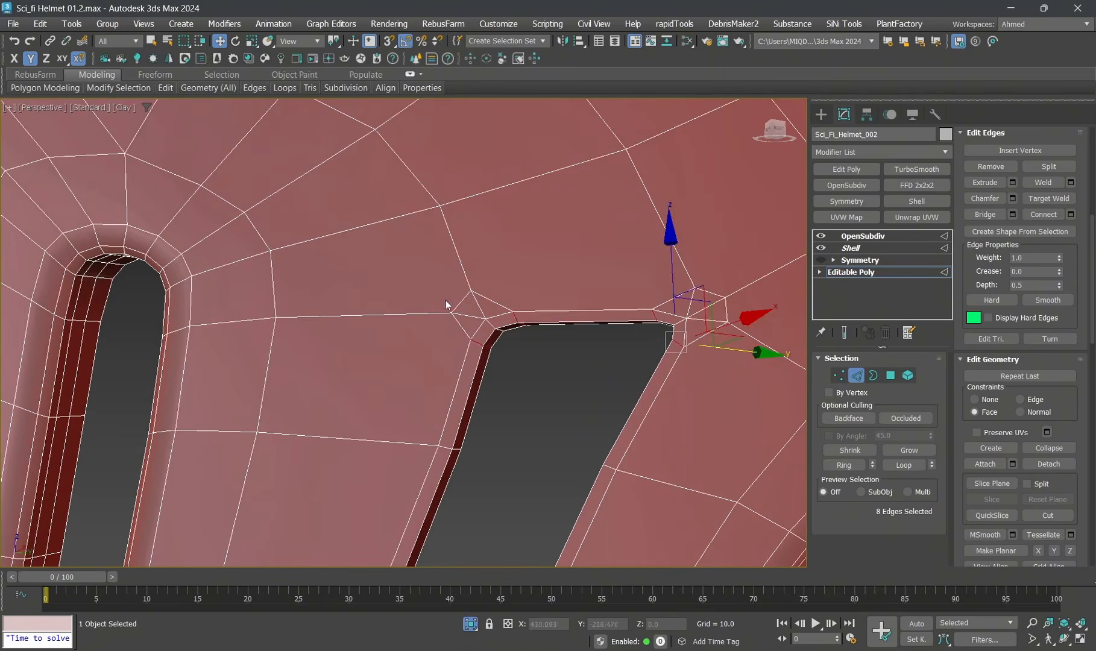
{"action": "left_click", "coordinate": [461, 297]}
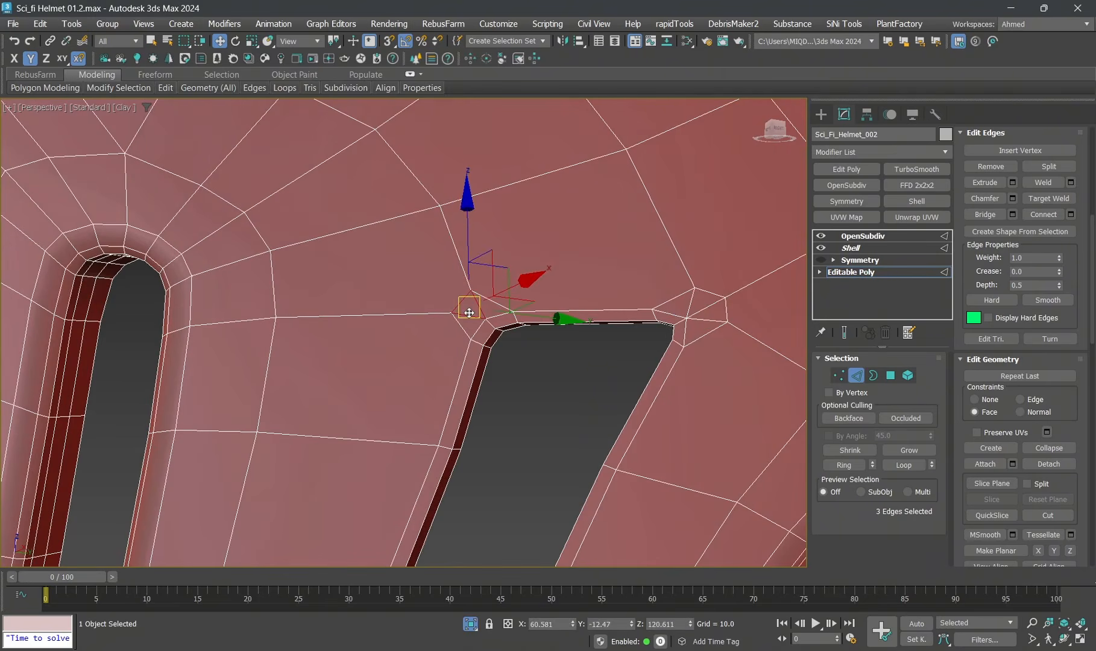
{"action": "key", "text": "q"}
{"action": "key", "text": "1"}
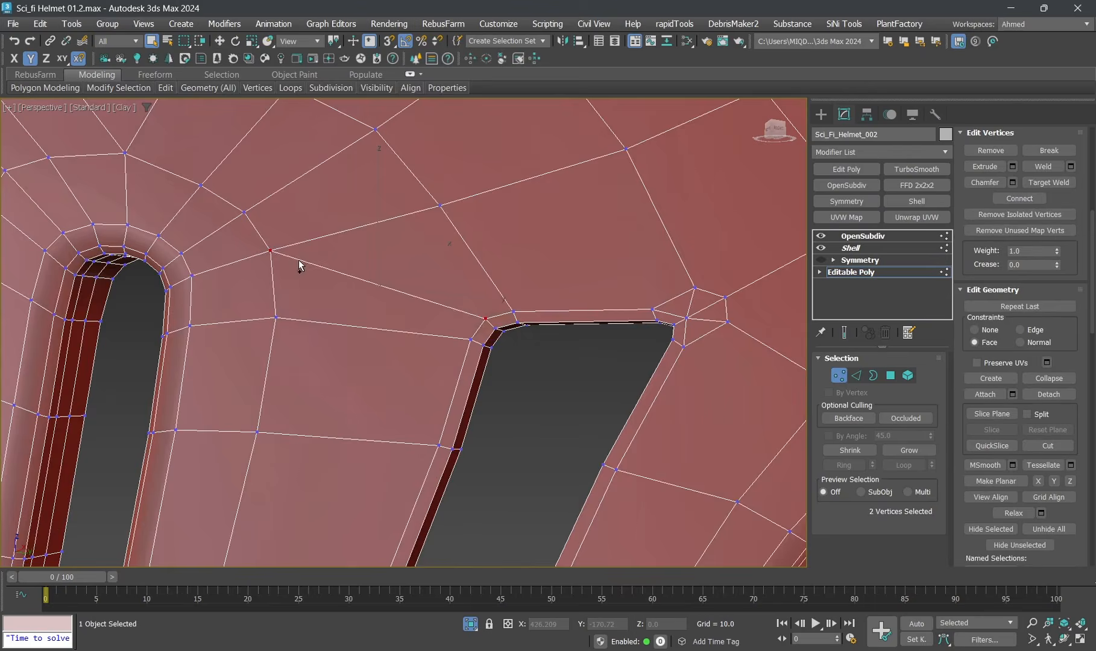
{"action": "scroll", "coordinate": [558, 285], "scroll_direction": "up", "scroll_amount": 4}
{"action": "key", "text": "2"}
{"action": "left_click", "coordinate": [538, 309]}
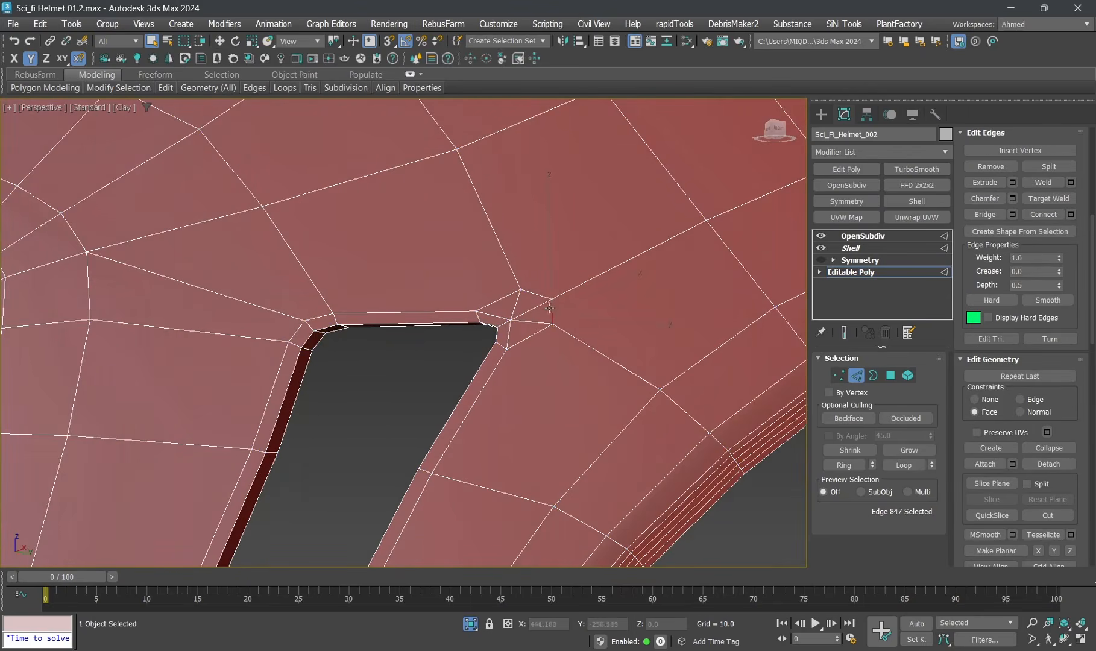
{"action": "middle_click_drag", "start_coordinate": [549, 308], "coordinate": [538, 310]}
{"action": "left_click", "coordinate": [522, 297]}
{"action": "key", "text": "BackSpace"}
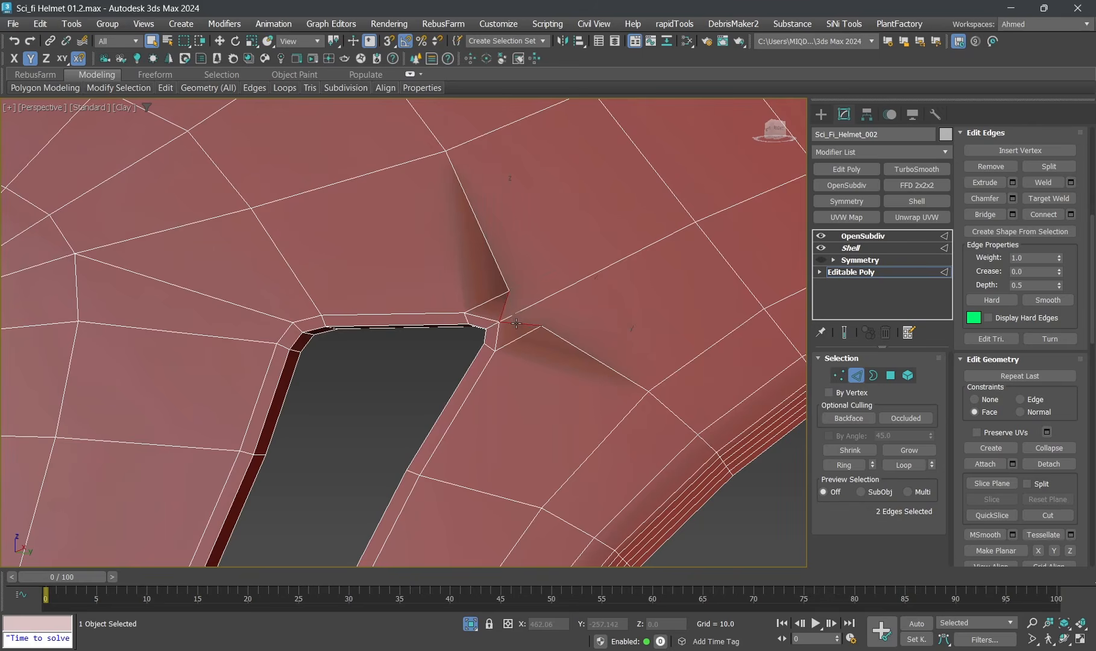
Step: Leave edge editing, show the side shell's OpenSubdiv result and examine the new slot with and without edged faces
{"action": "scroll", "coordinate": [516, 324], "scroll_direction": "down", "scroll_amount": 8}
{"action": "key", "text": "2"}
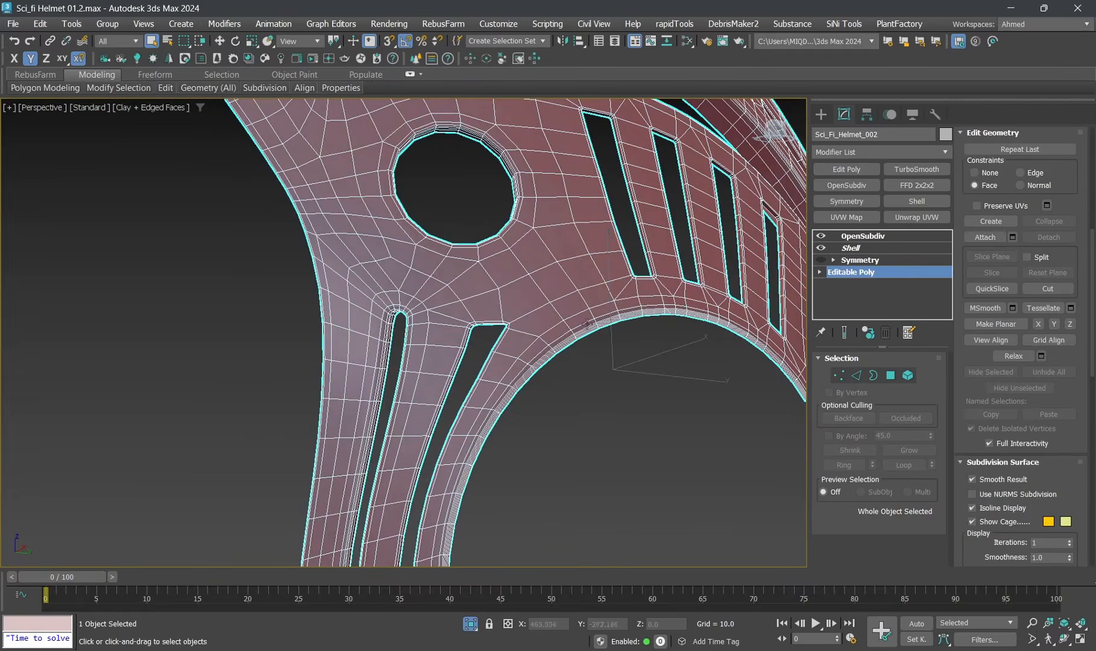
{"action": "left_click", "coordinate": [587, 357]}
{"action": "key", "text": "F4"}
{"action": "scroll", "coordinate": [469, 321], "scroll_direction": "up", "scroll_amount": 4}
{"action": "scroll", "coordinate": [468, 320], "scroll_direction": "down", "scroll_amount": 4}
{"action": "middle_click_drag", "start_coordinate": [468, 320], "coordinate": [441, 252], "text": "alt"}
{"action": "scroll", "coordinate": [362, 347], "scroll_direction": "down", "scroll_amount": 3}
{"action": "scroll", "coordinate": [401, 282], "scroll_direction": "up", "scroll_amount": 4}
{"action": "left_click", "coordinate": [401, 281]}
{"action": "key", "text": "F4"}
{"action": "scroll", "coordinate": [401, 281], "scroll_direction": "down", "scroll_amount": 4}
{"action": "scroll", "coordinate": [386, 268], "scroll_direction": "down", "scroll_amount": 3}
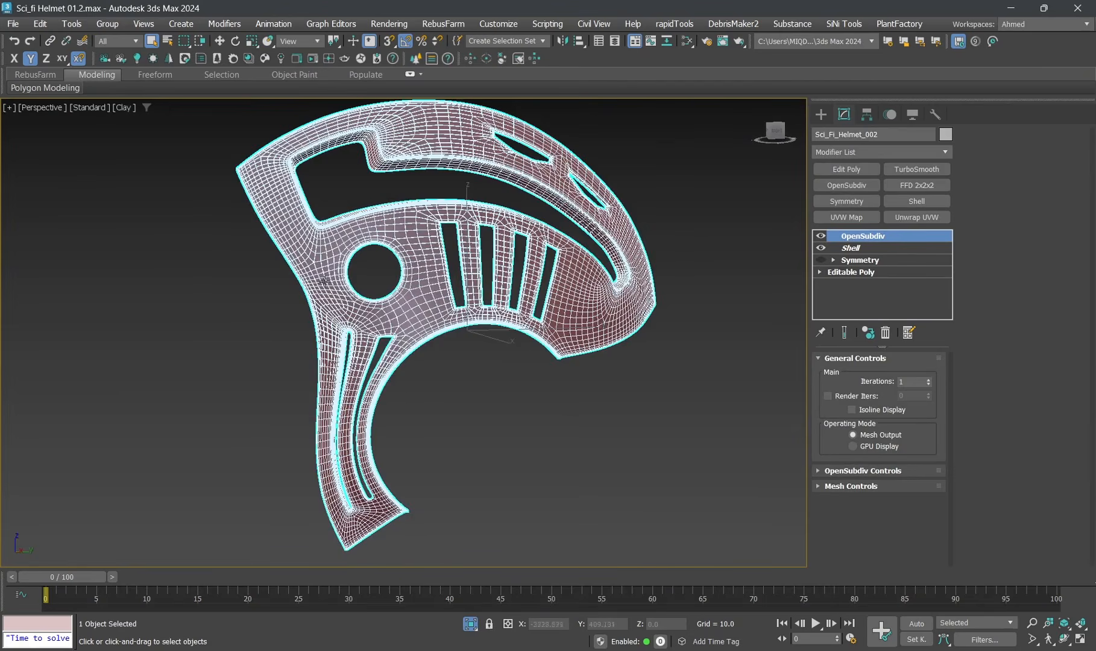
Step: Bring back the whole helmet and examine the angular inserts in the side shell's upper band
{"action": "middle_click_drag", "start_coordinate": [324, 281], "coordinate": [546, 335], "text": "alt"}
{"action": "key", "text": "alt+q"}
{"action": "scroll", "coordinate": [458, 327], "scroll_direction": "down", "scroll_amount": 6}
{"action": "scroll", "coordinate": [522, 295], "scroll_direction": "up", "scroll_amount": 8}
{"action": "left_click", "coordinate": [486, 309]}
{"action": "scroll", "coordinate": [485, 309], "scroll_direction": "up", "scroll_amount": 5}
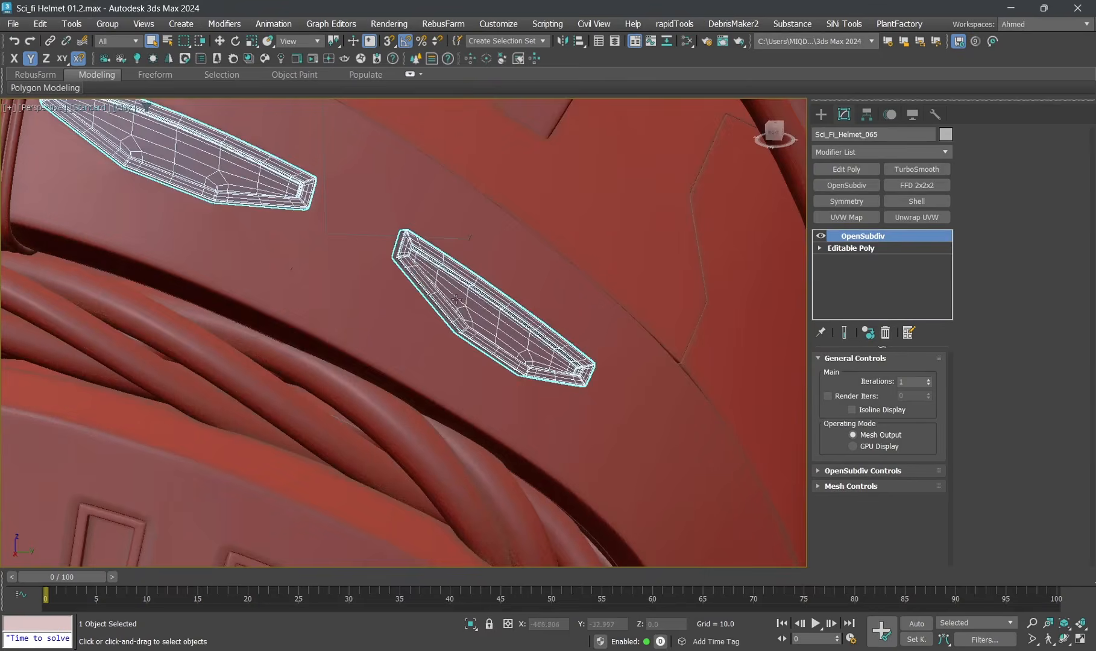
{"action": "scroll", "coordinate": [401, 280], "scroll_direction": "down", "scroll_amount": 3}
{"action": "scroll", "coordinate": [385, 269], "scroll_direction": "down", "scroll_amount": 3}
Step: Select and isolate the side shell to view its angular openings, restore the full helmet and clear the selection
{"action": "middle_click_drag", "start_coordinate": [380, 263], "coordinate": [417, 296]}
{"action": "left_click", "coordinate": [416, 296]}
{"action": "scroll", "coordinate": [416, 298], "scroll_direction": "down", "scroll_amount": 3}
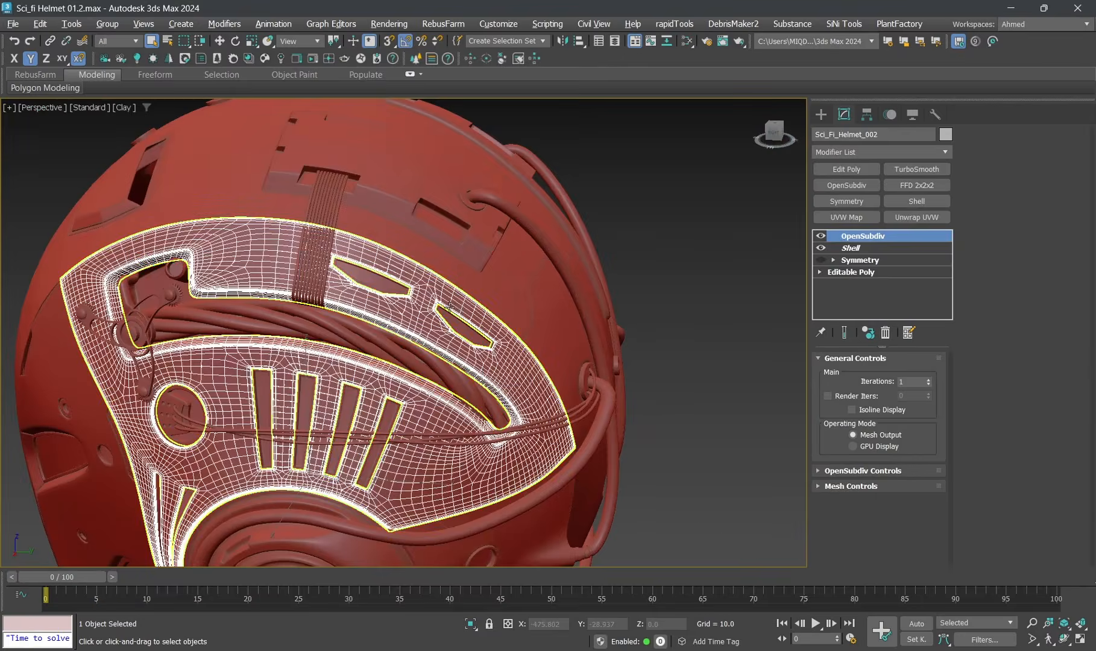
{"action": "key", "text": "alt+q"}
{"action": "middle_click_drag", "start_coordinate": [470, 265], "coordinate": [508, 231], "text": "alt"}
{"action": "scroll", "coordinate": [508, 231], "scroll_direction": "up", "scroll_amount": 5}
{"action": "key", "text": "alt+q"}
{"action": "scroll", "coordinate": [508, 231], "scroll_direction": "down", "scroll_amount": 2}
{"action": "left_click", "coordinate": [658, 217]}
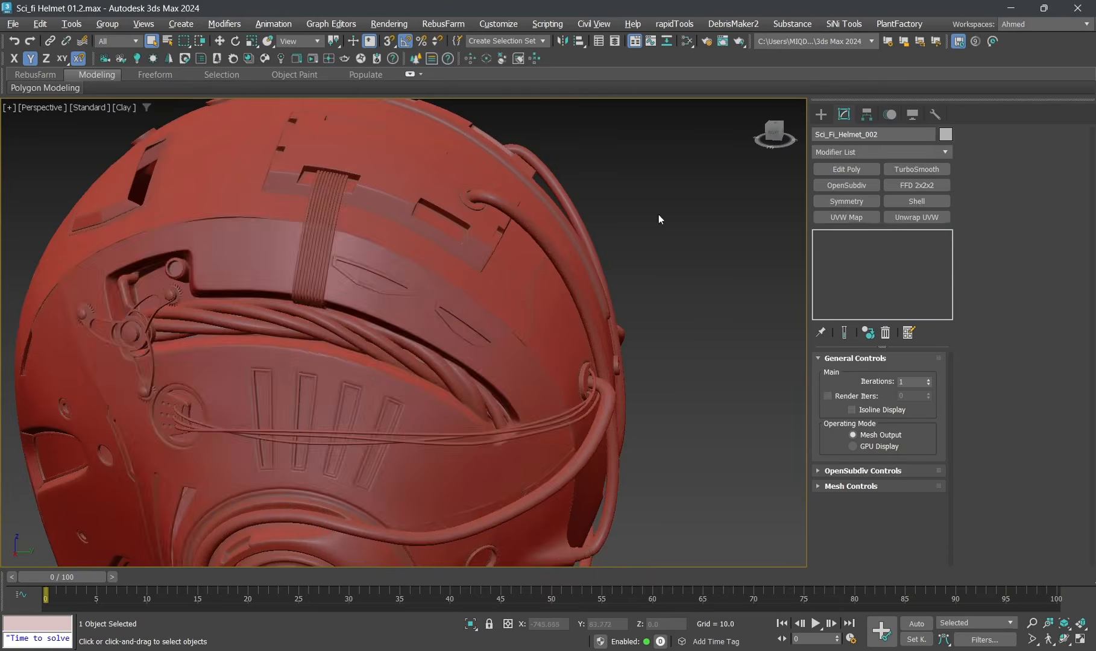
Step: Display edged faces, select the hose curving around the ear piece and open its Editable Spline at vertex level
{"action": "middle_click_drag", "start_coordinate": [658, 217], "coordinate": [508, 315], "text": "alt"}
{"action": "key", "text": "F4"}
{"action": "scroll", "coordinate": [599, 281], "scroll_direction": "down", "scroll_amount": 3}
{"action": "scroll", "coordinate": [495, 309], "scroll_direction": "up", "scroll_amount": 3}
{"action": "left_click", "coordinate": [488, 304]}
{"action": "scroll", "coordinate": [498, 305], "scroll_direction": "down", "scroll_amount": 3}
{"action": "scroll", "coordinate": [476, 320], "scroll_direction": "up", "scroll_amount": 3}
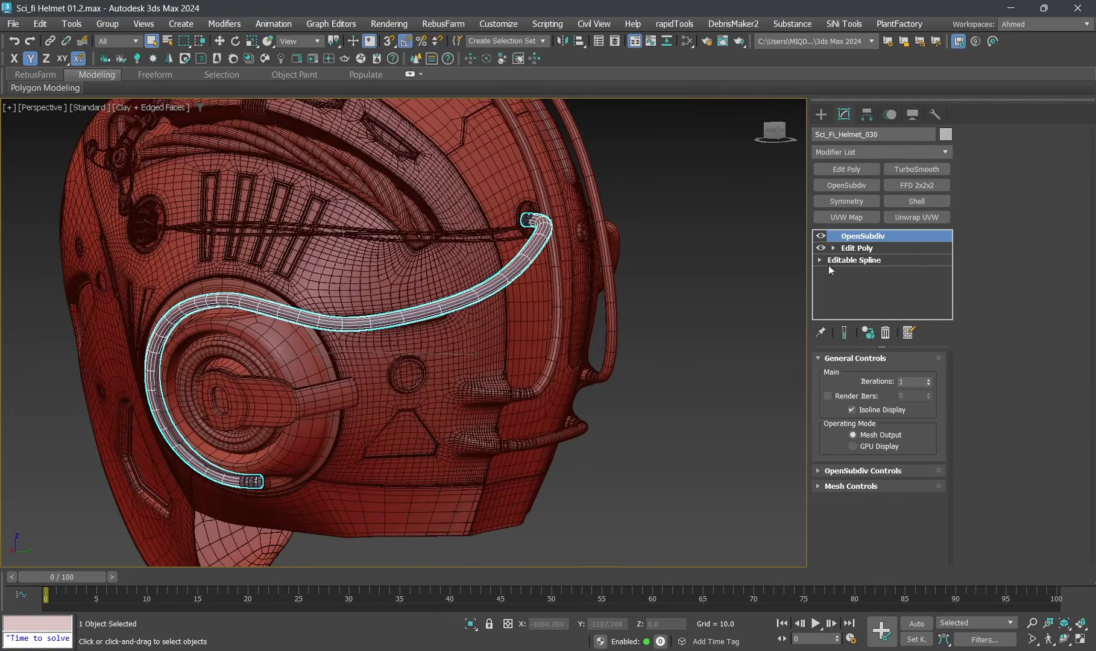
{"action": "left_click", "coordinate": [861, 261]}
{"action": "left_click", "coordinate": [613, 372]}
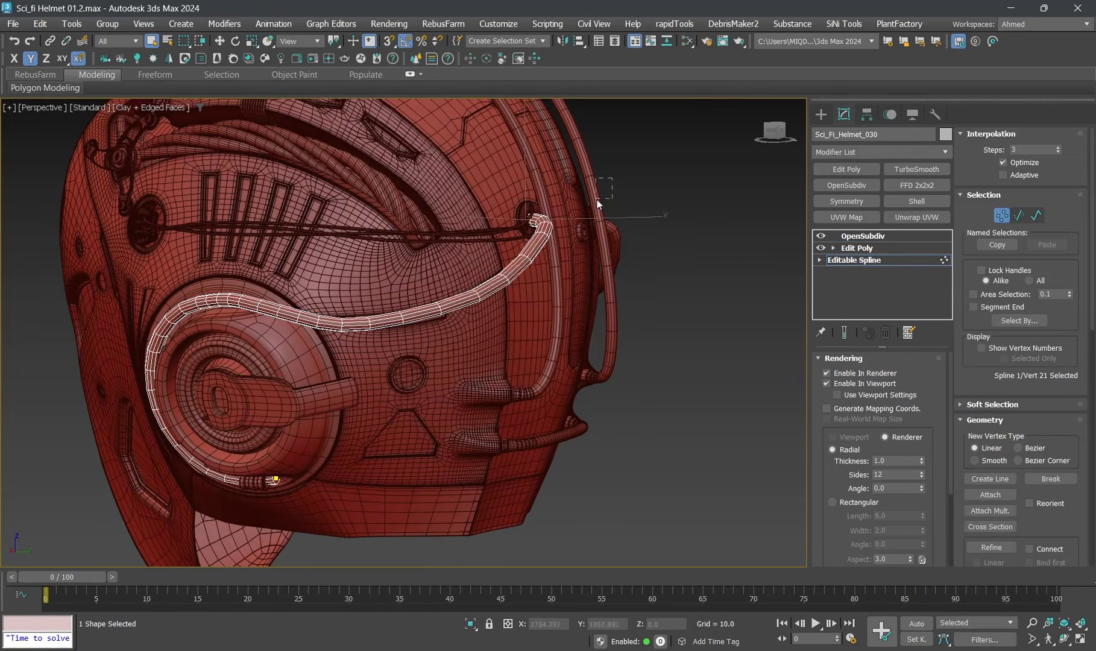
Step: Try moving the spline vertices at the hose's upper end and return to object level
{"action": "key", "text": "w"}
{"action": "middle_click_drag", "start_coordinate": [545, 237], "coordinate": [533, 286]}
{"action": "left_click_drag", "start_coordinate": [616, 280], "coordinate": [633, 302]}
{"action": "middle_click_drag", "start_coordinate": [634, 302], "coordinate": [508, 290], "text": "alt"}
{"action": "scroll", "coordinate": [374, 364], "scroll_direction": "up", "scroll_amount": 4}
{"action": "middle_click_drag", "start_coordinate": [375, 364], "coordinate": [518, 306]}
{"action": "scroll", "coordinate": [518, 306], "scroll_direction": "down", "scroll_amount": 2}
{"action": "key", "text": "1"}
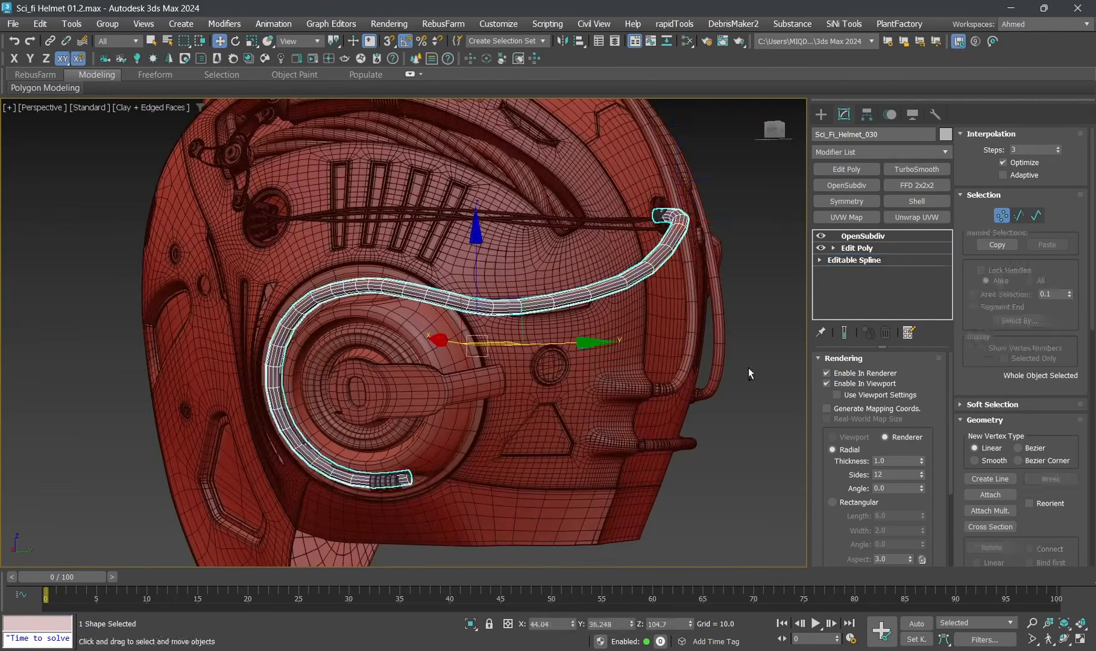
Step: Hide the edged faces, select the bracket with the oval hole over the ear piece and isolate it
{"action": "left_click", "coordinate": [748, 371]}
{"action": "key", "text": "F4"}
{"action": "middle_click_drag", "start_coordinate": [510, 390], "coordinate": [413, 333], "text": "alt"}
{"action": "left_click", "coordinate": [380, 326]}
{"action": "scroll", "coordinate": [406, 328], "scroll_direction": "up", "scroll_amount": 5}
{"action": "middle_click_drag", "start_coordinate": [413, 333], "coordinate": [526, 345]}
{"action": "key", "text": "alt+q"}
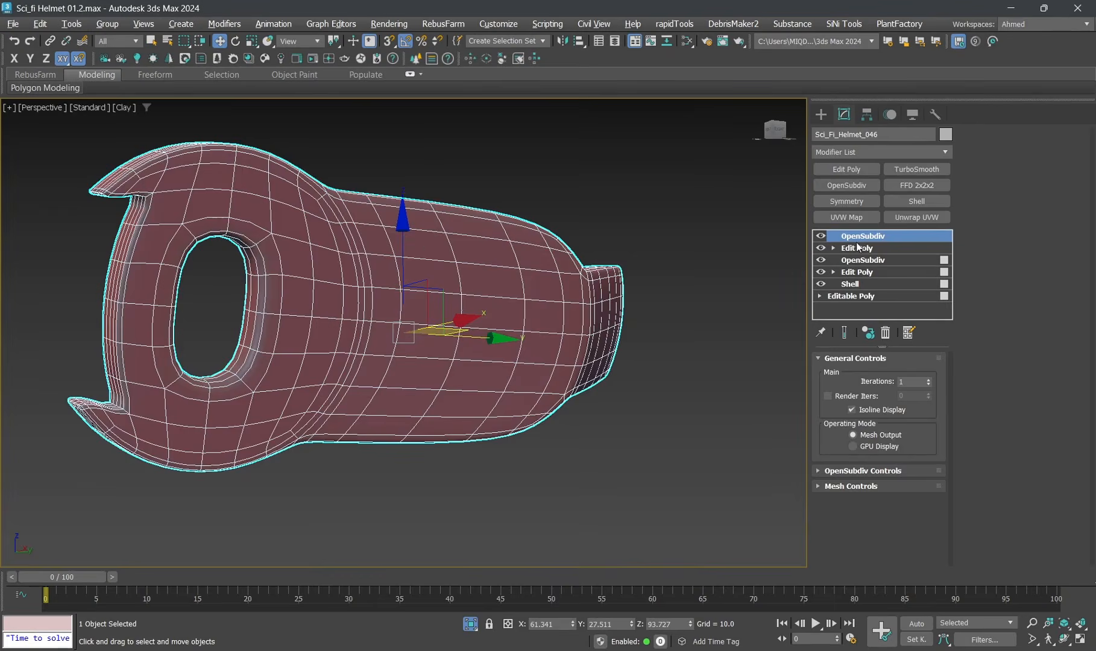
{"action": "middle_click_drag", "start_coordinate": [447, 258], "coordinate": [536, 264]}
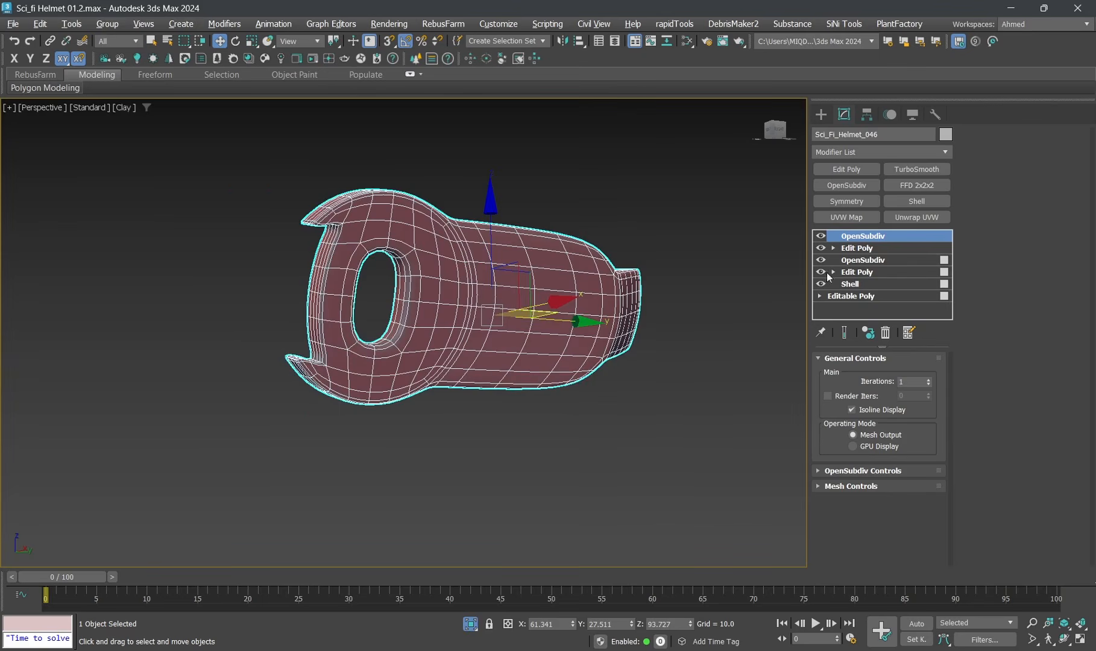
Step: Turn off the bracket's two OpenSubdiv modifiers and the Edit Poly between them to examine its low-poly mesh
{"action": "key", "text": "z"}
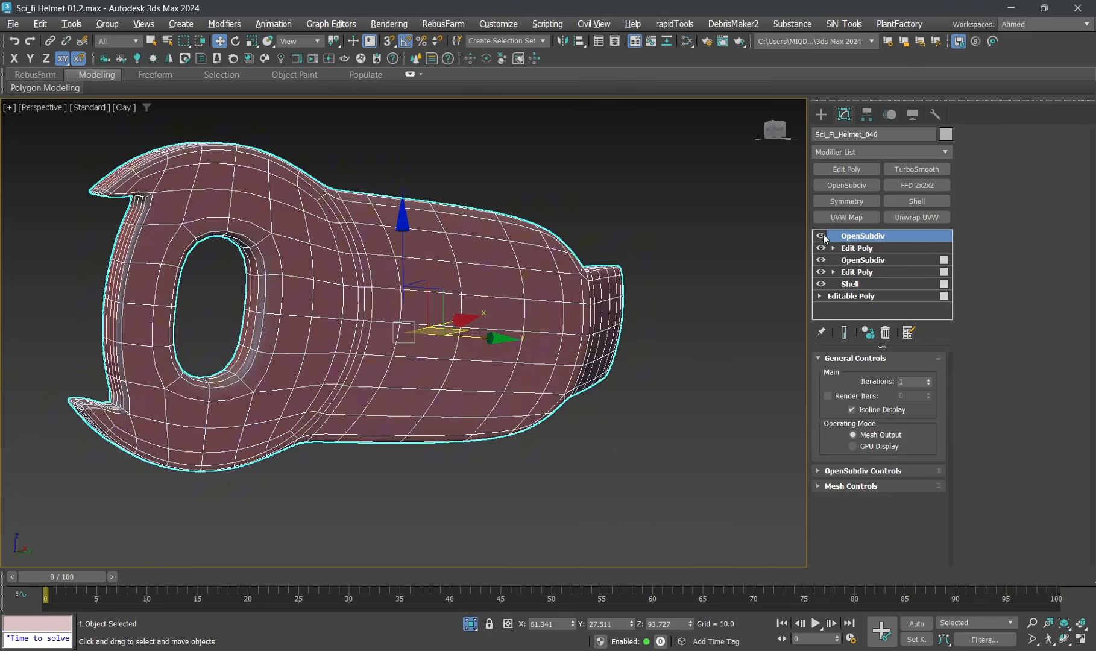
{"action": "left_click_drag", "start_coordinate": [821, 237], "coordinate": [822, 269]}
{"action": "scroll", "coordinate": [447, 278], "scroll_direction": "down", "scroll_amount": 3}
{"action": "middle_click_drag", "start_coordinate": [447, 278], "coordinate": [392, 330], "text": "alt"}
{"action": "middle_click_drag", "start_coordinate": [197, 253], "coordinate": [294, 267]}
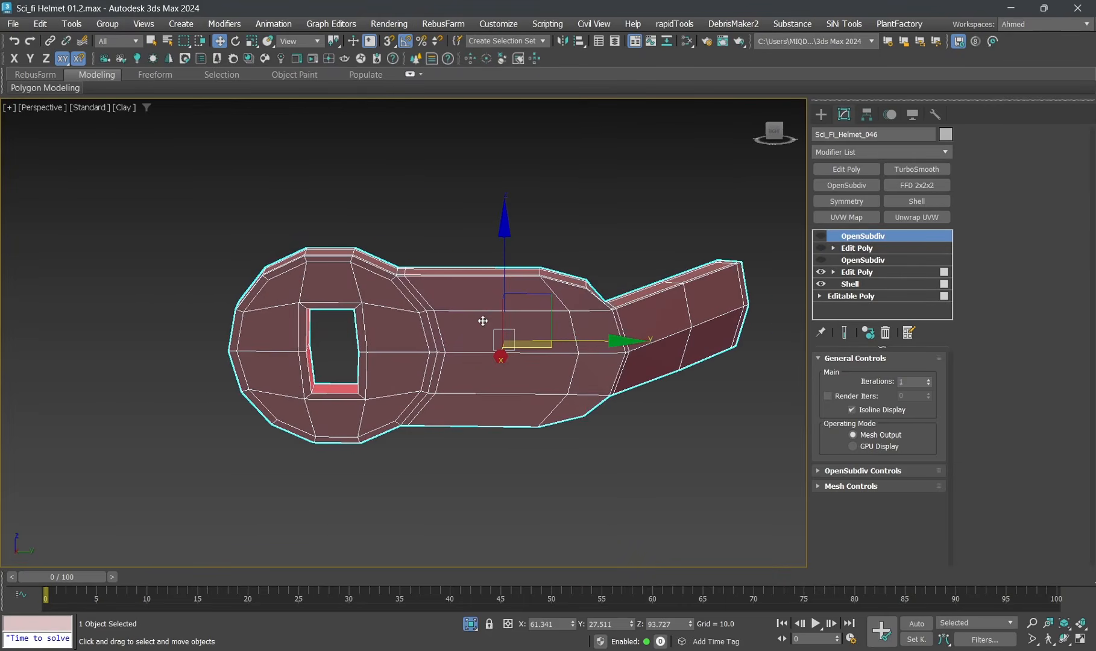
Step: Examine the bracket's low-poly mesh and turn on its lower OpenSubdiv modifier
{"action": "middle_click_drag", "start_coordinate": [495, 336], "coordinate": [443, 340], "text": "alt"}
{"action": "middle_click_drag", "start_coordinate": [559, 365], "coordinate": [527, 363]}
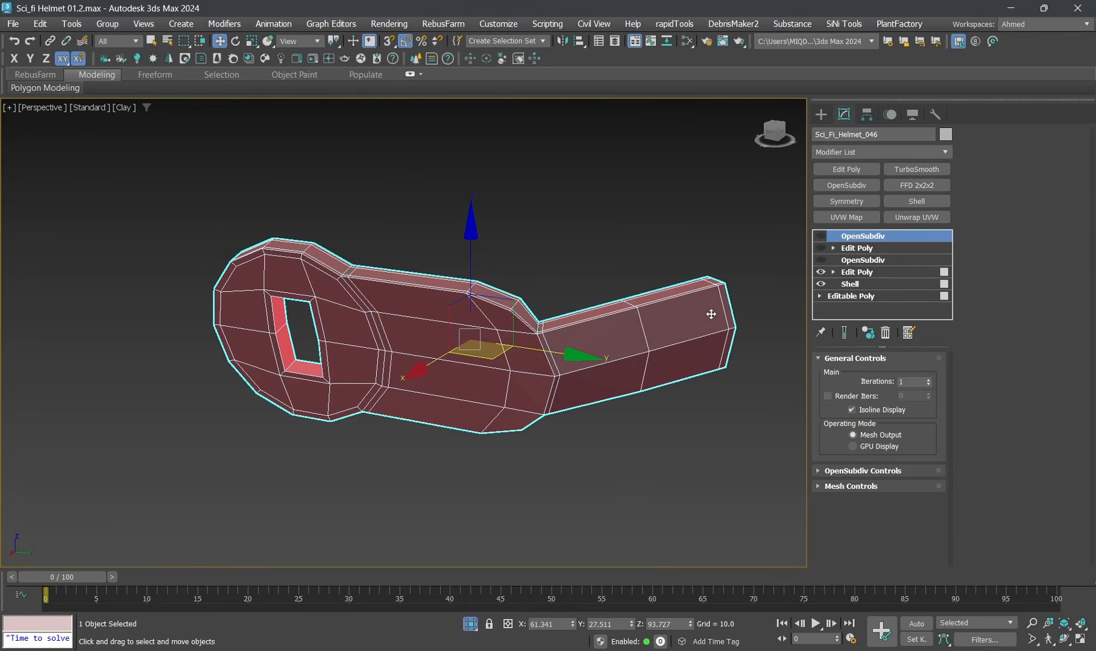
{"action": "middle_click_drag", "start_coordinate": [625, 346], "coordinate": [662, 334], "text": "alt"}
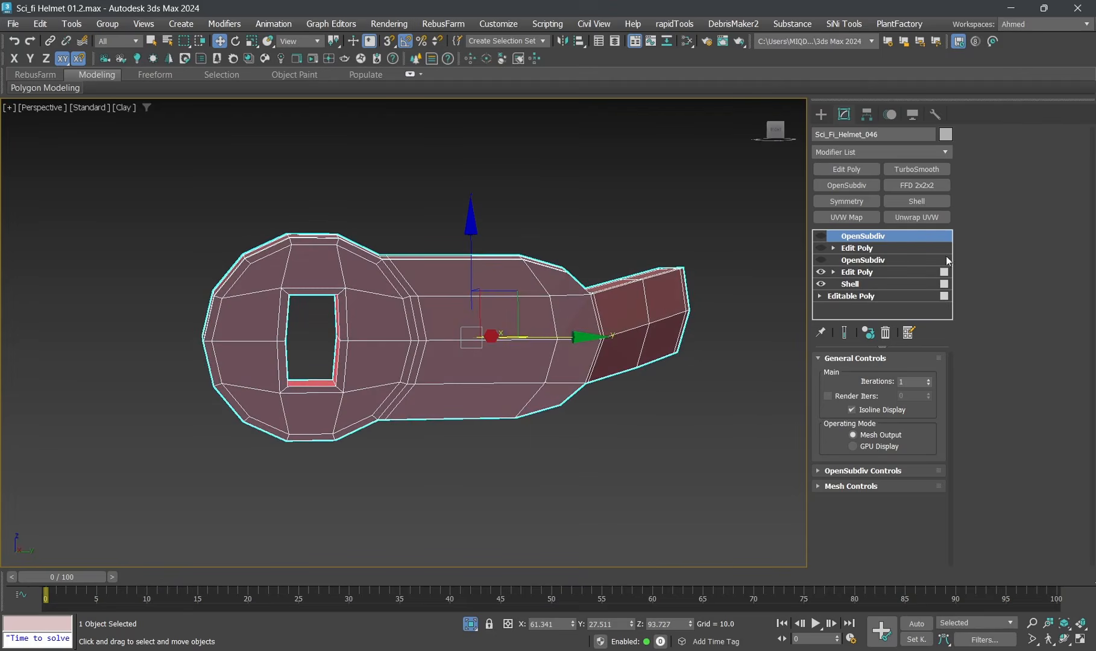
{"action": "left_click", "coordinate": [893, 262]}
{"action": "left_click", "coordinate": [821, 260]}
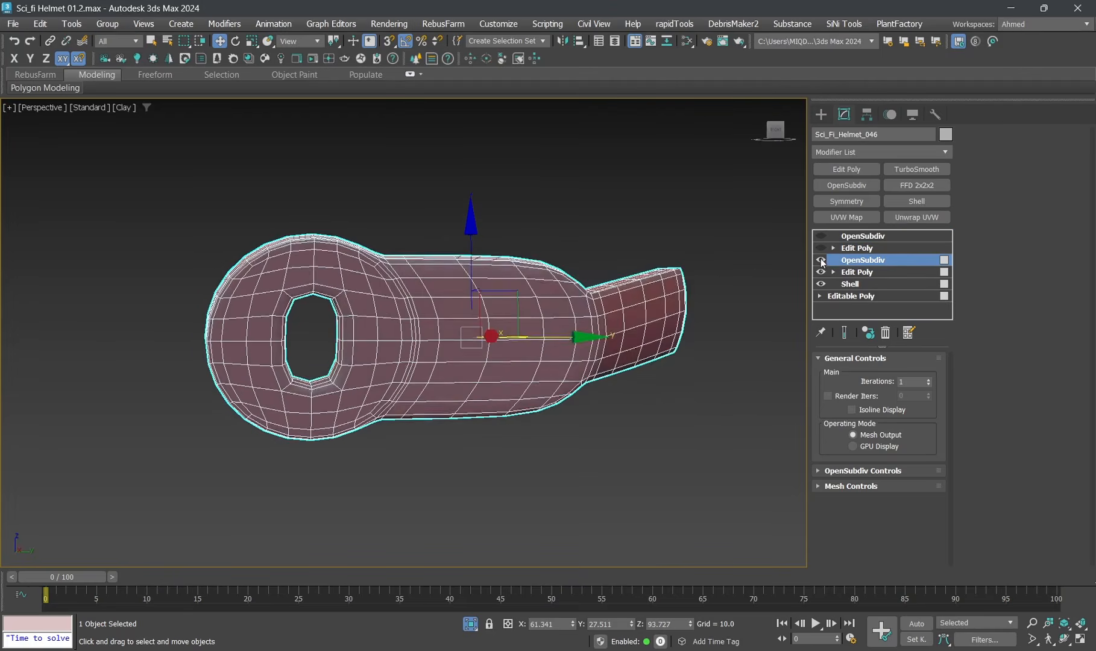
{"action": "middle_click_drag", "start_coordinate": [476, 328], "coordinate": [510, 318], "text": "alt"}
{"action": "scroll", "coordinate": [510, 318], "scroll_direction": "up", "scroll_amount": 3}
Step: Turn on the bracket's upper Edit Poly and top OpenSubdiv, and deselect it to examine the notched, smoothed shape
{"action": "left_click", "coordinate": [862, 248]}
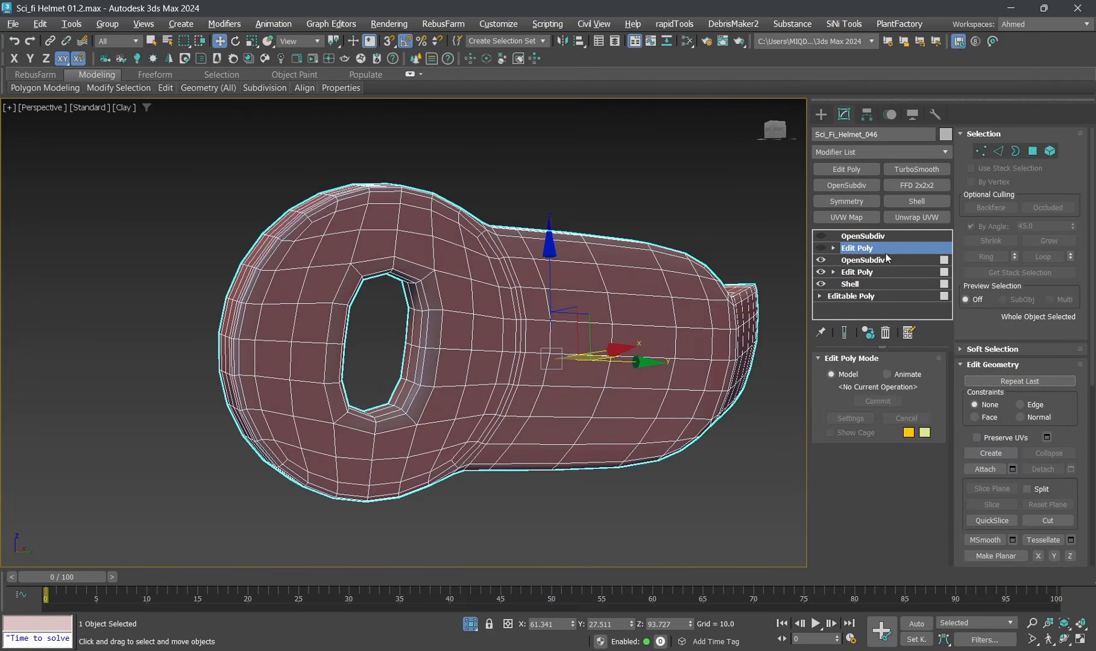
{"action": "left_click", "coordinate": [821, 248]}
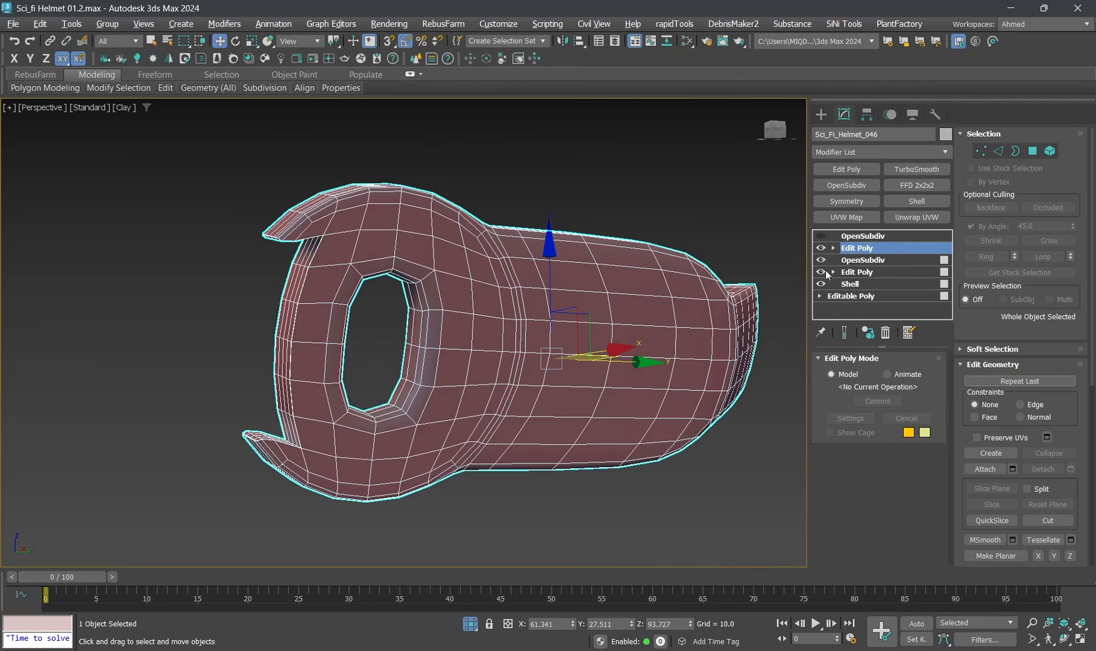
{"action": "middle_click_drag", "start_coordinate": [573, 306], "coordinate": [242, 269], "text": "alt"}
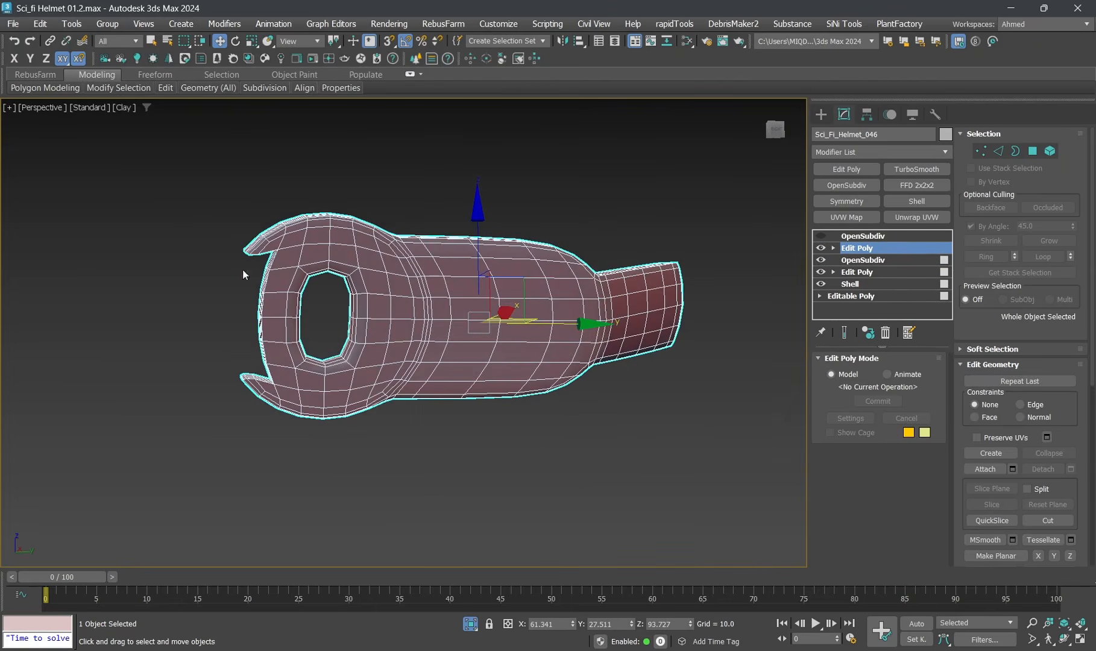
{"action": "key", "text": "1"}
{"action": "left_click", "coordinate": [875, 237]}
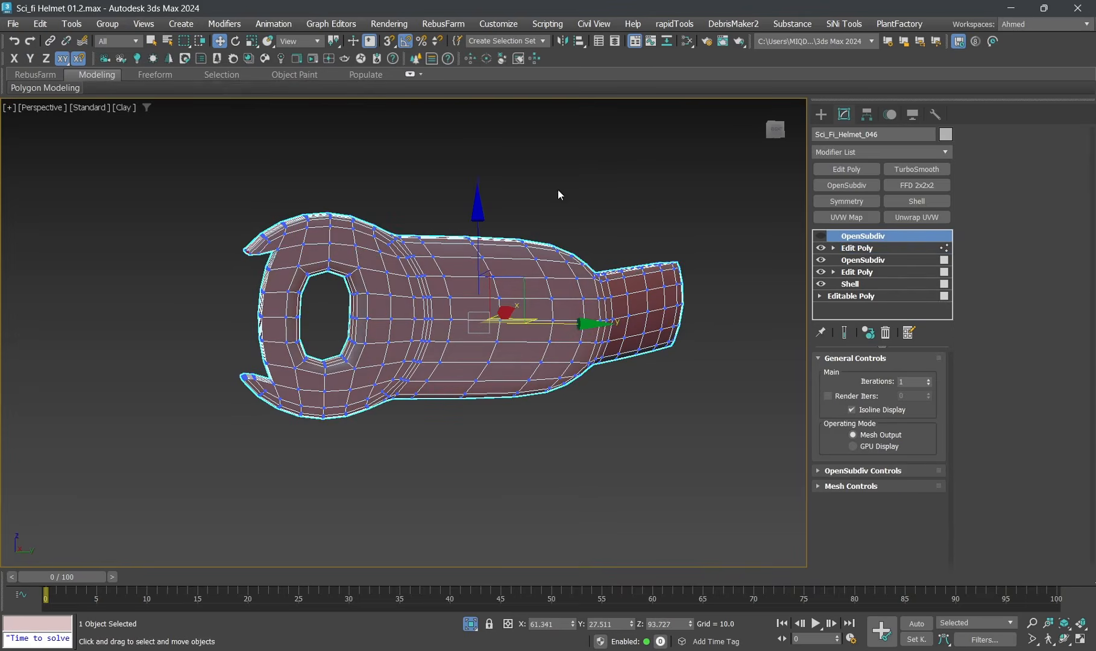
{"action": "left_click", "coordinate": [717, 236]}
{"action": "scroll", "coordinate": [431, 309], "scroll_direction": "down", "scroll_amount": 3}
{"action": "middle_click_drag", "start_coordinate": [432, 308], "coordinate": [386, 365], "text": "alt"}
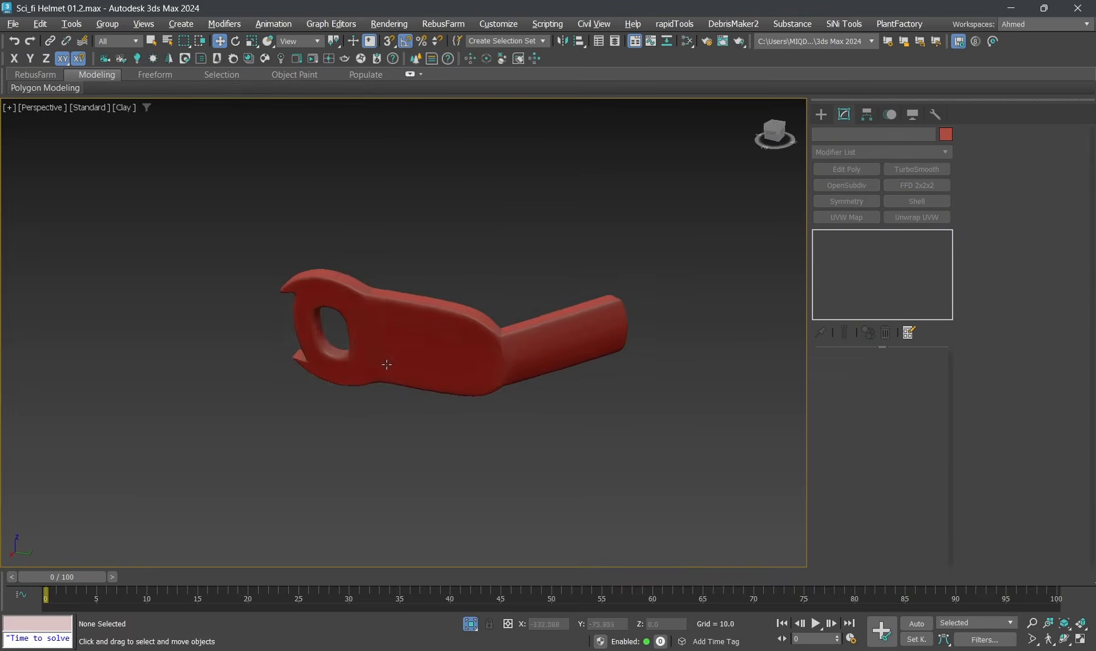
Step: End the isolation and select the bracket to view it in place on the helmet's ear piece
{"action": "key", "text": "alt+q"}
{"action": "left_click", "coordinate": [469, 328]}
{"action": "scroll", "coordinate": [523, 318], "scroll_direction": "down", "scroll_amount": 4}
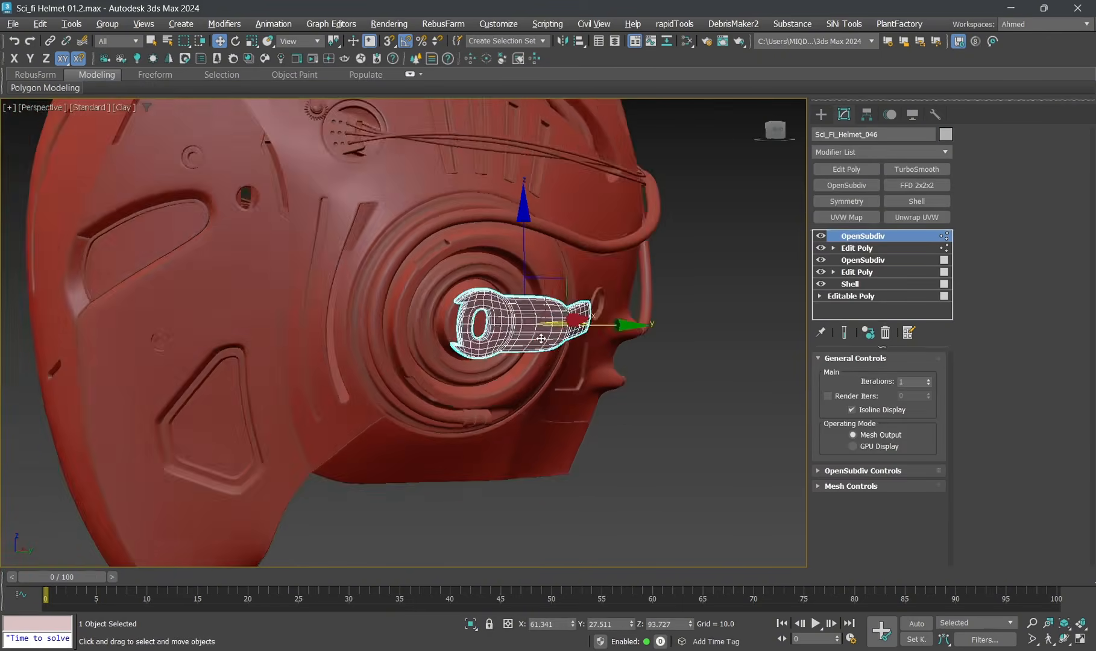
{"action": "middle_click_drag", "start_coordinate": [523, 318], "coordinate": [443, 340], "text": "alt"}
{"action": "scroll", "coordinate": [595, 301], "scroll_direction": "up", "scroll_amount": 4}
{"action": "scroll", "coordinate": [520, 302], "scroll_direction": "down", "scroll_amount": 5}
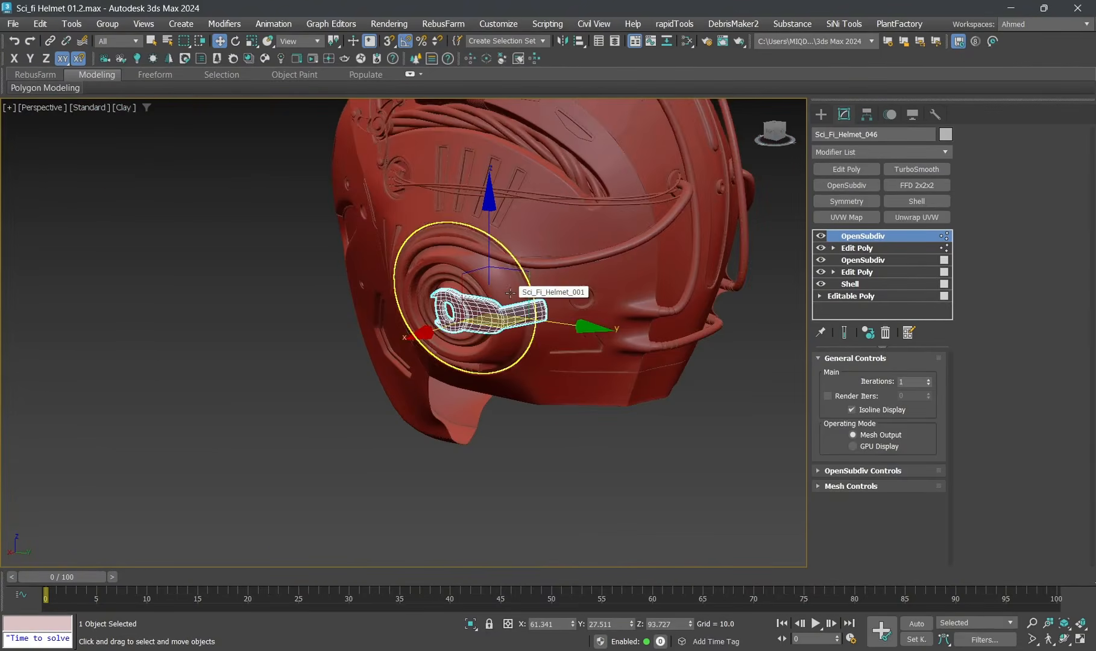
{"action": "middle_click_drag", "start_coordinate": [517, 295], "coordinate": [476, 262], "text": "alt"}
Step: Clear the selection and switch the viewport from Clay to Default Shading with edged faces hidden
{"action": "left_click", "coordinate": [677, 438]}
{"action": "middle_click_drag", "start_coordinate": [678, 441], "coordinate": [555, 331], "text": "alt"}
{"action": "key", "text": "F4"}
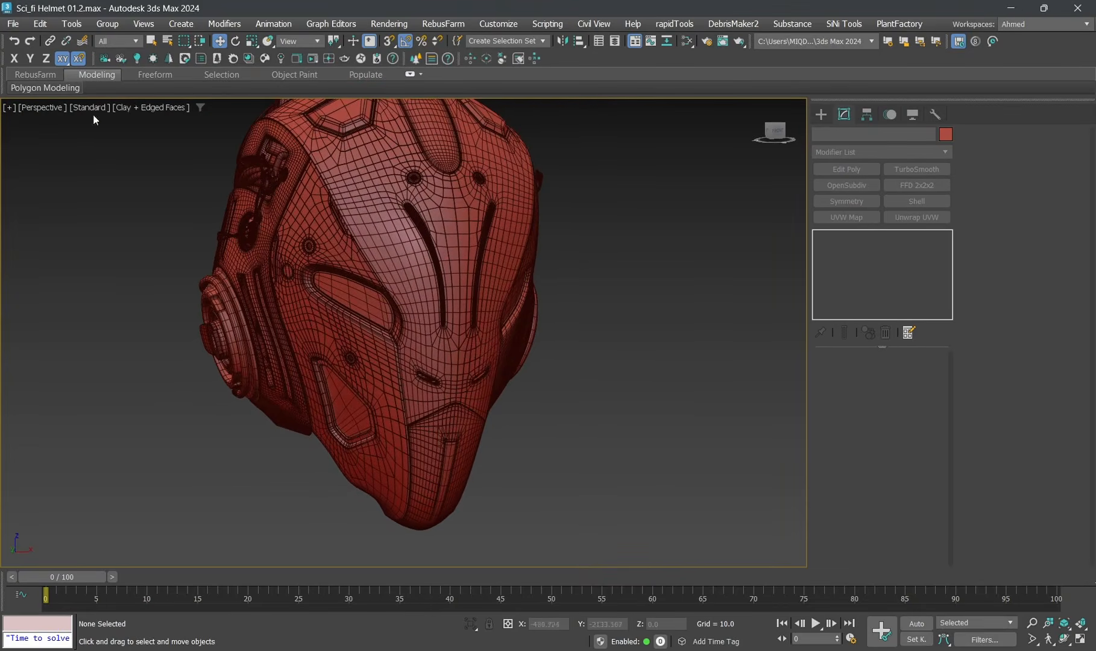
{"action": "left_click", "coordinate": [144, 108]}
{"action": "left_click", "coordinate": [164, 120]}
Step: Select the helmet's ten outer shell panels, from the face plates to the rear and side panels, and isolate them
{"action": "key", "text": "q"}
{"action": "left_click", "coordinate": [453, 227]}
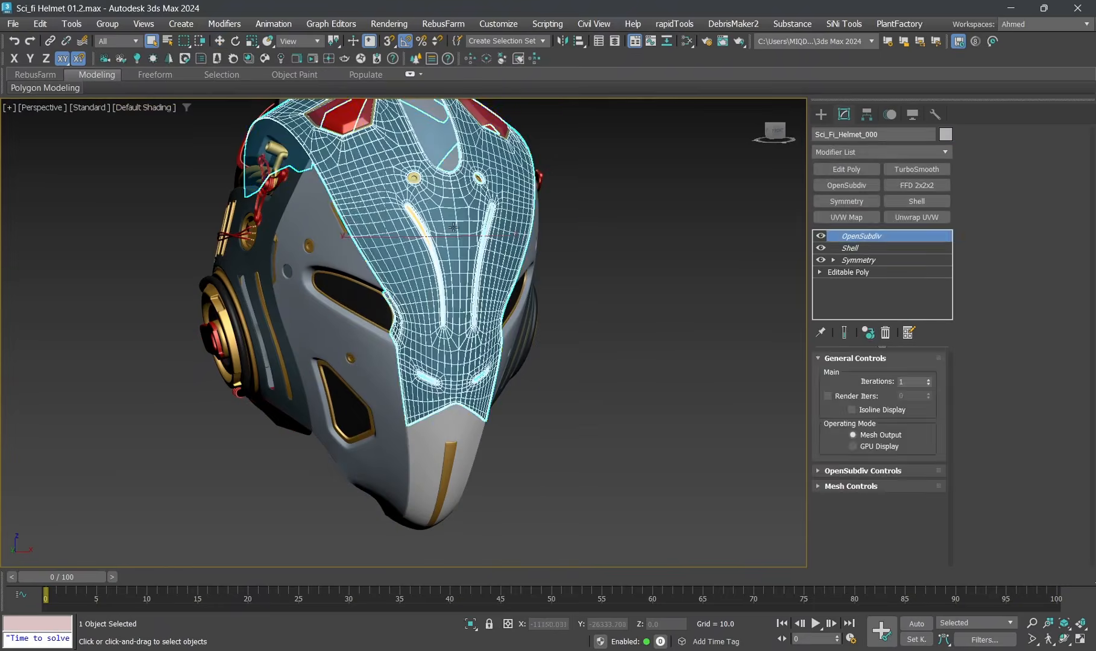
{"action": "left_click", "coordinate": [429, 434], "text": "ctrl"}
{"action": "middle_click_drag", "start_coordinate": [430, 434], "coordinate": [412, 403], "text": "alt"}
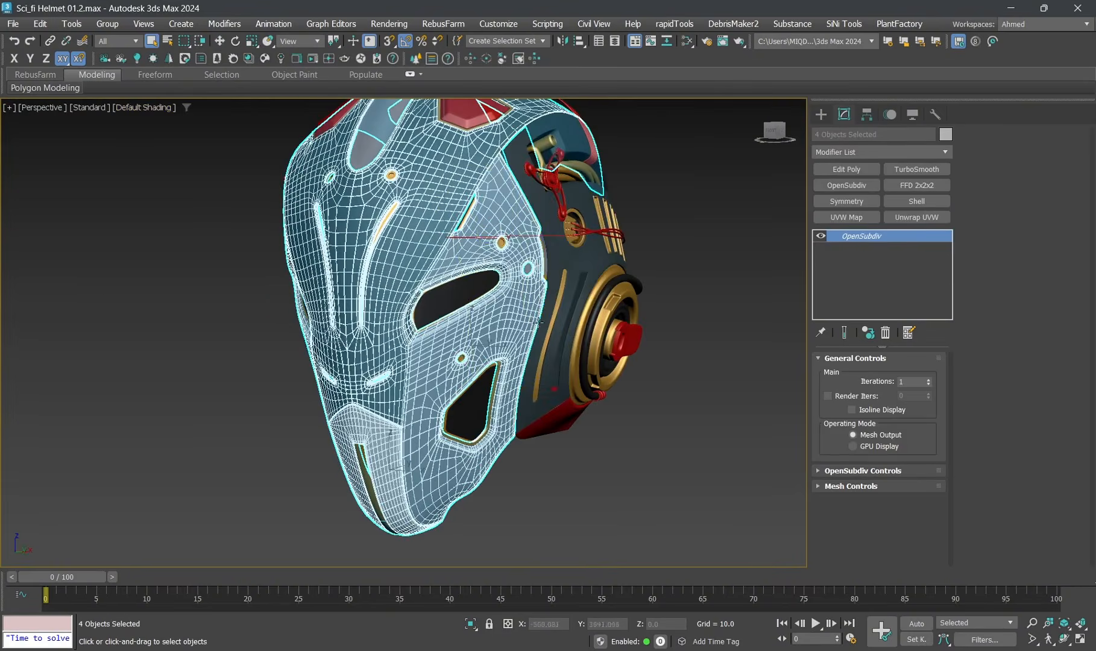
{"action": "left_click", "coordinate": [595, 272], "text": "ctrl"}
{"action": "middle_click_drag", "start_coordinate": [595, 272], "coordinate": [266, 216], "text": "alt"}
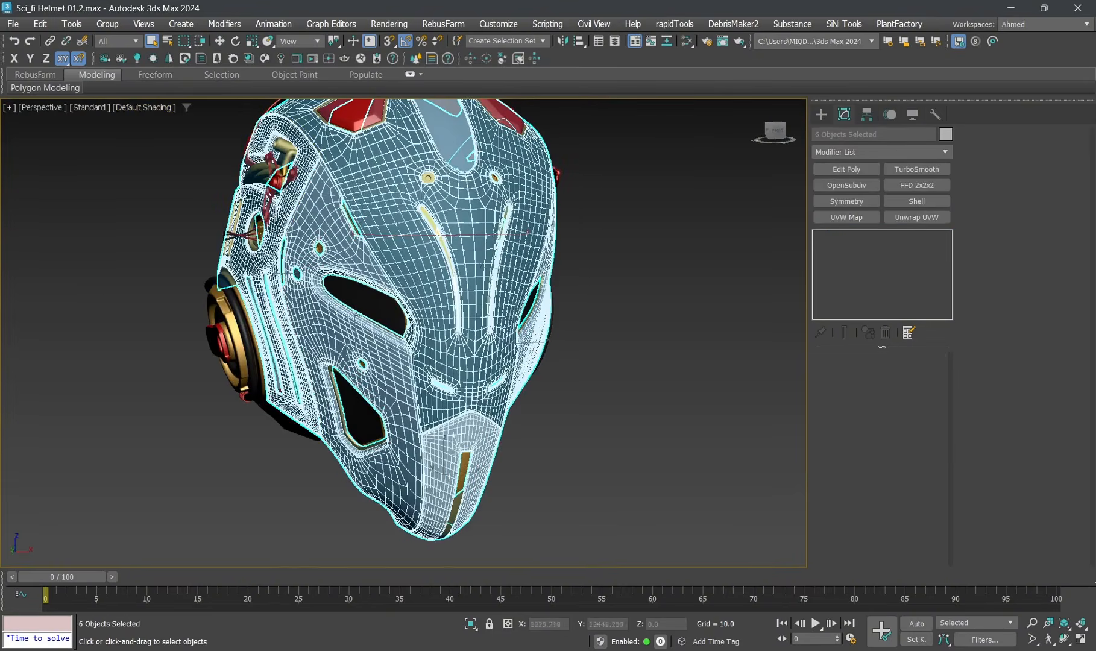
{"action": "middle_click_drag", "start_coordinate": [422, 289], "coordinate": [481, 251], "text": "alt"}
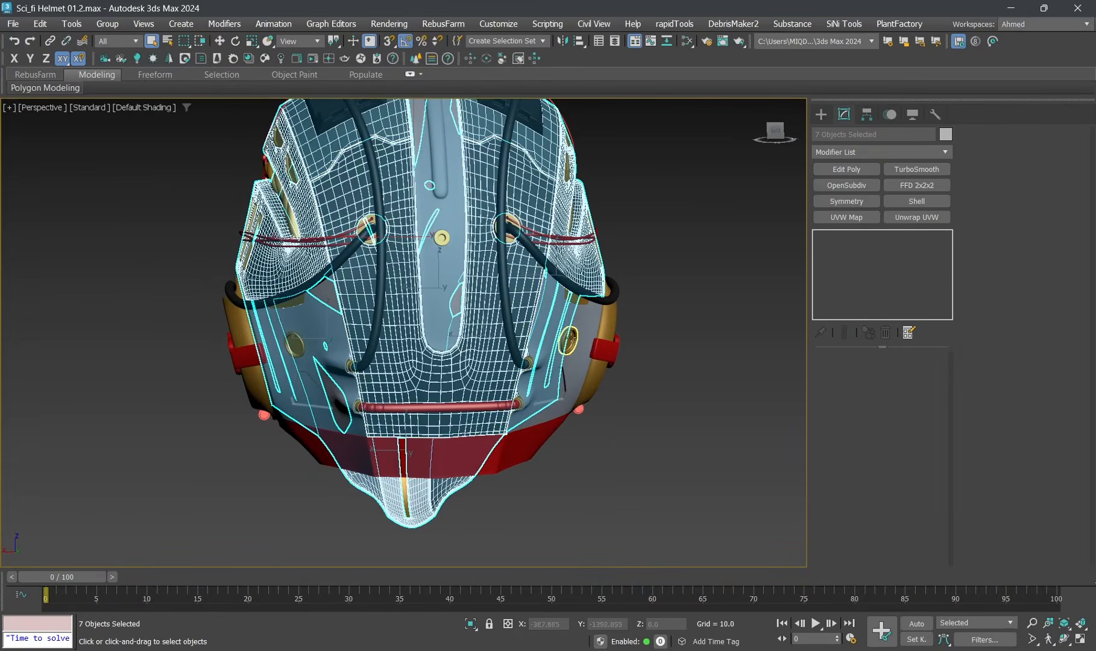
{"action": "left_click", "coordinate": [309, 349], "text": "ctrl"}
{"action": "key", "text": "alt+q"}
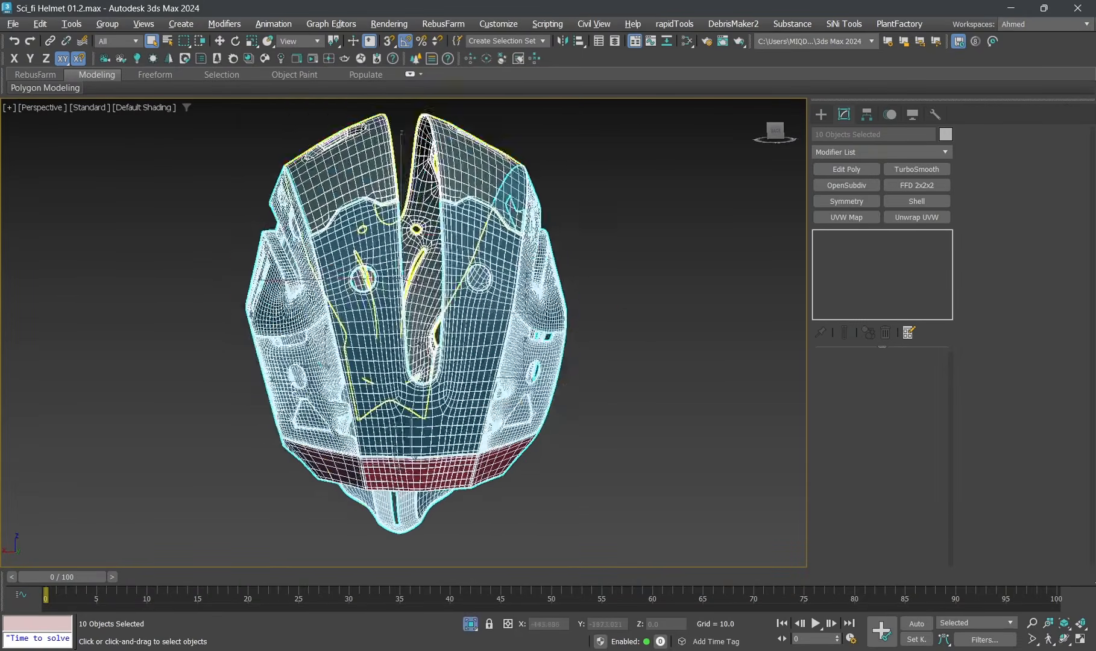
Step: Deselect the isolated shell panels, set the viewport to High Quality and examine their openings from all around
{"action": "middle_click_drag", "start_coordinate": [325, 350], "coordinate": [679, 262], "text": "alt"}
{"action": "left_click", "coordinate": [679, 262]}
{"action": "middle_click_drag", "start_coordinate": [501, 302], "coordinate": [627, 334], "text": "alt"}
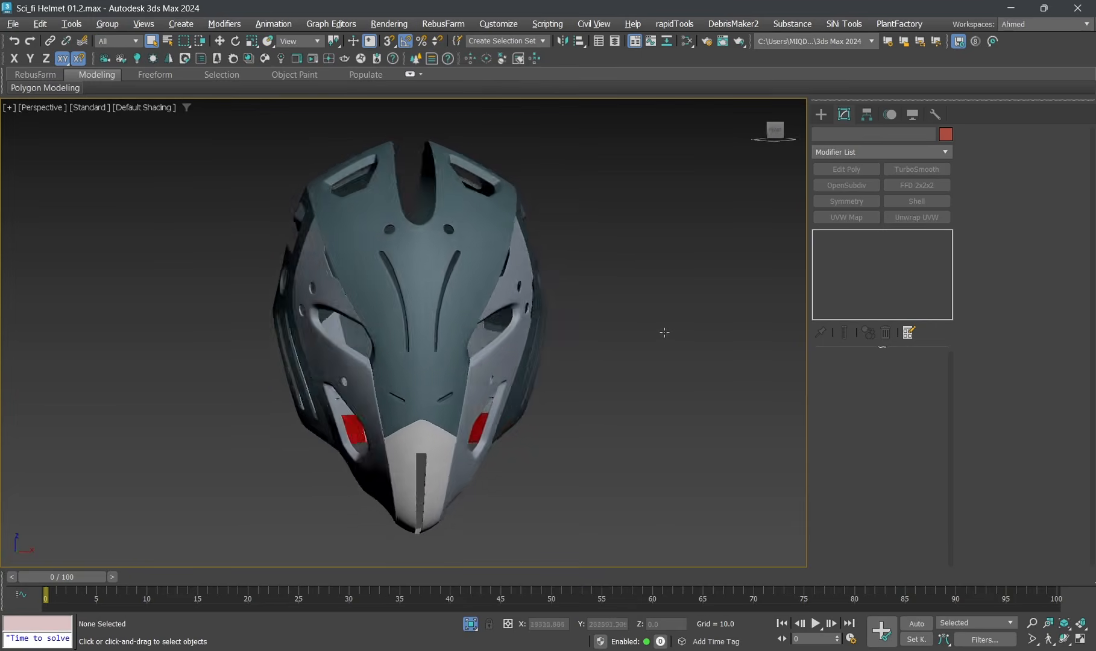
{"action": "middle_click_drag", "start_coordinate": [472, 328], "coordinate": [530, 305], "text": "alt"}
{"action": "left_click", "coordinate": [89, 107]}
{"action": "left_click", "coordinate": [107, 142]}
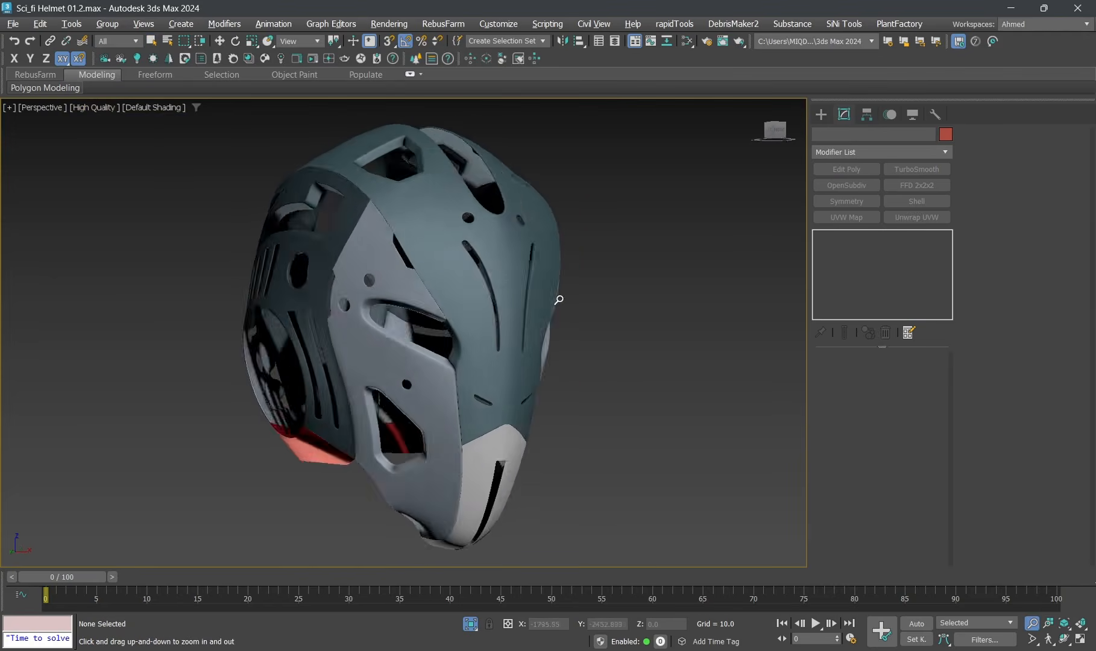
{"action": "middle_click_drag", "start_coordinate": [554, 433], "coordinate": [461, 476], "text": "alt"}
{"action": "middle_click_drag", "start_coordinate": [458, 428], "coordinate": [572, 429], "text": "alt"}
Step: Select all the isolated shell panels, end the isolation and move them about 142 units in negative X, clear of the inner parts
{"action": "key", "text": "ctrl+a"}
{"action": "middle_click_drag", "start_coordinate": [578, 364], "coordinate": [546, 347], "text": "alt"}
{"action": "key", "text": "alt+q"}
{"action": "scroll", "coordinate": [488, 362], "scroll_direction": "down", "scroll_amount": 5}
{"action": "key", "text": "w"}
{"action": "left_click_drag", "start_coordinate": [544, 343], "coordinate": [277, 326]}
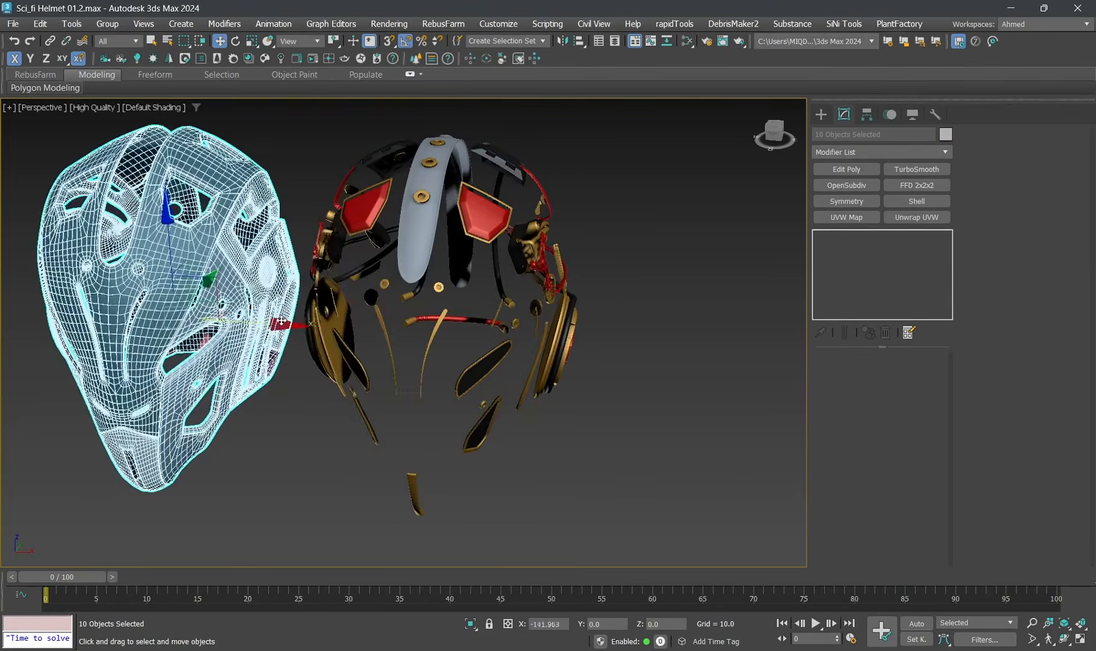
Step: Examine the exposed inner parts, including the ear piece, the hose around it, the cables and the trim inserts
{"action": "middle_click_drag", "start_coordinate": [504, 335], "coordinate": [473, 334], "text": "alt"}
{"action": "scroll", "coordinate": [528, 288], "scroll_direction": "up", "scroll_amount": 2}
{"action": "left_click", "coordinate": [477, 331]}
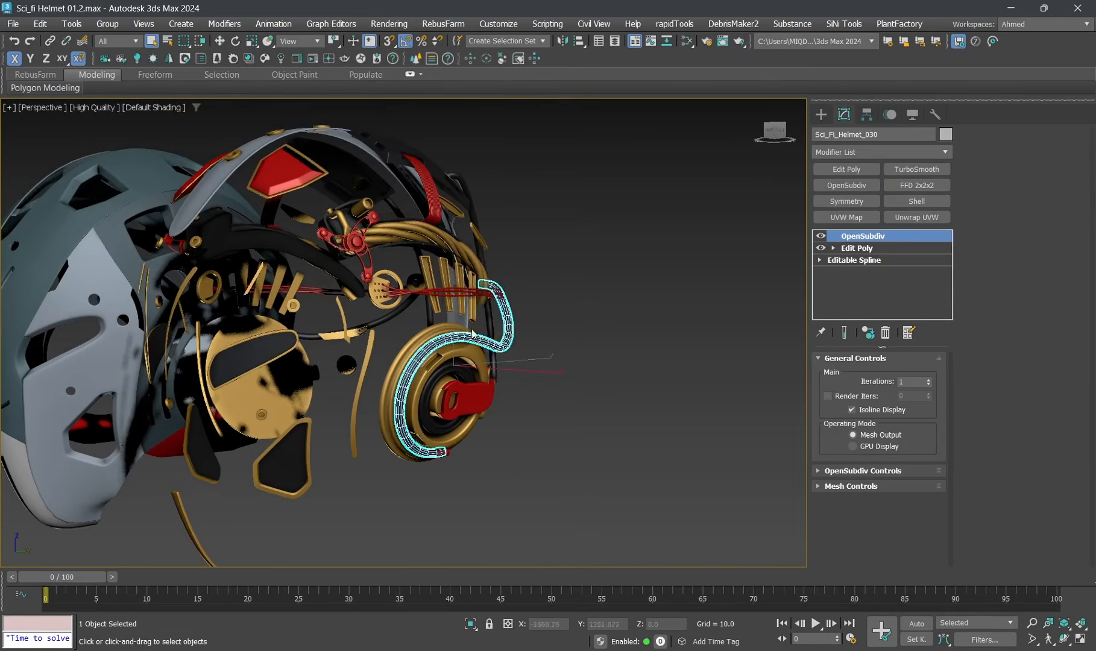
{"action": "left_click", "coordinate": [417, 234]}
{"action": "left_click", "coordinate": [360, 244]}
{"action": "middle_click_drag", "start_coordinate": [360, 243], "coordinate": [422, 265], "text": "alt"}
{"action": "scroll", "coordinate": [367, 248], "scroll_direction": "up", "scroll_amount": 6}
{"action": "scroll", "coordinate": [343, 268], "scroll_direction": "down", "scroll_amount": 5}
{"action": "scroll", "coordinate": [482, 272], "scroll_direction": "down", "scroll_amount": 2}
{"action": "middle_click_drag", "start_coordinate": [633, 331], "coordinate": [398, 313]}
{"action": "scroll", "coordinate": [295, 269], "scroll_direction": "down", "scroll_amount": 4}
{"action": "scroll", "coordinate": [271, 257], "scroll_direction": "up", "scroll_amount": 5}
Step: Select the long curved crest strip with the round holes, turn off its OpenSubdiv modifier and isolate it
{"action": "left_click", "coordinate": [284, 259]}
{"action": "scroll", "coordinate": [284, 259], "scroll_direction": "down", "scroll_amount": 3}
{"action": "scroll", "coordinate": [408, 318], "scroll_direction": "up", "scroll_amount": 5}
{"action": "left_click", "coordinate": [820, 236]}
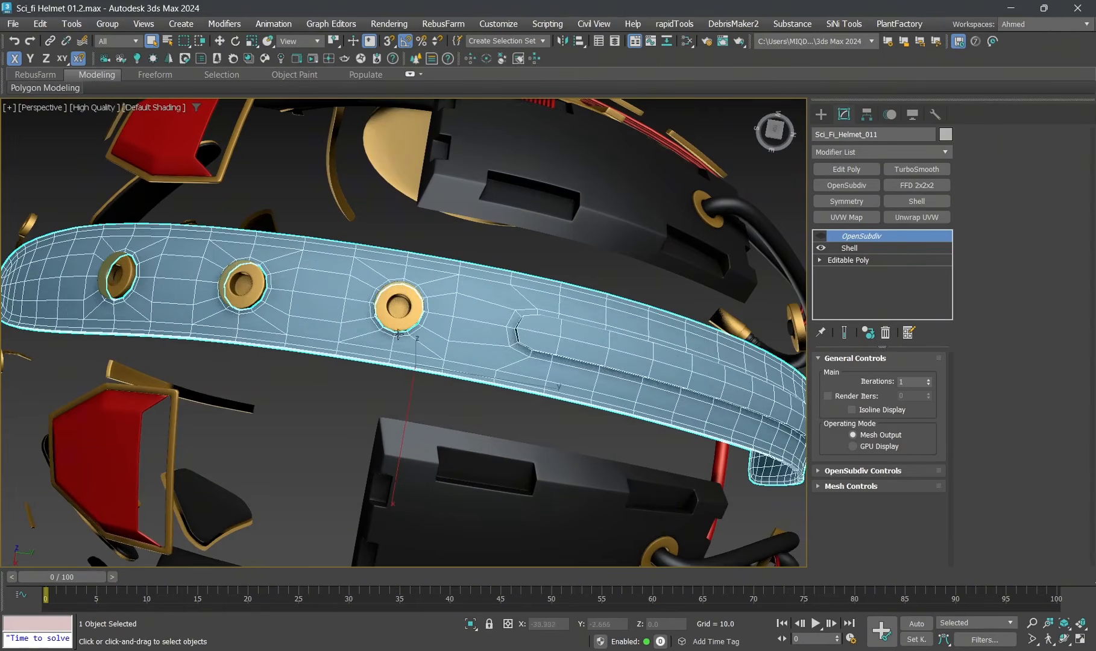
{"action": "key", "text": "alt+q"}
{"action": "scroll", "coordinate": [432, 302], "scroll_direction": "up", "scroll_amount": 6}
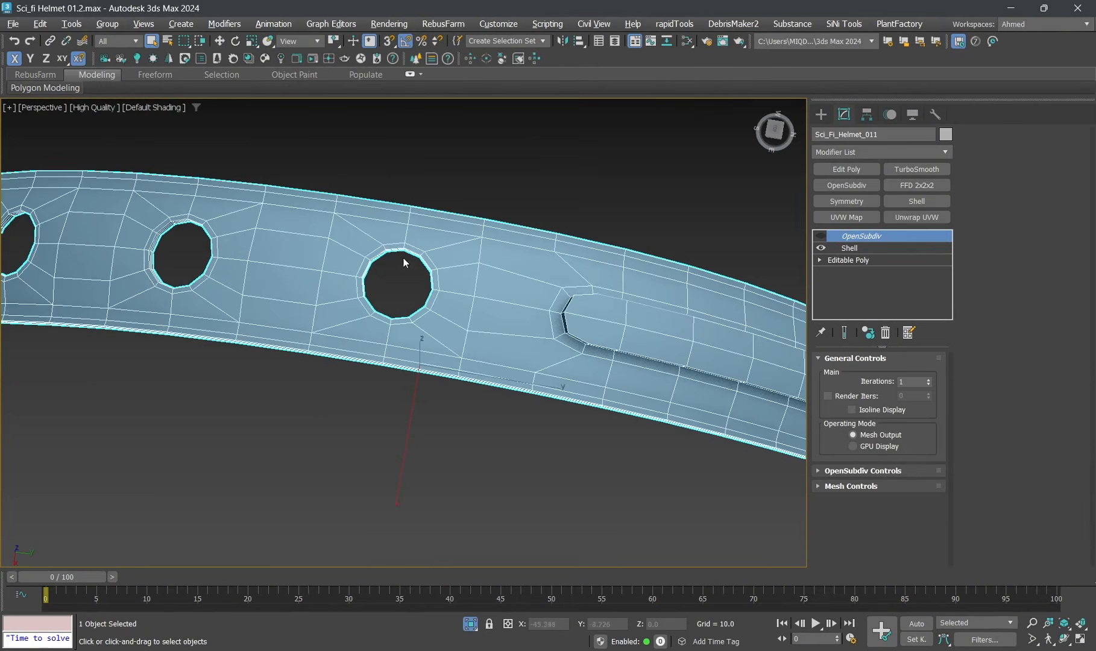
Step: Examine the edge flow around the crest strip's three round holes
{"action": "scroll", "coordinate": [412, 276], "scroll_direction": "down", "scroll_amount": 2}
{"action": "scroll", "coordinate": [375, 301], "scroll_direction": "up", "scroll_amount": 2}
{"action": "scroll", "coordinate": [482, 319], "scroll_direction": "down", "scroll_amount": 5}
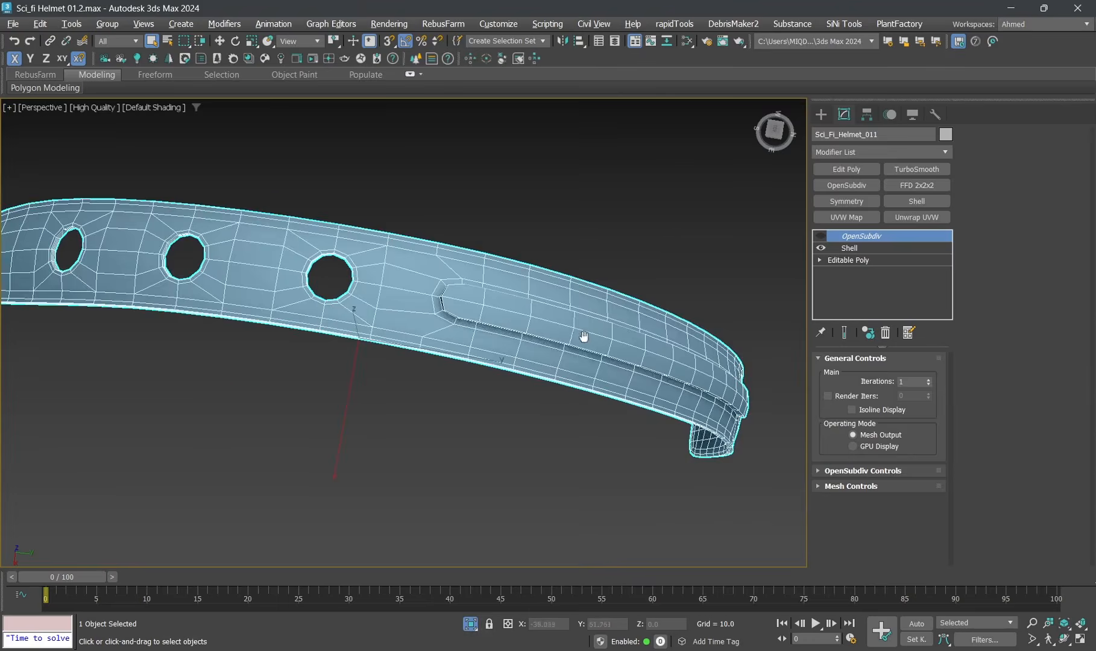
{"action": "left_click", "coordinate": [578, 216]}
{"action": "left_click", "coordinate": [360, 244]}
{"action": "scroll", "coordinate": [355, 251], "scroll_direction": "up", "scroll_amount": 4}
{"action": "scroll", "coordinate": [441, 266], "scroll_direction": "down", "scroll_amount": 5}
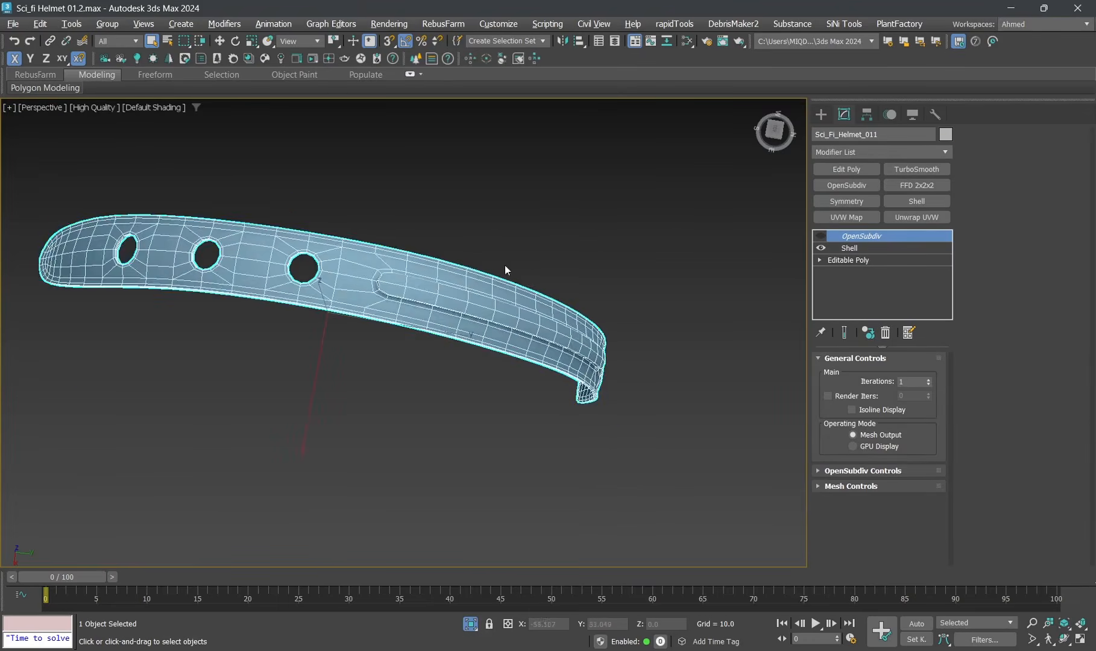
Step: Examine the edge loops around the rounded end of the crest strip's long slot
{"action": "left_click", "coordinate": [505, 265]}
{"action": "left_click", "coordinate": [441, 300]}
{"action": "middle_click_drag", "start_coordinate": [441, 299], "coordinate": [455, 381], "text": "alt"}
{"action": "scroll", "coordinate": [387, 301], "scroll_direction": "up", "scroll_amount": 5}
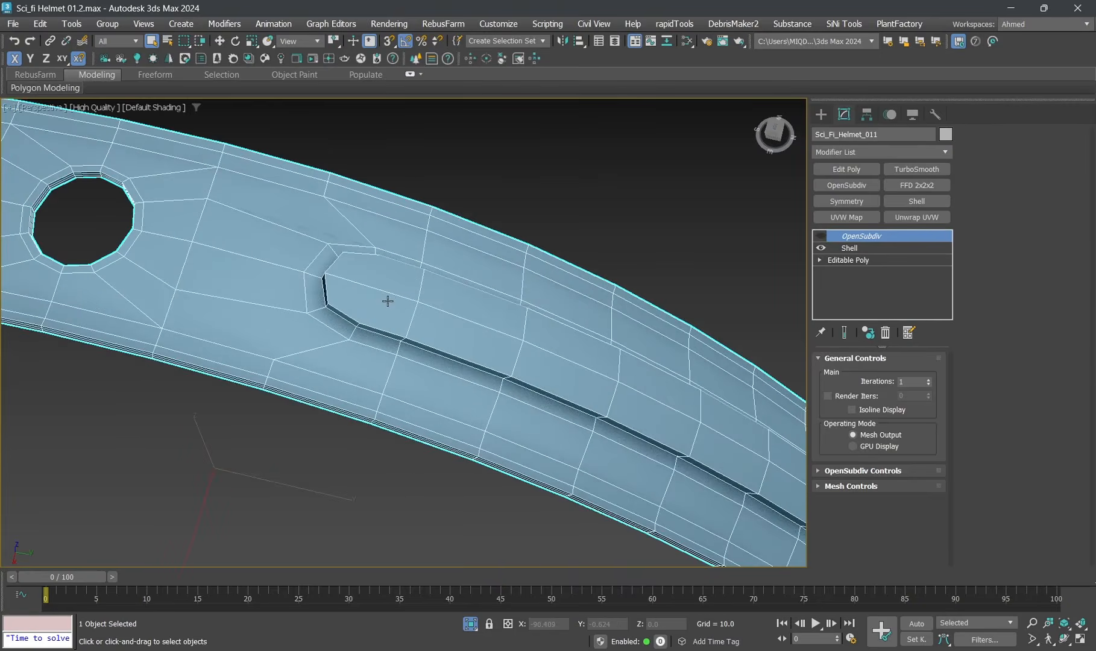
{"action": "scroll", "coordinate": [388, 301], "scroll_direction": "up", "scroll_amount": 2}
{"action": "scroll", "coordinate": [497, 277], "scroll_direction": "down", "scroll_amount": 3}
{"action": "scroll", "coordinate": [386, 266], "scroll_direction": "up", "scroll_amount": 3}
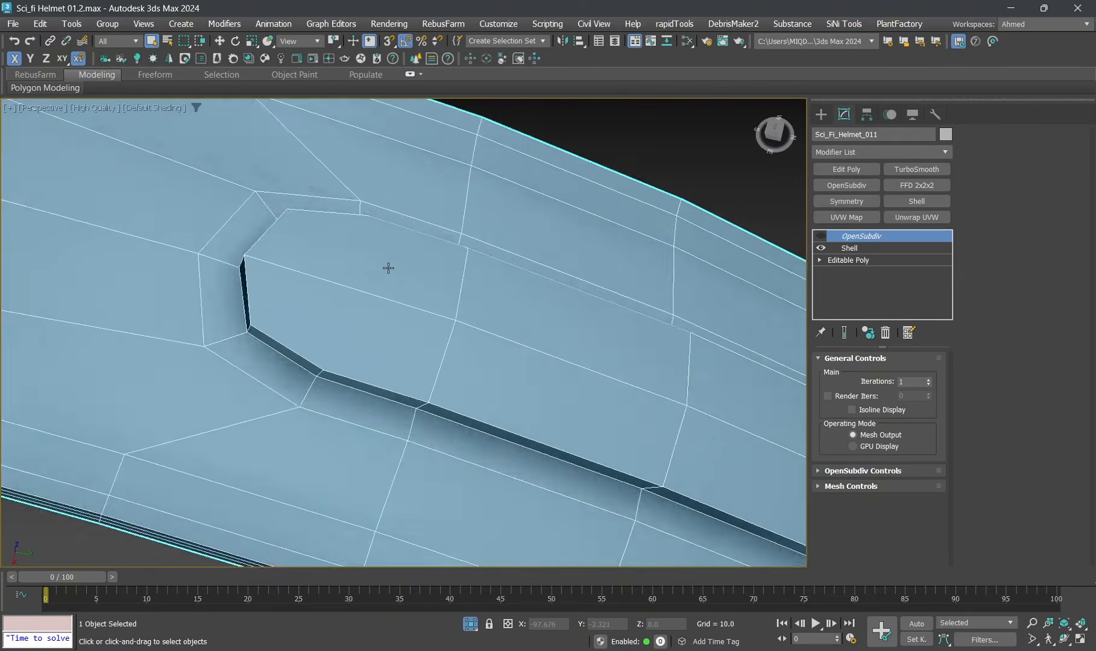
{"action": "scroll", "coordinate": [385, 280], "scroll_direction": "down", "scroll_amount": 3}
Step: Open the crest strip's Editable Poly at vertex level and study the vertices around the slot's rounded end
{"action": "left_click", "coordinate": [854, 263]}
{"action": "scroll", "coordinate": [416, 247], "scroll_direction": "up", "scroll_amount": 5}
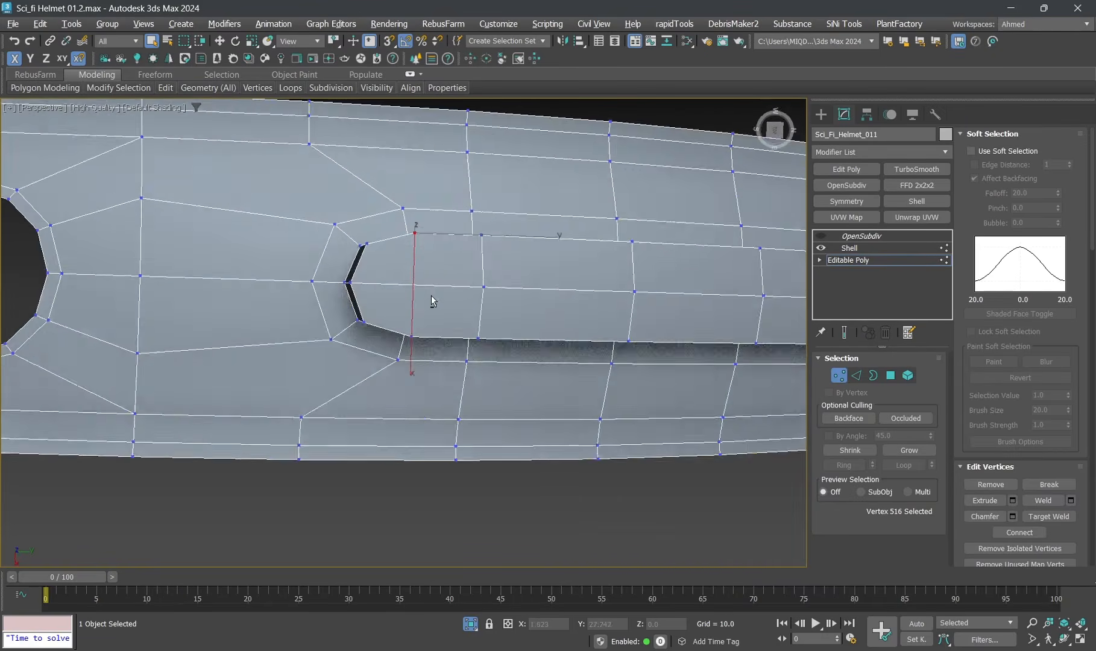
{"action": "middle_click_drag", "start_coordinate": [431, 301], "coordinate": [426, 266], "text": "alt"}
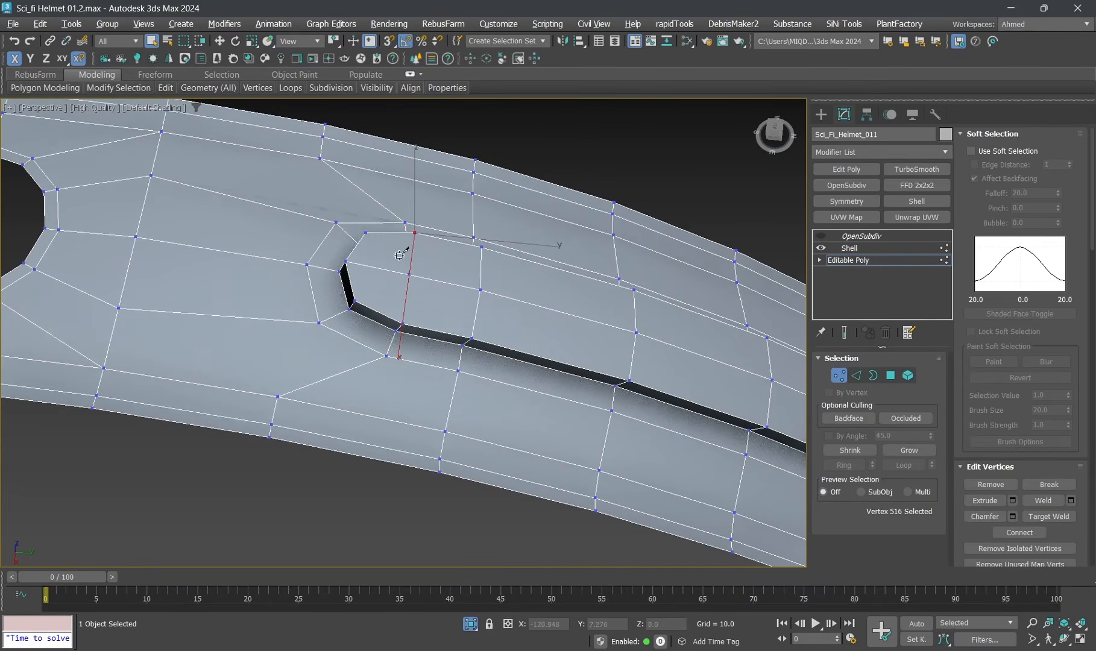
{"action": "scroll", "coordinate": [399, 255], "scroll_direction": "down", "scroll_amount": 2}
{"action": "left_click", "coordinate": [609, 151]}
{"action": "scroll", "coordinate": [500, 203], "scroll_direction": "down", "scroll_amount": 4}
Step: Leave vertex level, clear the selection and display edged faces on the complete clay-shaded helmet
{"action": "key", "text": "1"}
{"action": "left_click", "coordinate": [641, 179]}
{"action": "key", "text": "F4"}
{"action": "scroll", "coordinate": [425, 283], "scroll_direction": "down", "scroll_amount": 2}
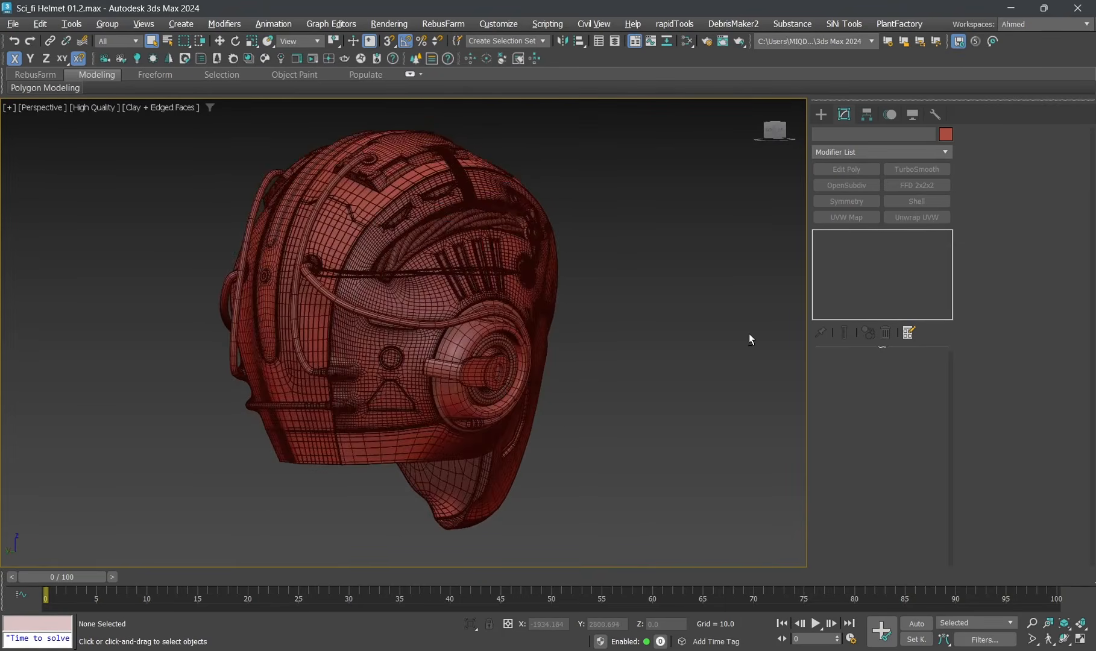
{"action": "key", "text": "F4"}
{"action": "key", "text": "F4"}
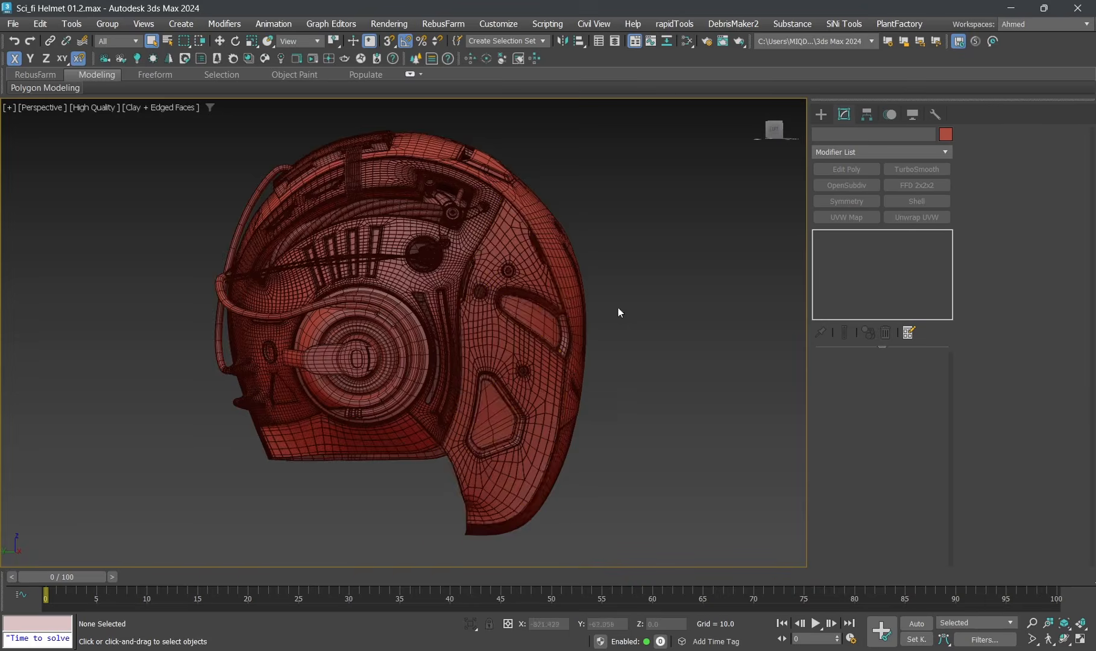